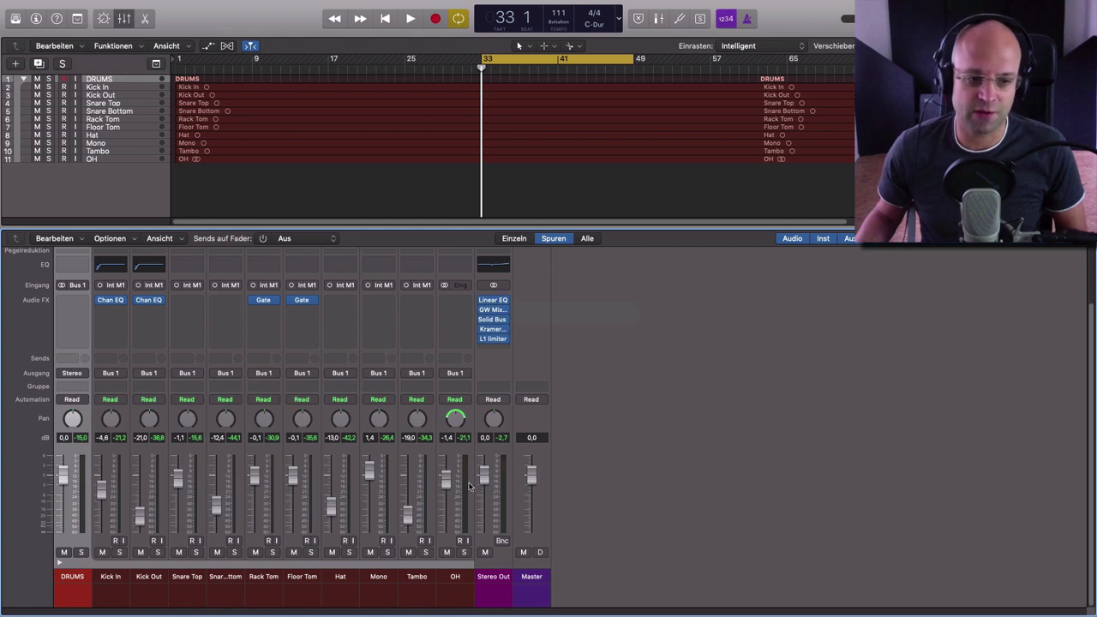
Step: Play the looped drum section to listen to the current mix, and stop playback
{"action": "key", "text": "space"}
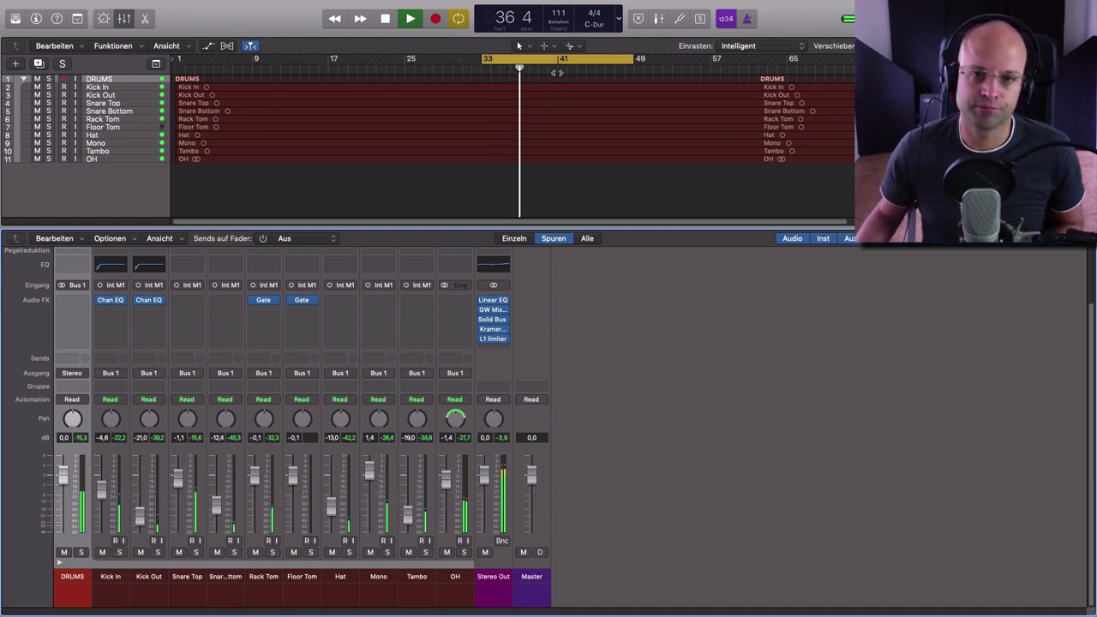
{"action": "left_click", "coordinate": [477, 200]}
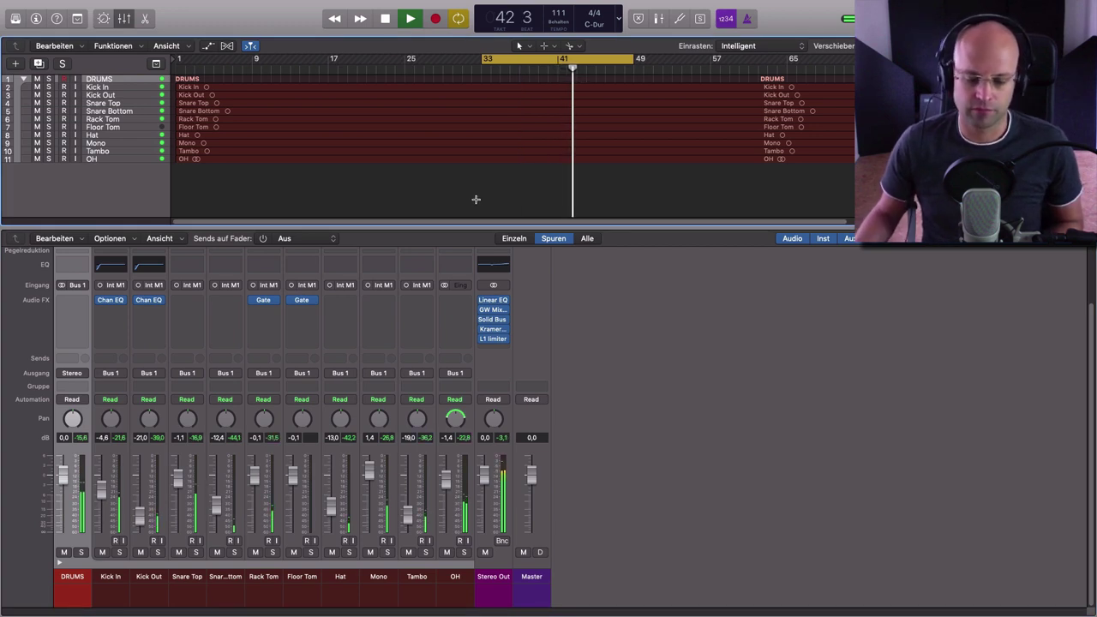
{"action": "key", "text": "space"}
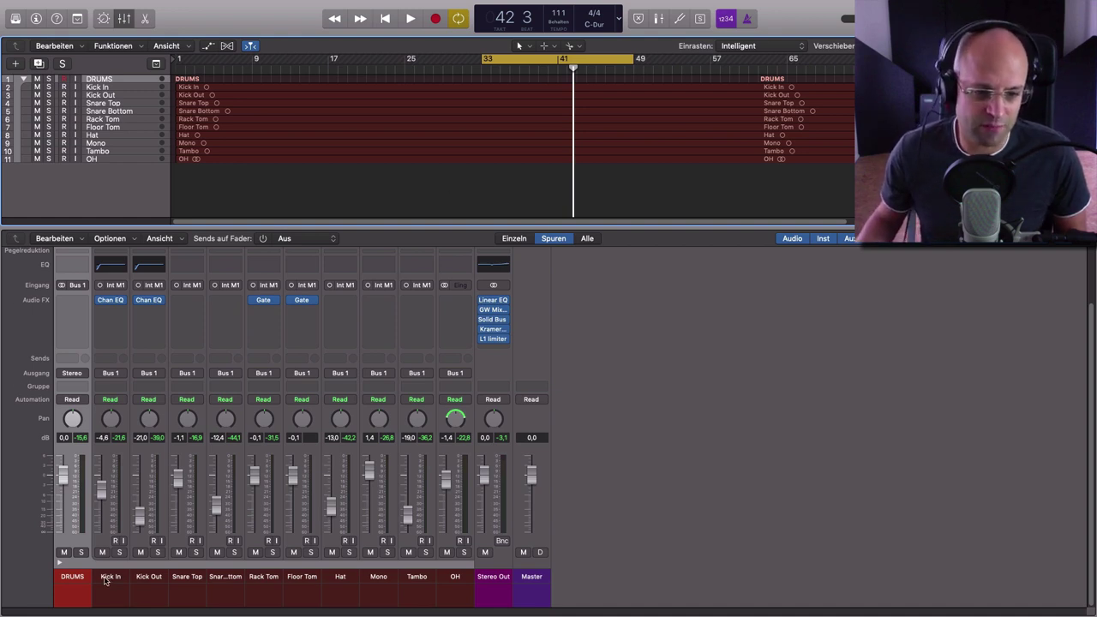
Step: Add a send to Bus 2 on all the kick, snare and tom channels, from Kick In to Floor Tom
{"action": "left_click_drag", "start_coordinate": [105, 581], "coordinate": [289, 588]}
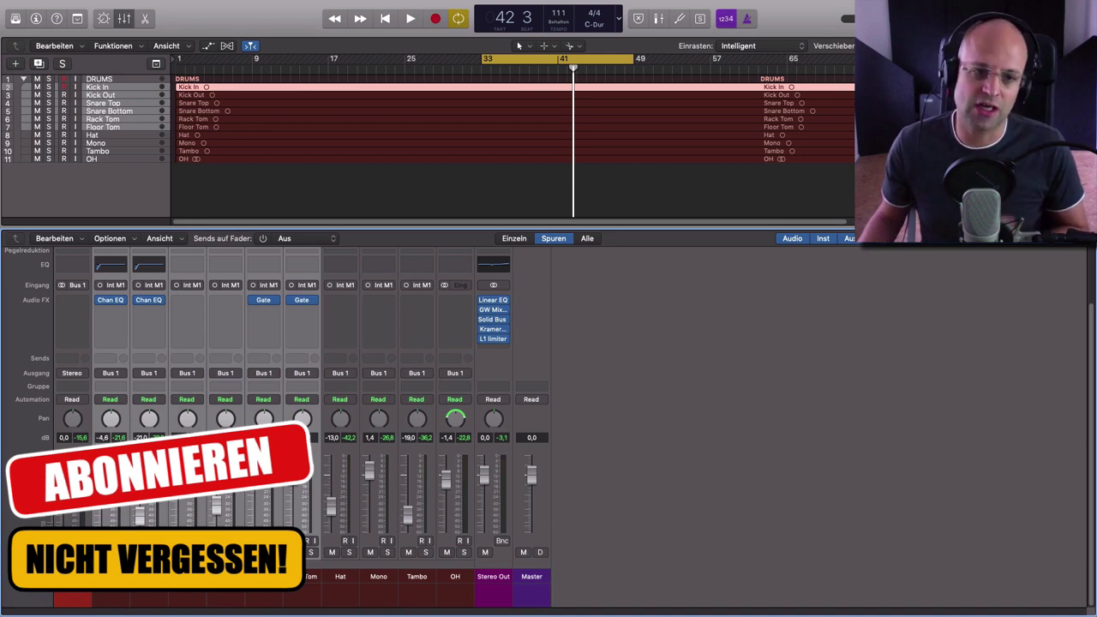
{"action": "left_click", "coordinate": [110, 359]}
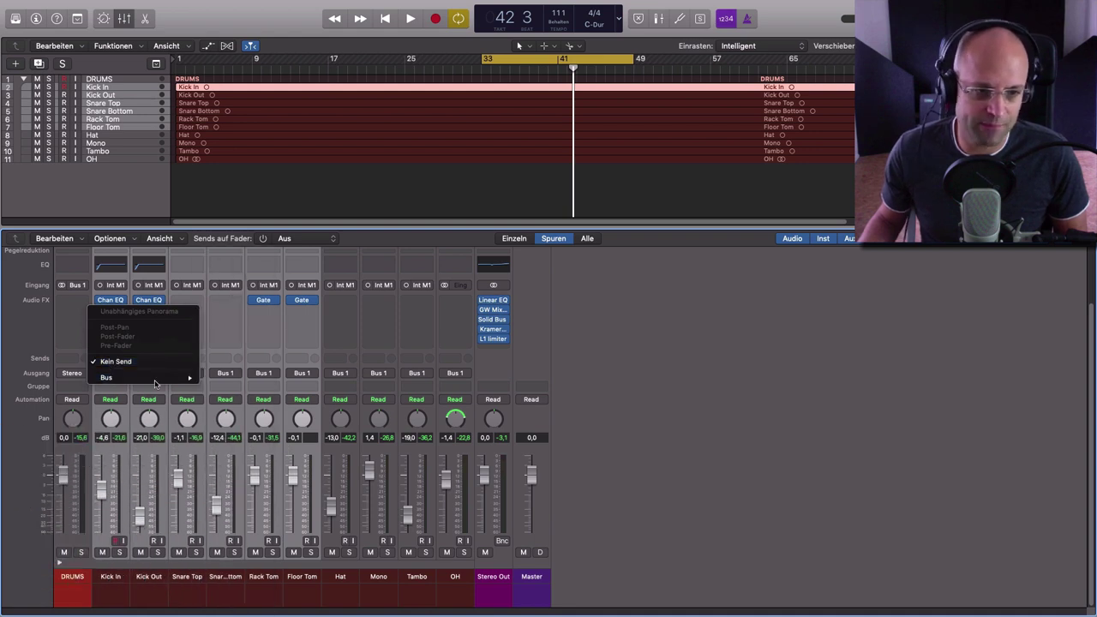
{"action": "mouse_move", "coordinate": [155, 380]}
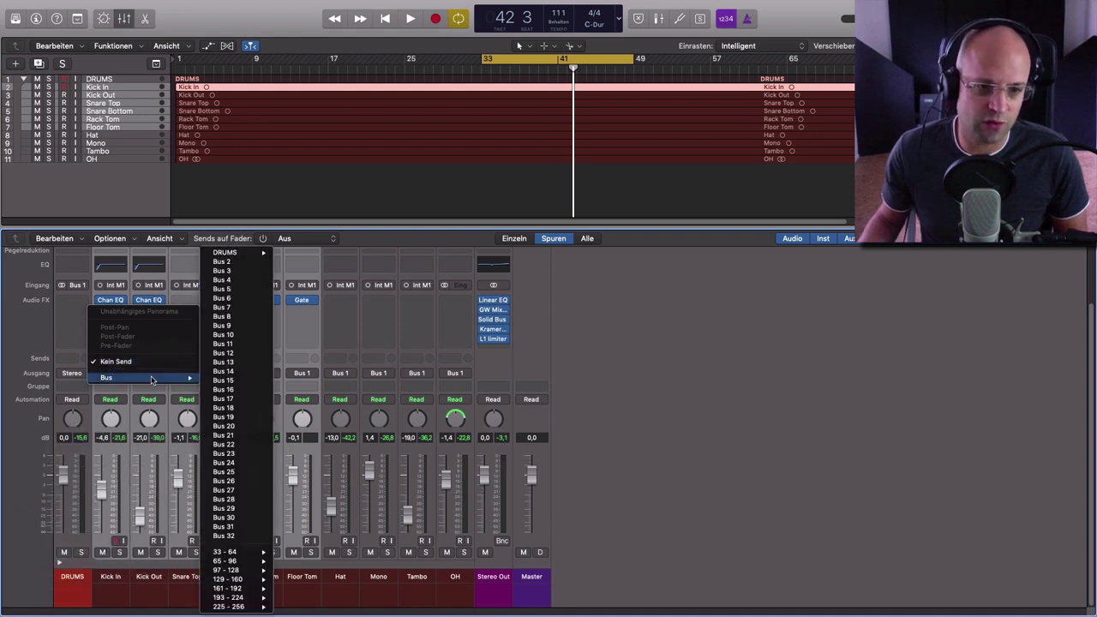
{"action": "left_click", "coordinate": [227, 262]}
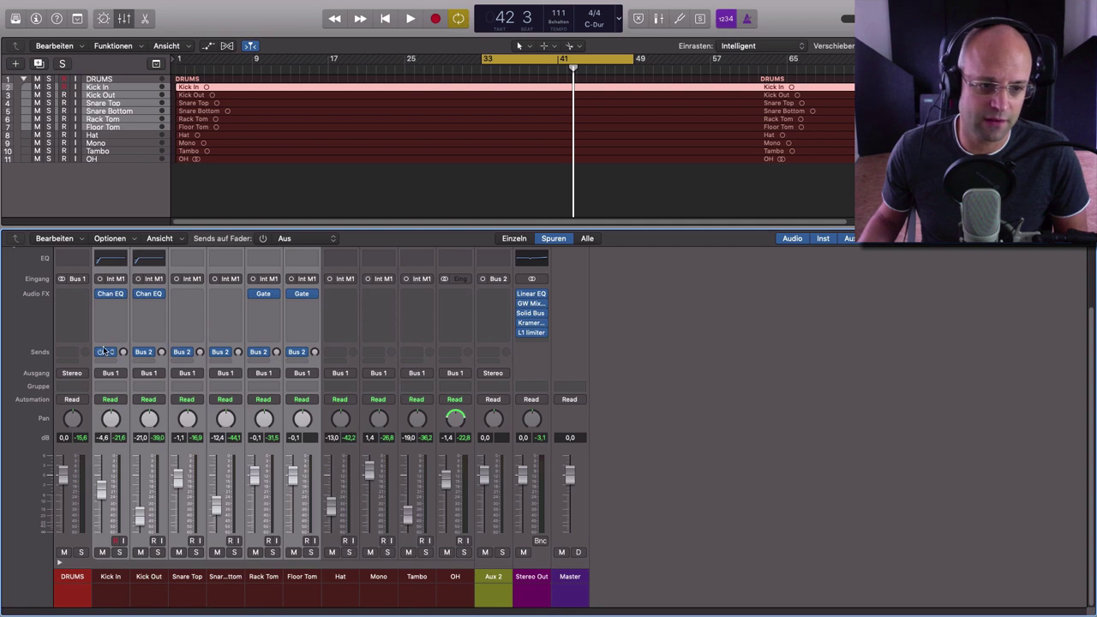
Step: Switch the Bus 2 sends of the selected drum channels to Pre-Fader and raise their send levels together
{"action": "left_click", "coordinate": [111, 355]}
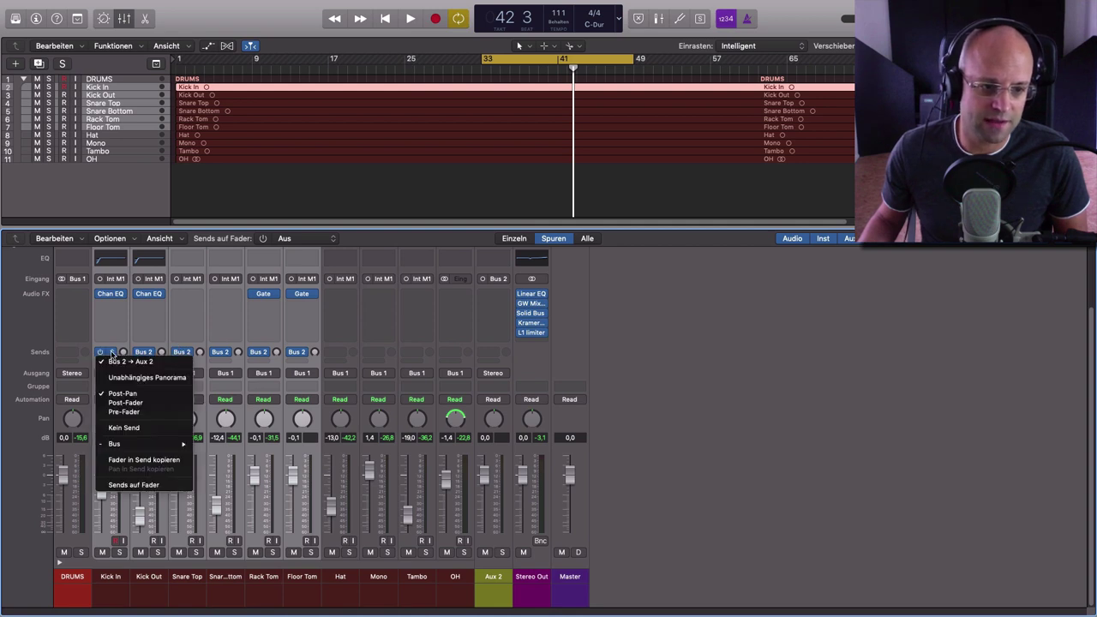
{"action": "left_click", "coordinate": [123, 411]}
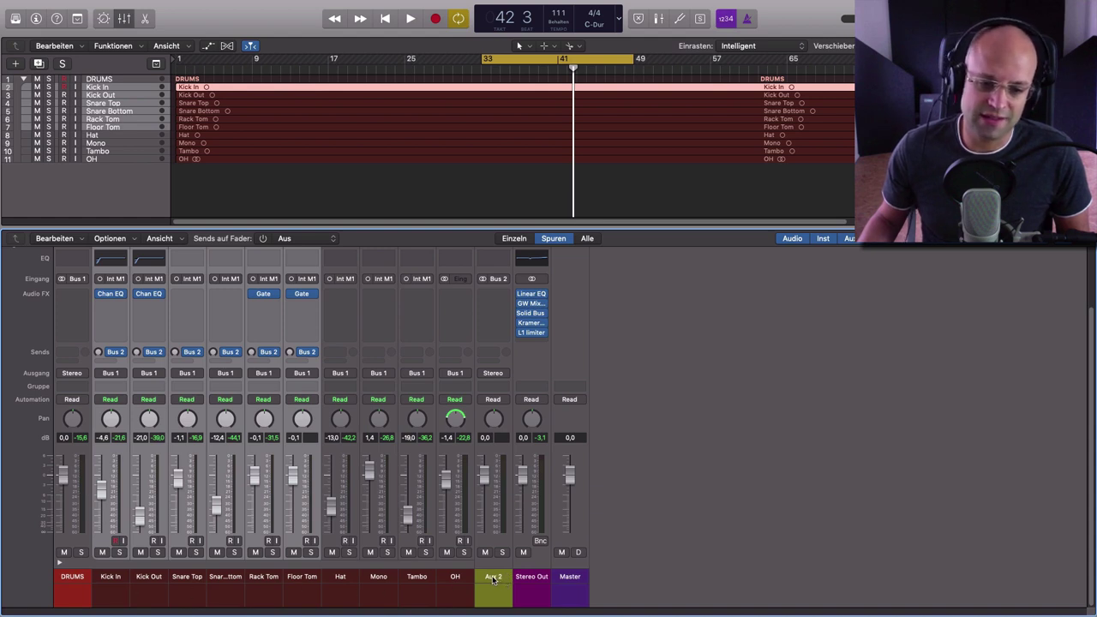
{"action": "left_click", "coordinate": [98, 355]}
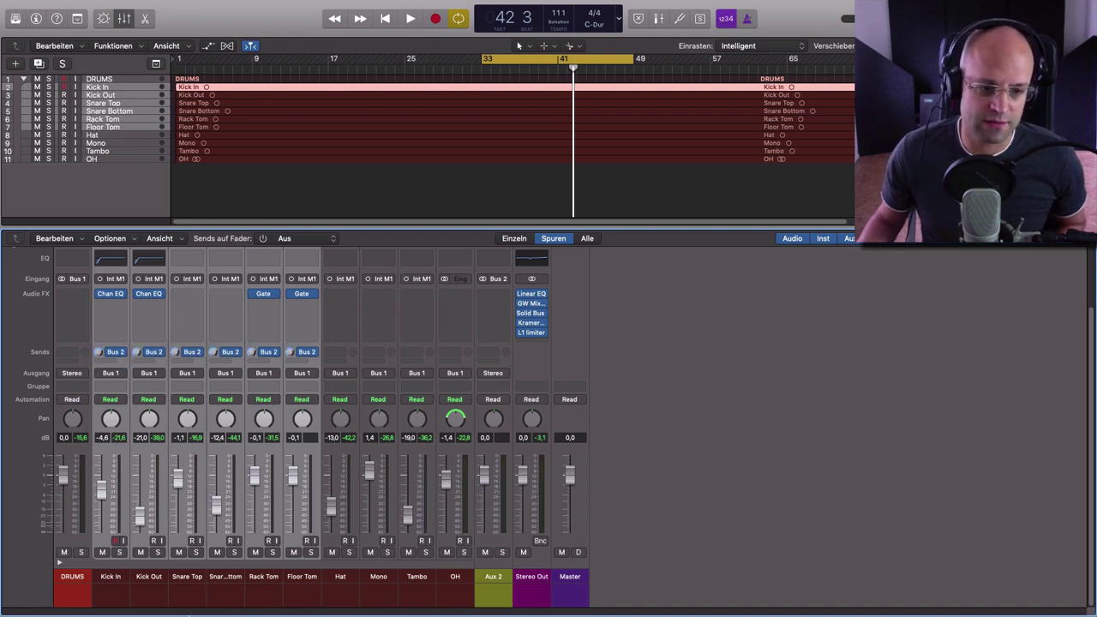
Step: Rename the Aux 2 channel as Punch Drums
{"action": "double_click", "coordinate": [496, 577]}
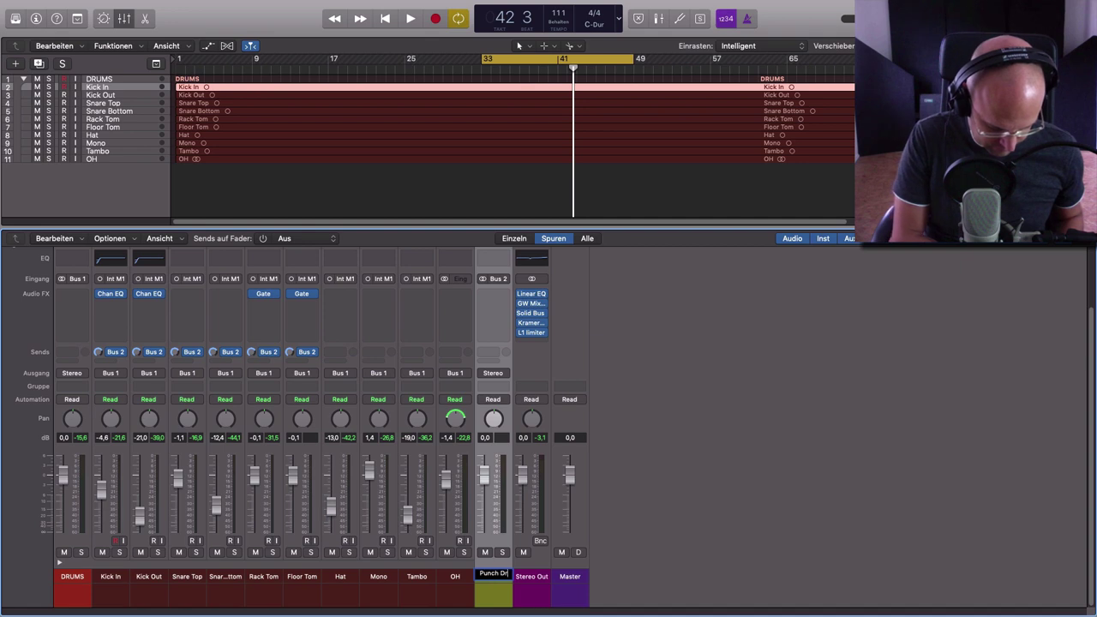
{"action": "type", "text": "Punch Drums"}
{"action": "key", "text": "Return"}
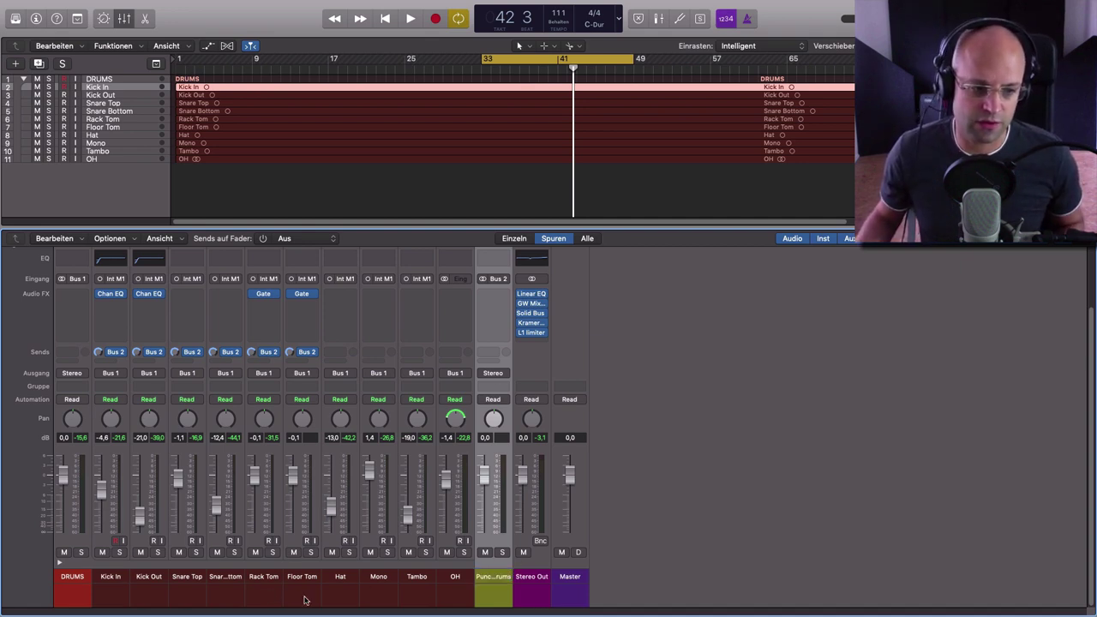
Step: Solo the Punch Drums channel while the loop plays, and stop playback
{"action": "key", "text": "space"}
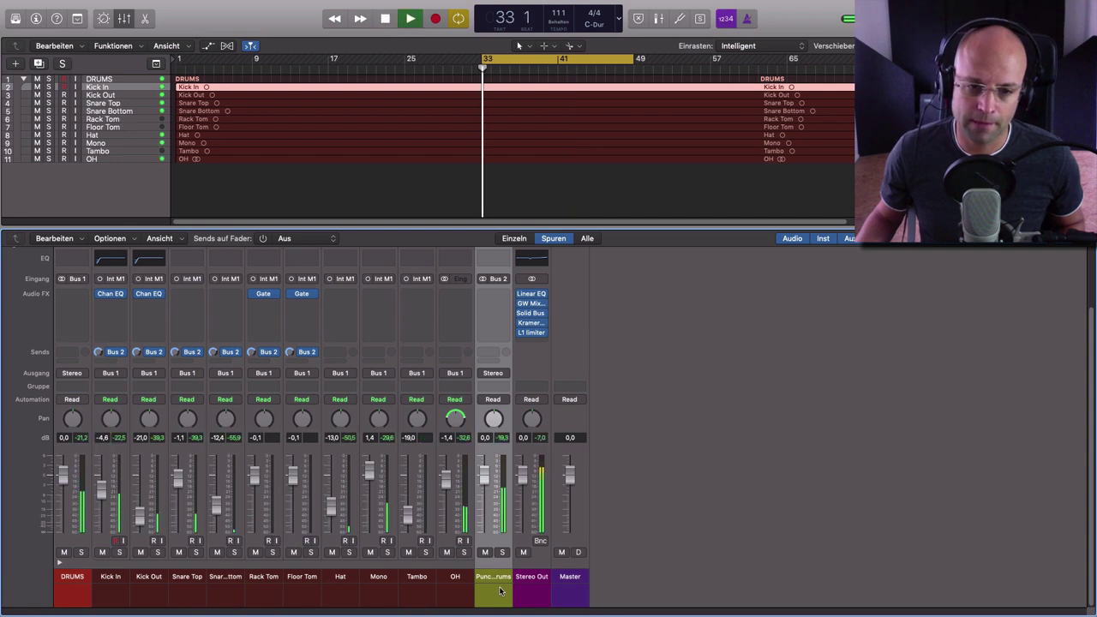
{"action": "left_click", "coordinate": [503, 553]}
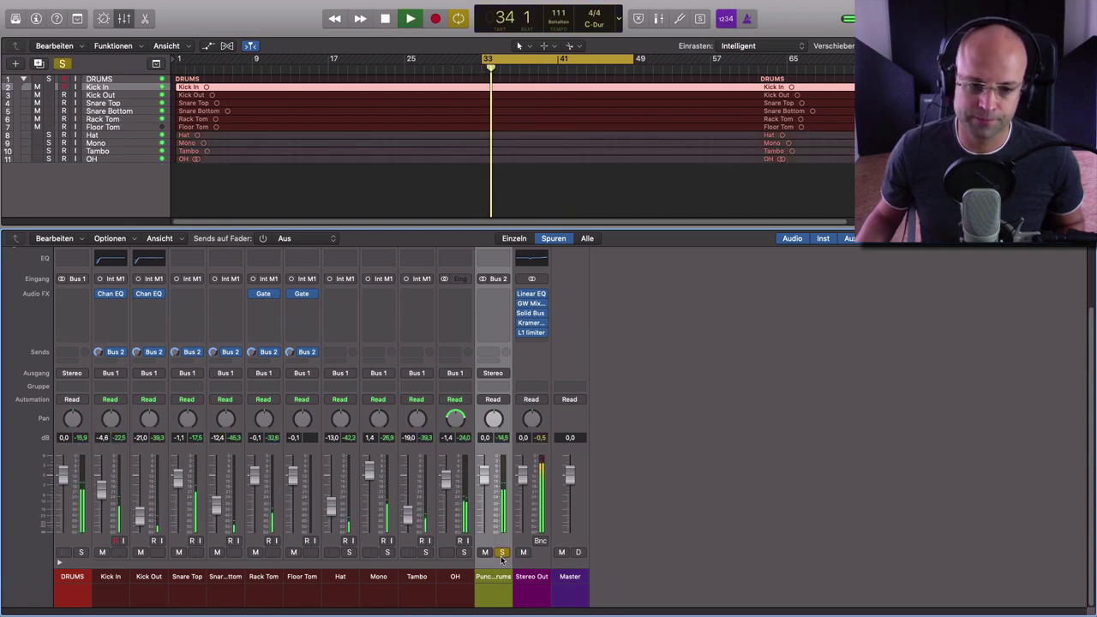
{"action": "key", "text": "space"}
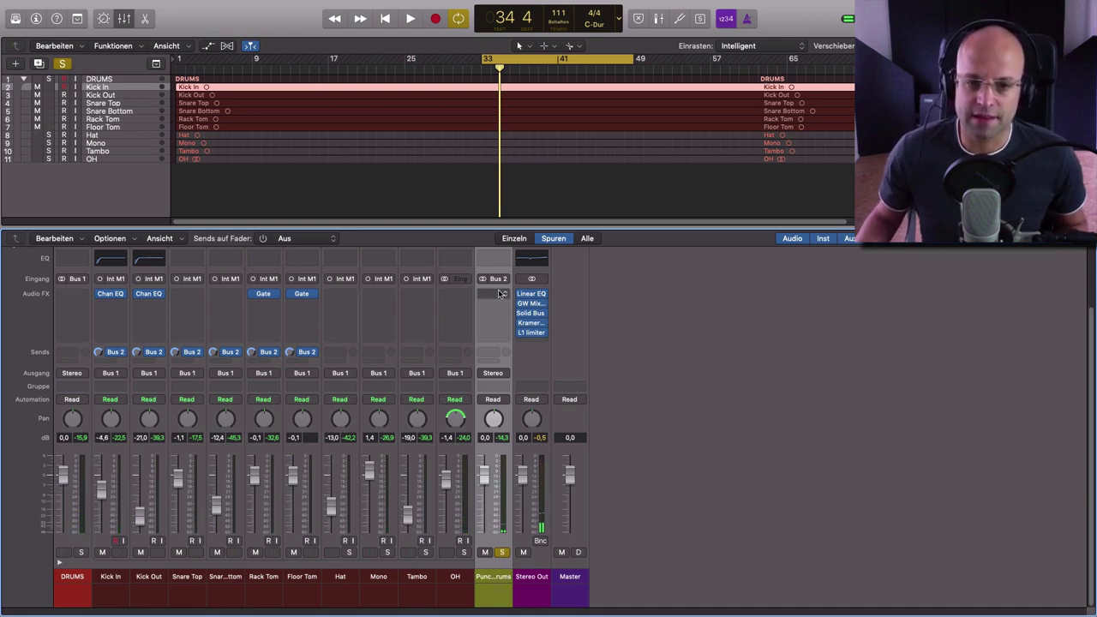
Step: Insert a Channel EQ on Punch Drums and enable its low-cut filter at 465 Hz
{"action": "left_click", "coordinate": [493, 259]}
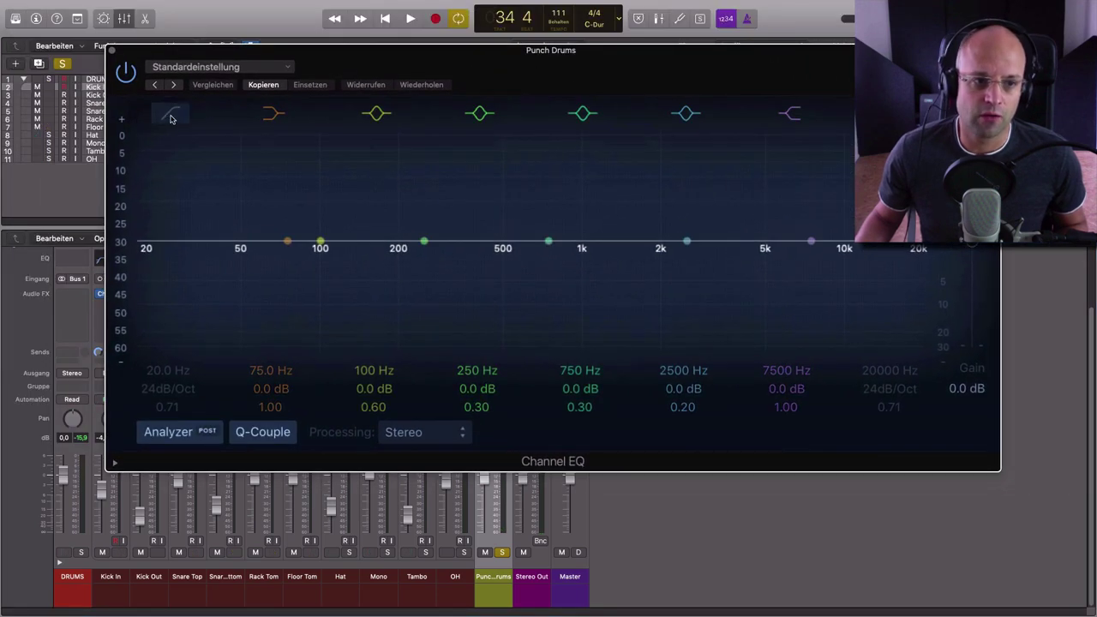
{"action": "left_click", "coordinate": [171, 118]}
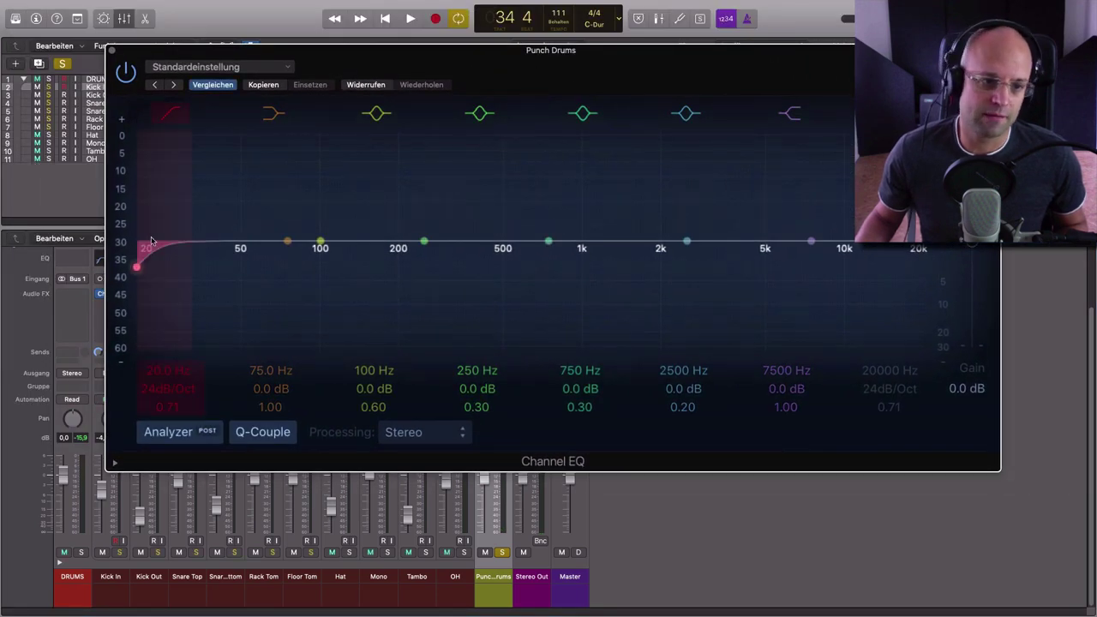
{"action": "left_click_drag", "start_coordinate": [137, 268], "coordinate": [522, 270]}
{"action": "left_click_drag", "start_coordinate": [744, 67], "coordinate": [597, 67]}
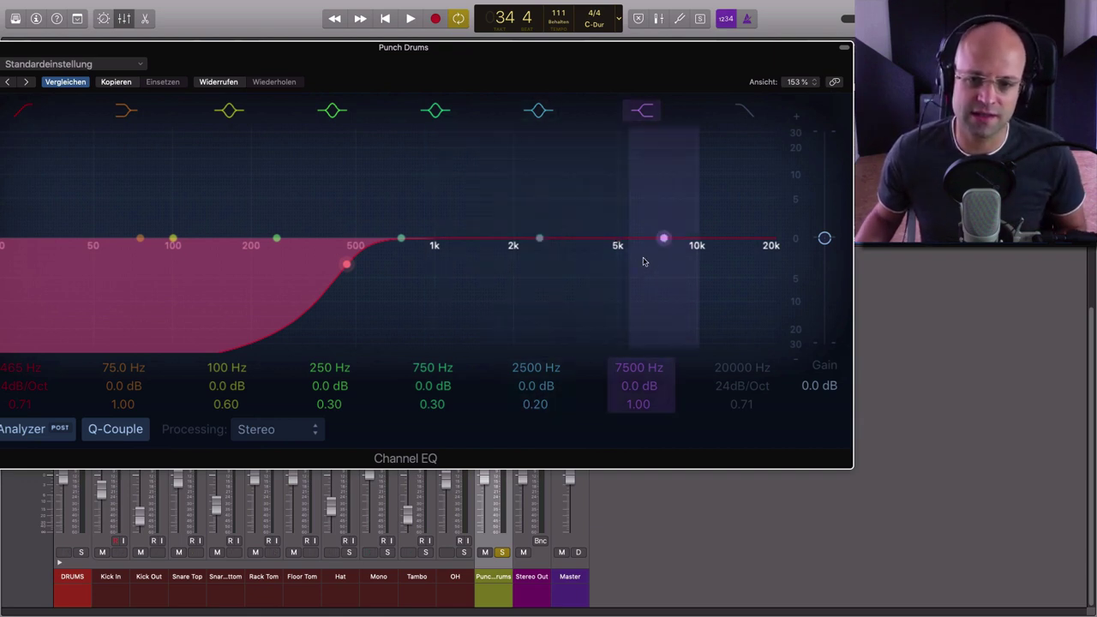
Step: Move the EQ's high shelf to 7700 Hz and set the 2500 Hz band to 2900 Hz, +6.5 dB, Q 1.60
{"action": "mouse_move", "coordinate": [665, 239]}
{"action": "left_mouse_down"}
{"action": "mouse_move", "coordinate": [650, 239]}
{"action": "mouse_move", "coordinate": [666, 237]}
{"action": "left_mouse_up"}
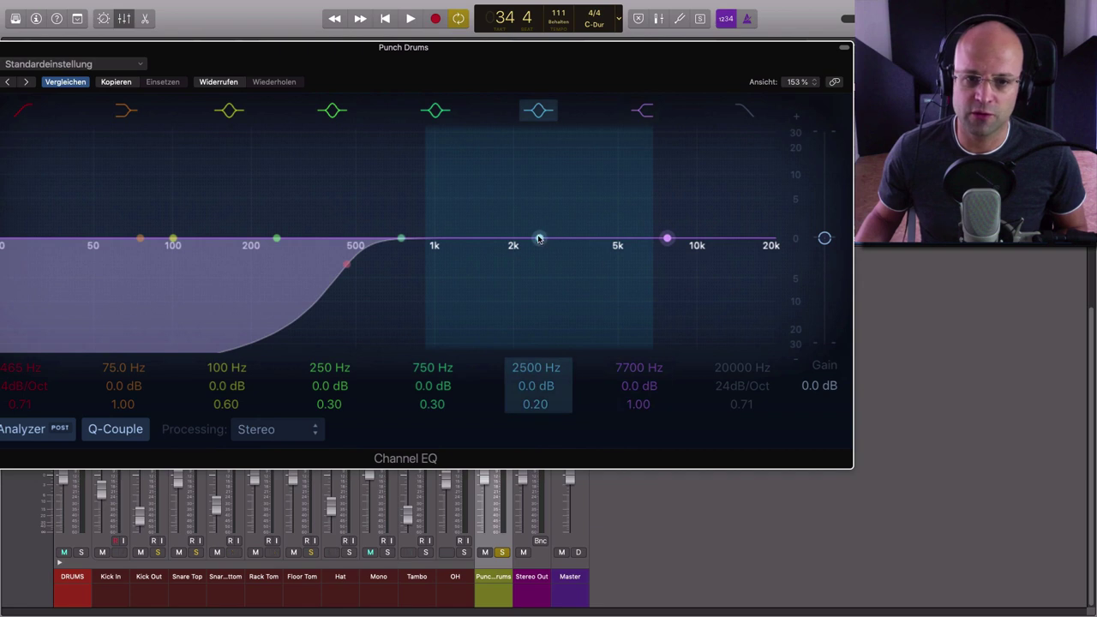
{"action": "left_click_drag", "start_coordinate": [538, 239], "coordinate": [556, 194]}
{"action": "left_click_drag", "start_coordinate": [535, 404], "coordinate": [535, 382]}
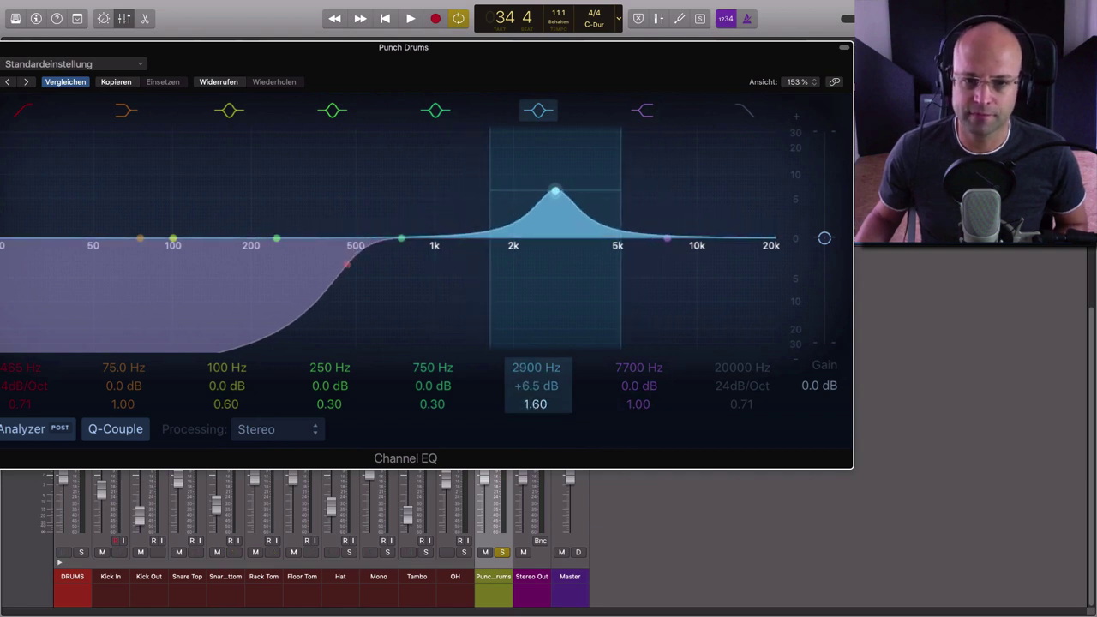
Step: During playback, lower the low cut to 235 Hz and set the boosted bell band to 5100 Hz, +6.0 dB, Q 2.10
{"action": "key", "text": "space"}
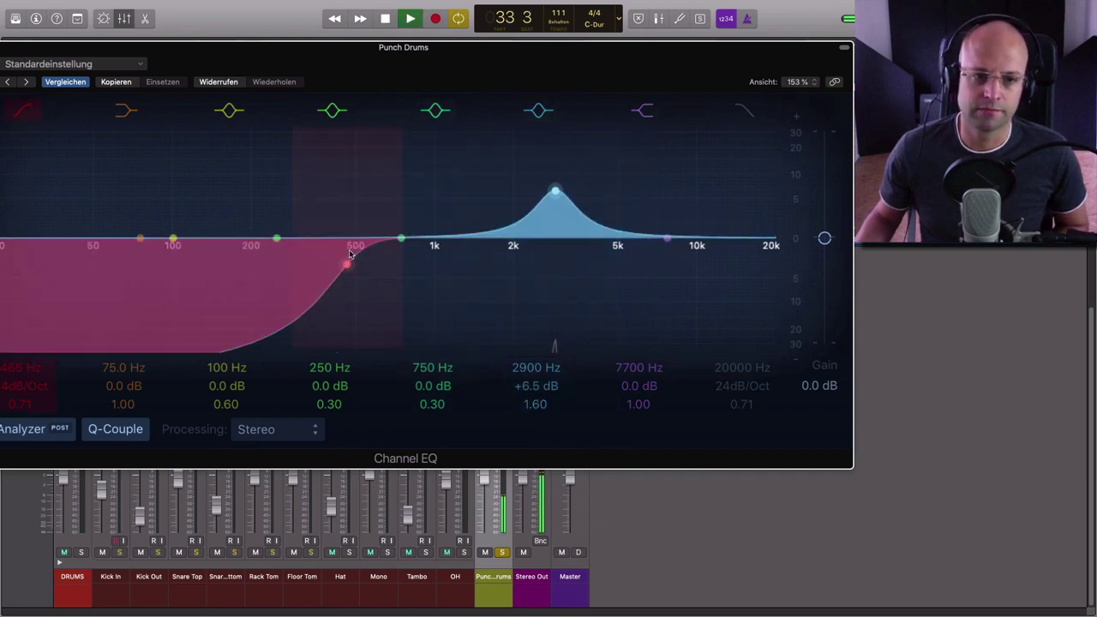
{"action": "left_click_drag", "start_coordinate": [346, 264], "coordinate": [265, 267]}
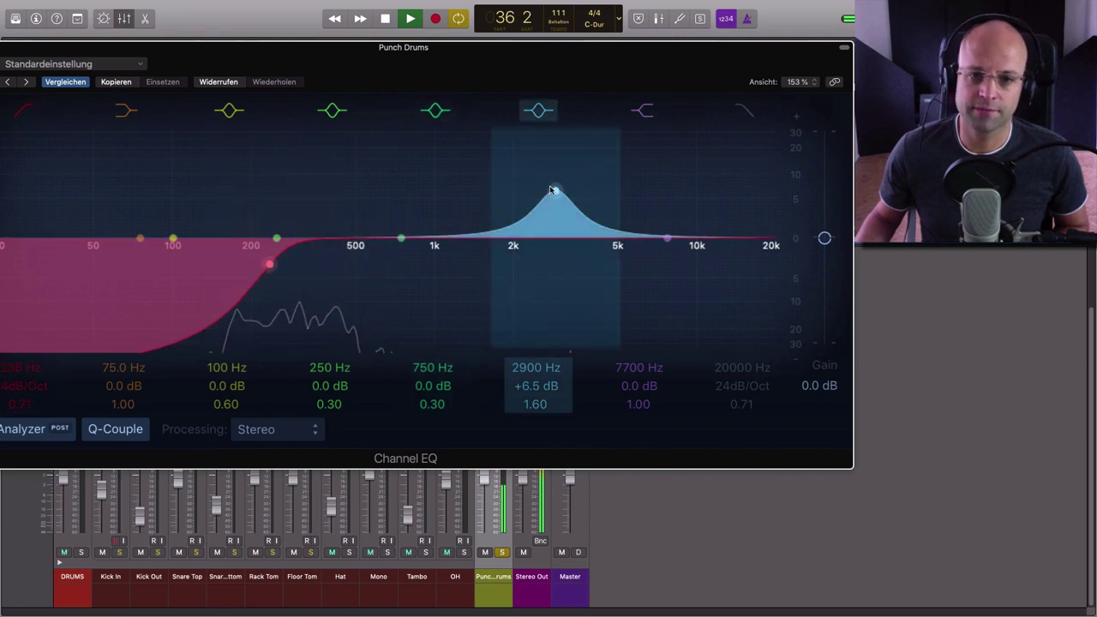
{"action": "left_click_drag", "start_coordinate": [556, 189], "coordinate": [621, 186]}
{"action": "left_click_drag", "start_coordinate": [530, 403], "coordinate": [530, 394]}
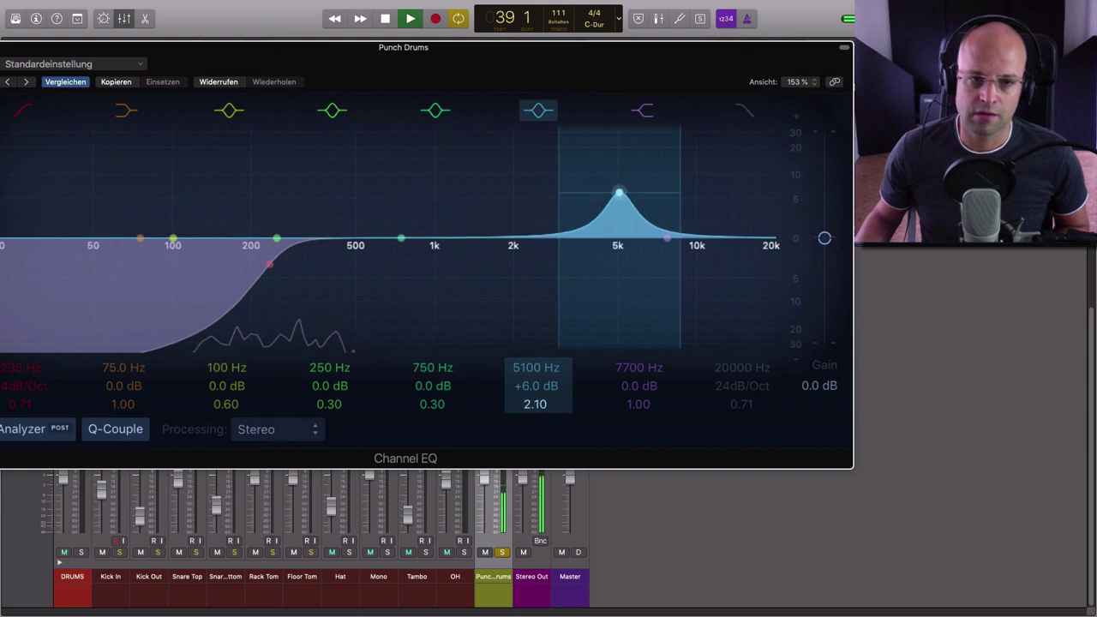
Step: Set the 750 Hz EQ band to 2000 Hz, +6.5 dB, Q 1.40, and close the Channel EQ
{"action": "left_click_drag", "start_coordinate": [402, 237], "coordinate": [436, 196]}
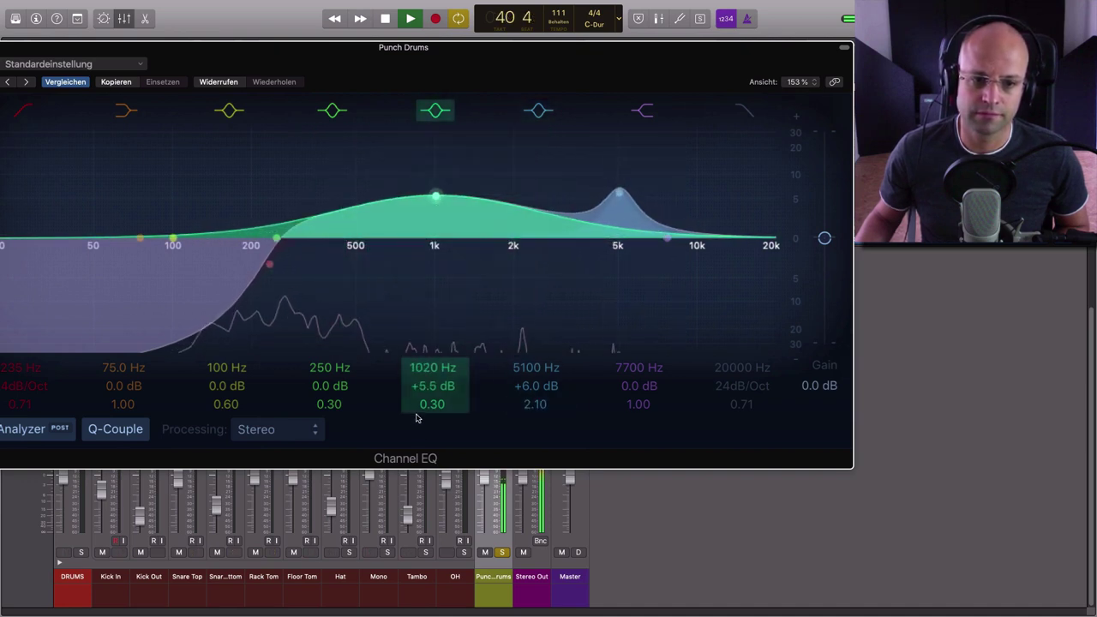
{"action": "left_click_drag", "start_coordinate": [432, 404], "coordinate": [432, 368]}
{"action": "left_click_drag", "start_coordinate": [439, 196], "coordinate": [518, 196]}
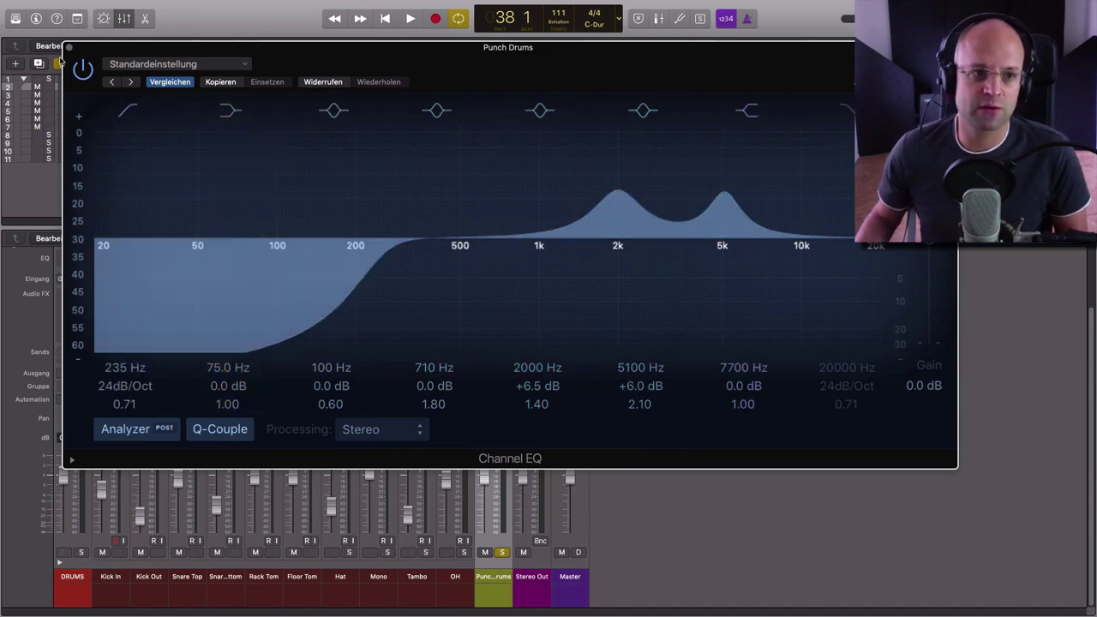
{"action": "left_click", "coordinate": [70, 48]}
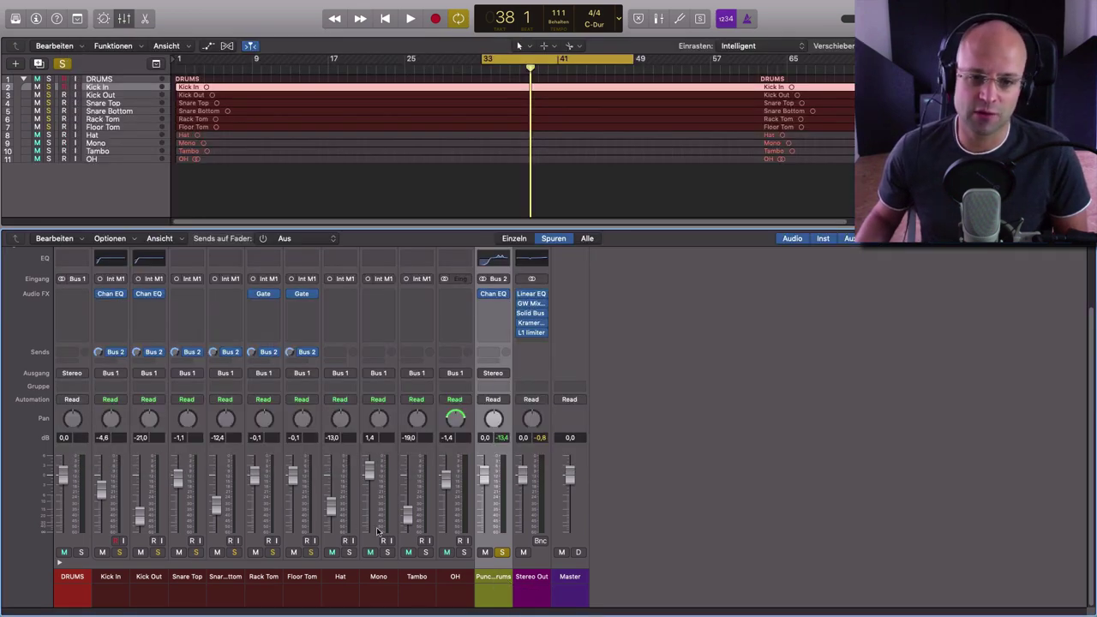
Step: Insert a stereo Enveloper after the Channel EQ on Punch Drums and place its window over the mixer
{"action": "left_click", "coordinate": [497, 299]}
{"action": "mouse_move", "coordinate": [507, 421]}
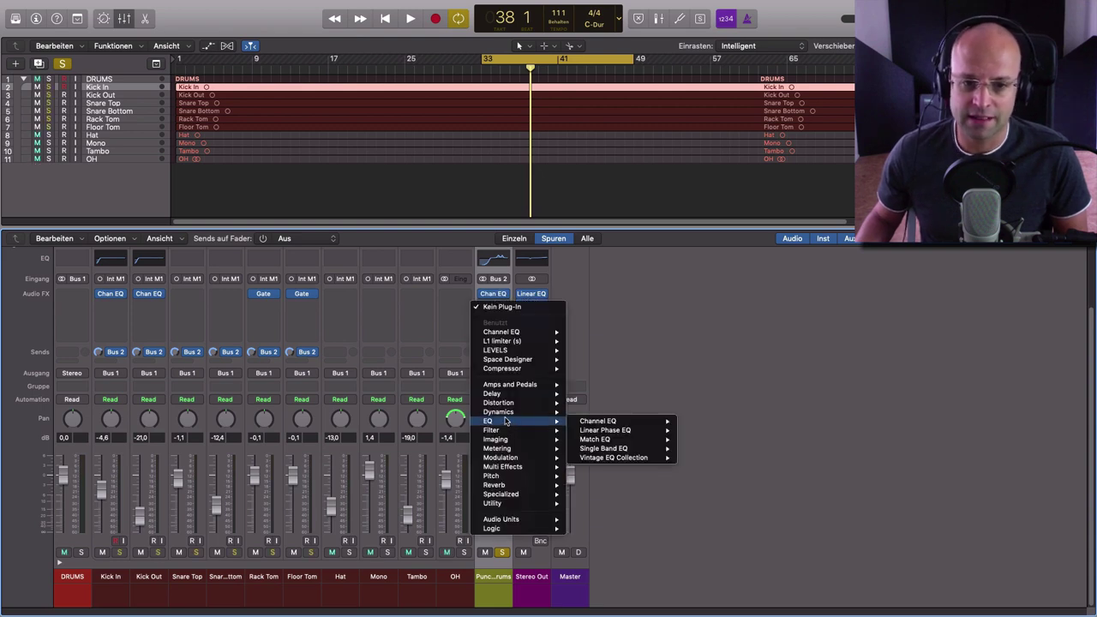
{"action": "mouse_move", "coordinate": [517, 477]}
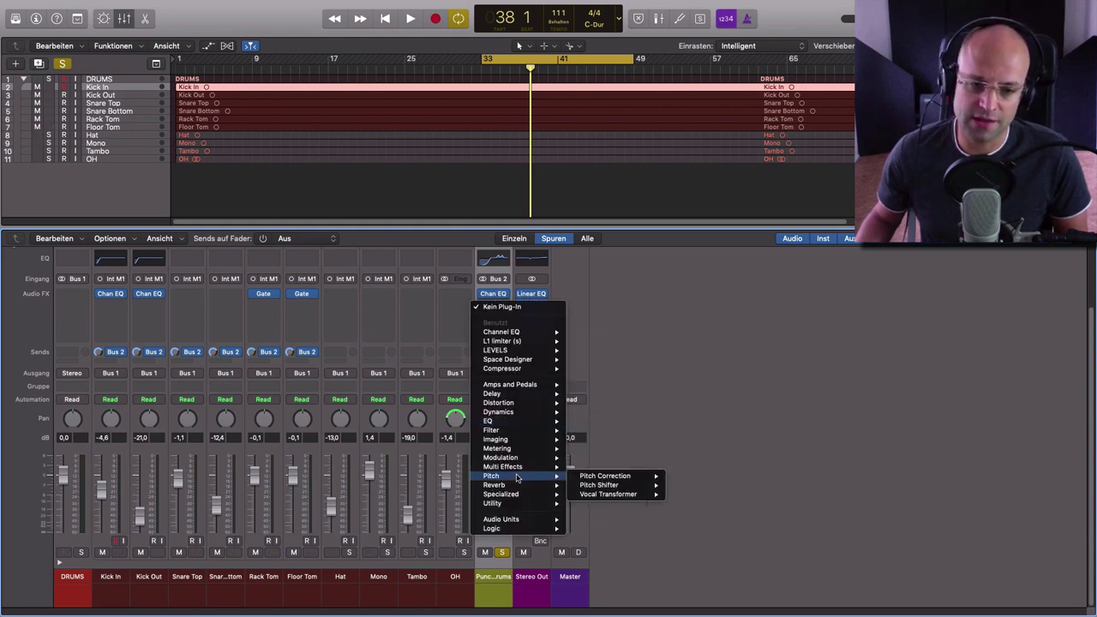
{"action": "mouse_move", "coordinate": [561, 417]}
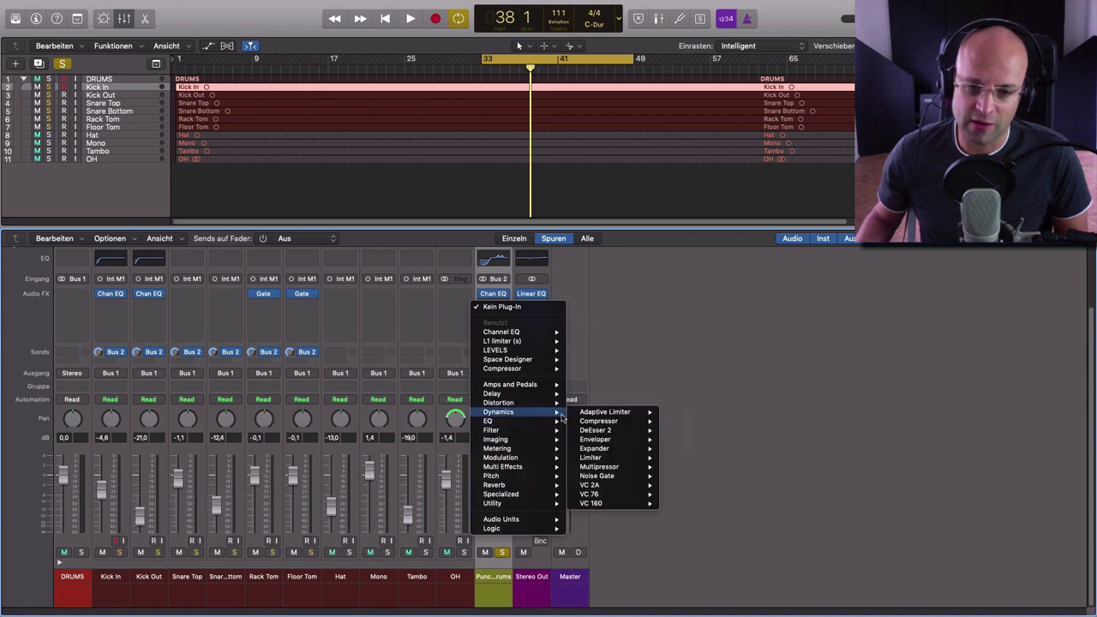
{"action": "mouse_move", "coordinate": [618, 433]}
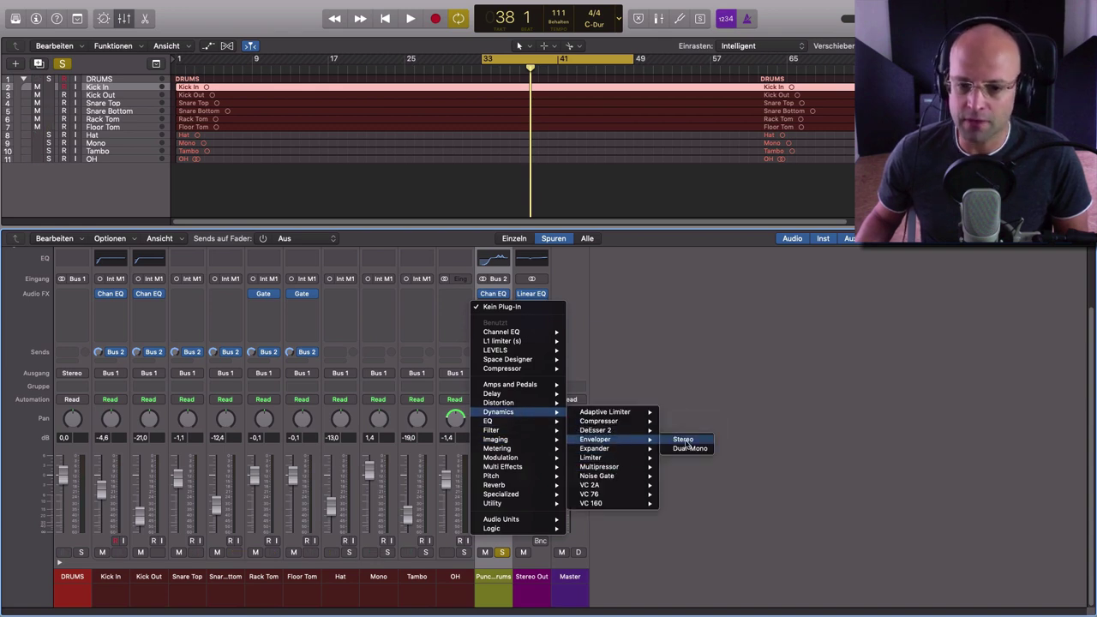
{"action": "left_click", "coordinate": [683, 440]}
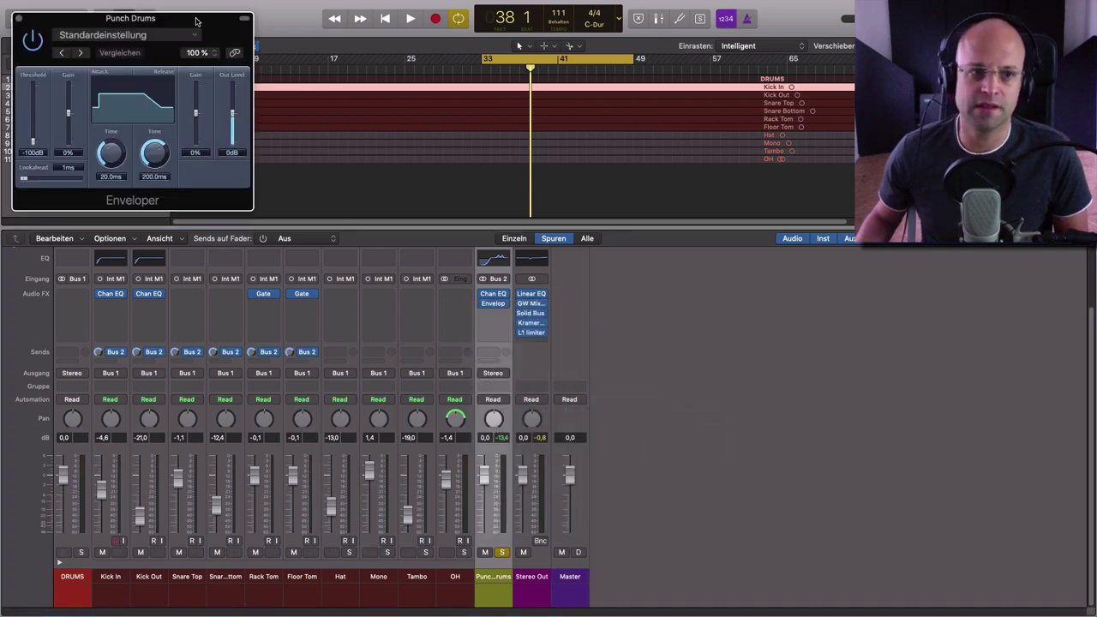
{"action": "left_click_drag", "start_coordinate": [196, 21], "coordinate": [651, 233]}
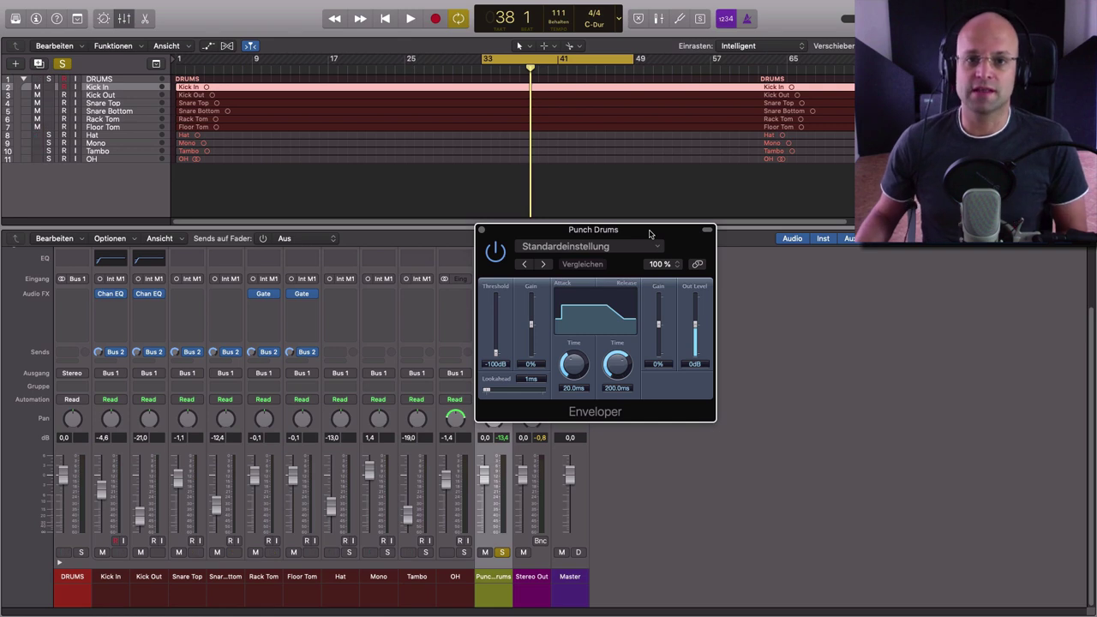
{"action": "left_click_drag", "start_coordinate": [586, 239], "coordinate": [554, 228]}
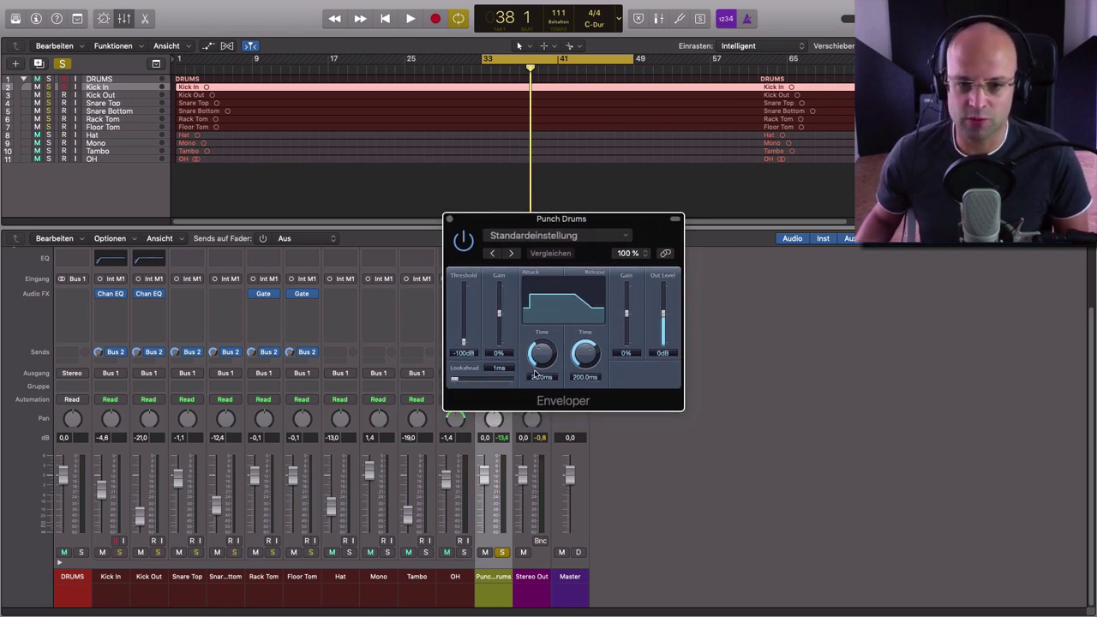
Step: Set the Enveloper's attack time to 29.0 ms and its attack gain to 86%
{"action": "mouse_move", "coordinate": [528, 380]}
{"action": "left_mouse_down"}
{"action": "mouse_move", "coordinate": [539, 341]}
{"action": "mouse_move", "coordinate": [540, 367]}
{"action": "left_mouse_up"}
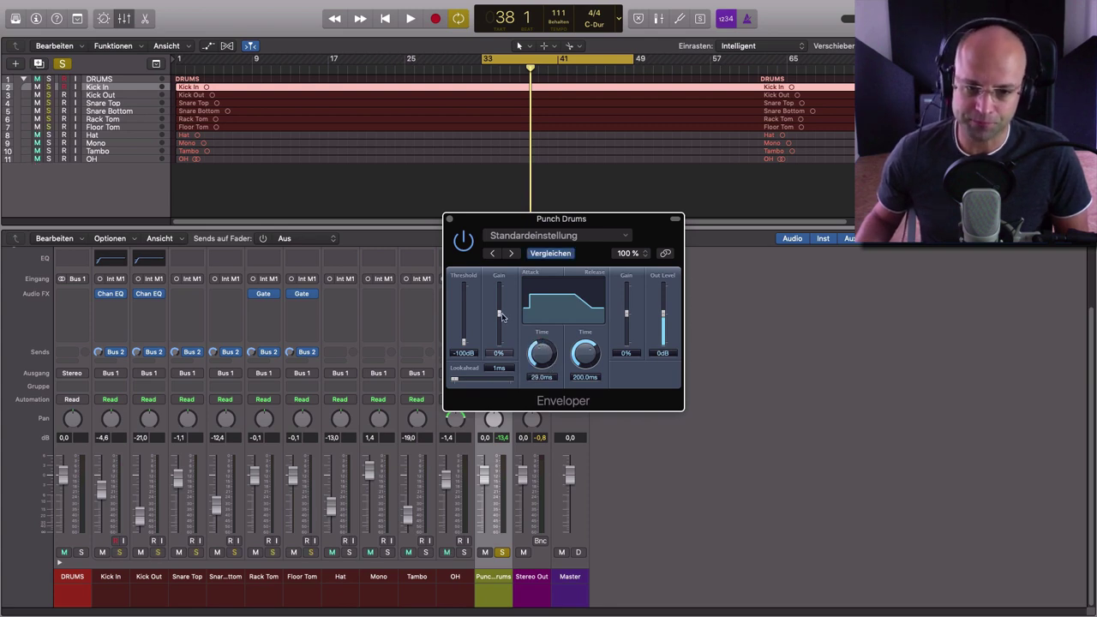
{"action": "left_click_drag", "start_coordinate": [499, 298], "coordinate": [501, 294]}
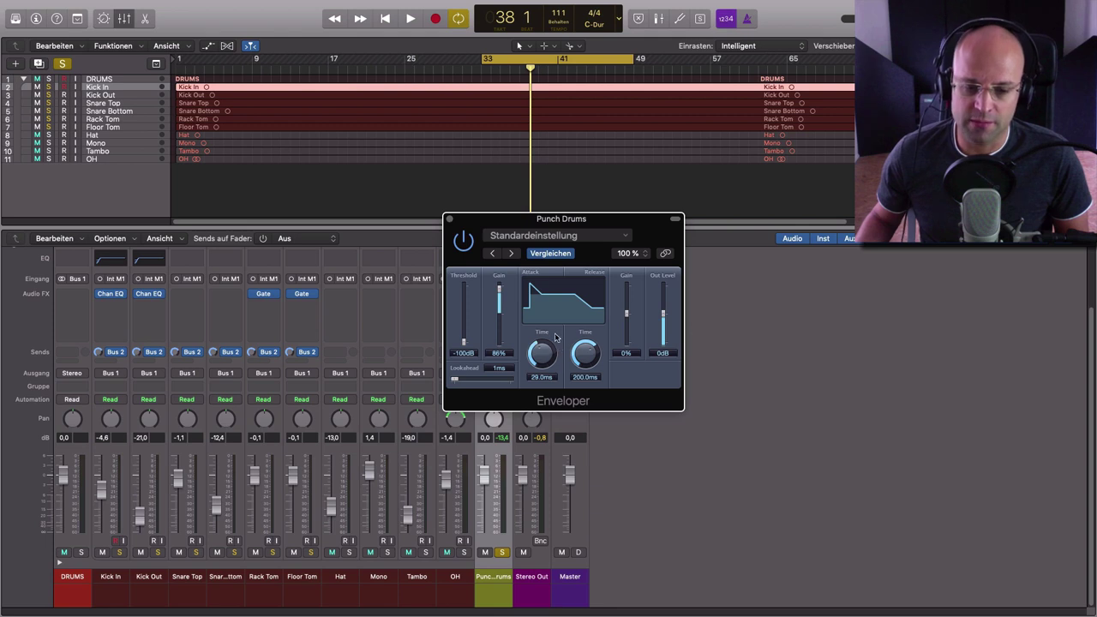
Step: Set the Enveloper's attack time to 26.0 ms and compare Punch Drums with the plug-in bypassed and active during playback
{"action": "left_click_drag", "start_coordinate": [554, 360], "coordinate": [543, 360]}
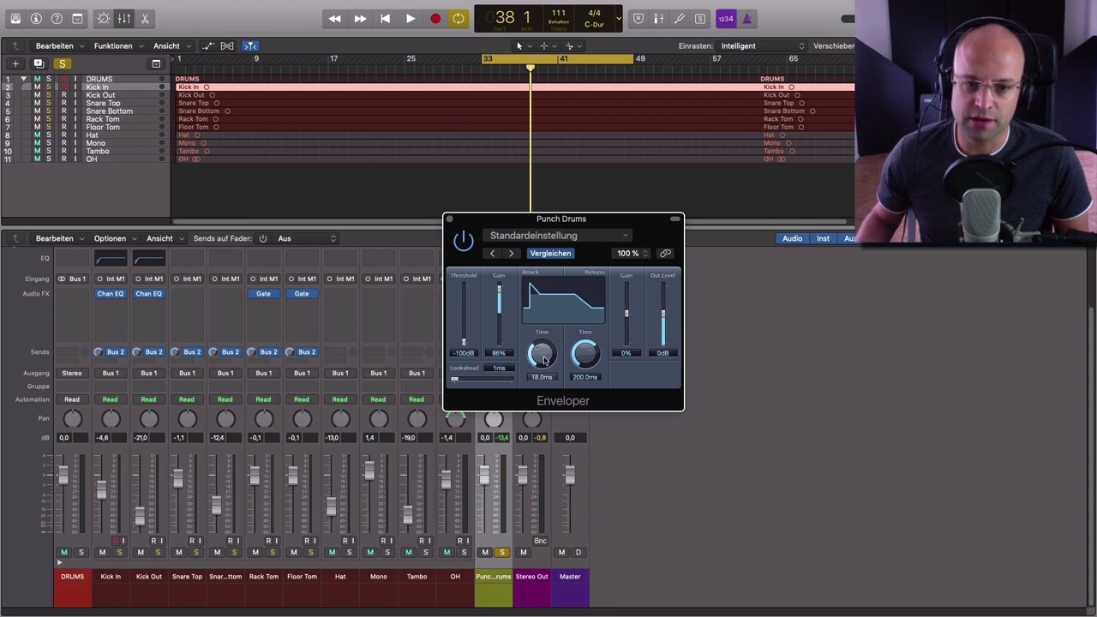
{"action": "left_click", "coordinate": [463, 241]}
{"action": "left_click_drag", "start_coordinate": [526, 229], "coordinate": [535, 226]}
{"action": "key", "text": "space"}
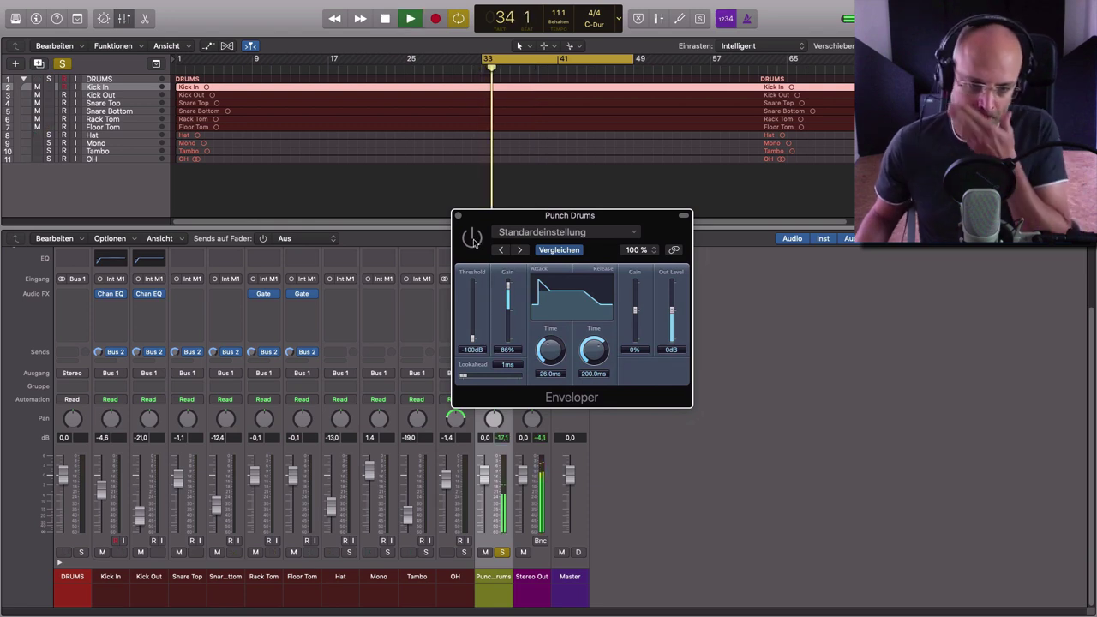
{"action": "left_click", "coordinate": [473, 238]}
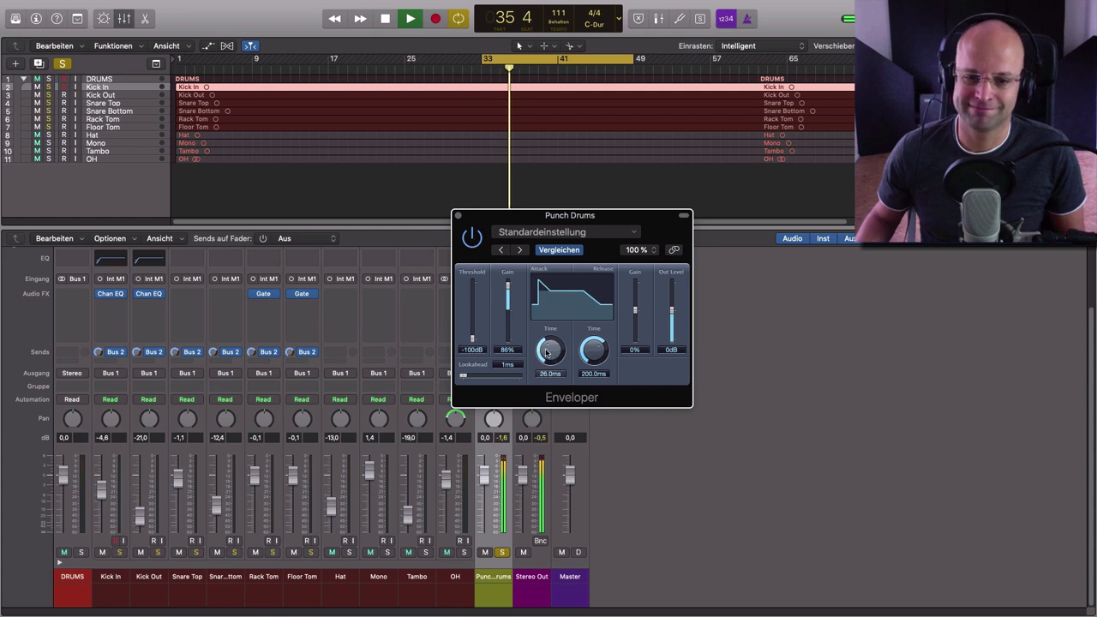
Step: Set the Enveloper's attack time to 35.0 ms, release time to 940.0 ms and release gain to -38%, and clear its window off the Punch Drums inserts
{"action": "left_click_drag", "start_coordinate": [541, 227], "coordinate": [596, 246]}
{"action": "left_click_drag", "start_coordinate": [691, 328], "coordinate": [608, 362]}
{"action": "left_click_drag", "start_coordinate": [625, 239], "coordinate": [647, 240]}
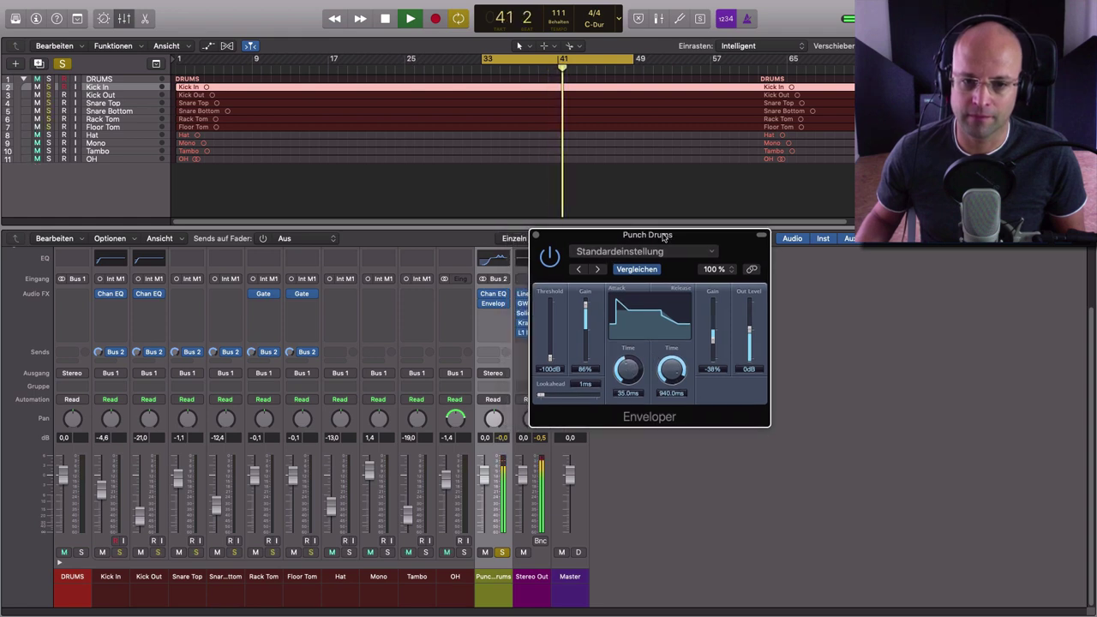
Step: Compare the soloed Punch Drums bus with the Enveloper bypassed and active, and stop playback
{"action": "left_click", "coordinate": [550, 258]}
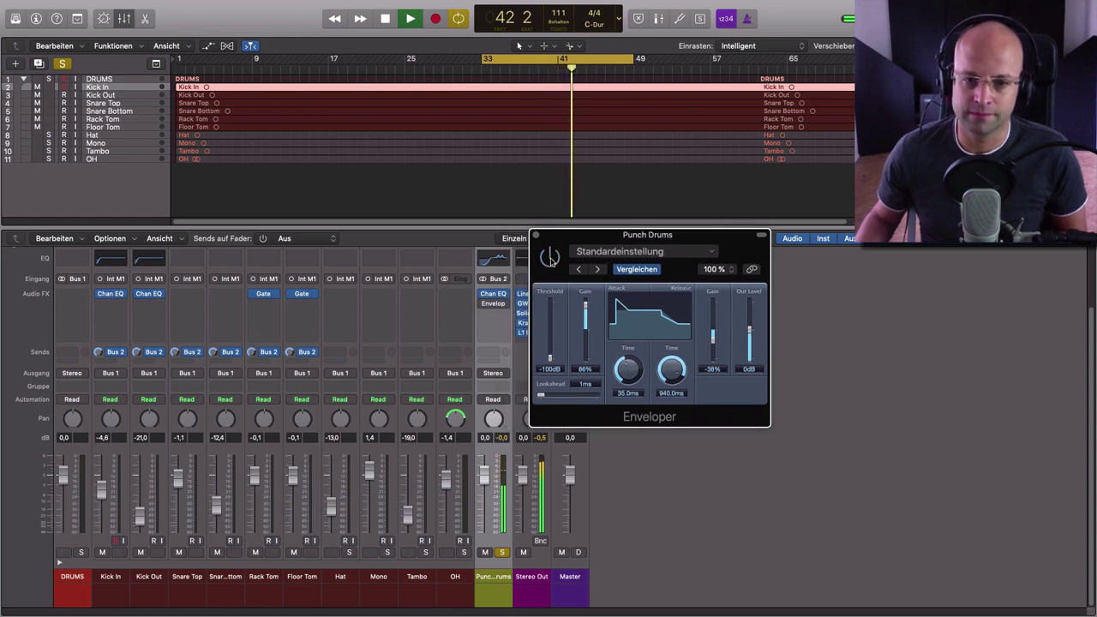
{"action": "left_click", "coordinate": [552, 260]}
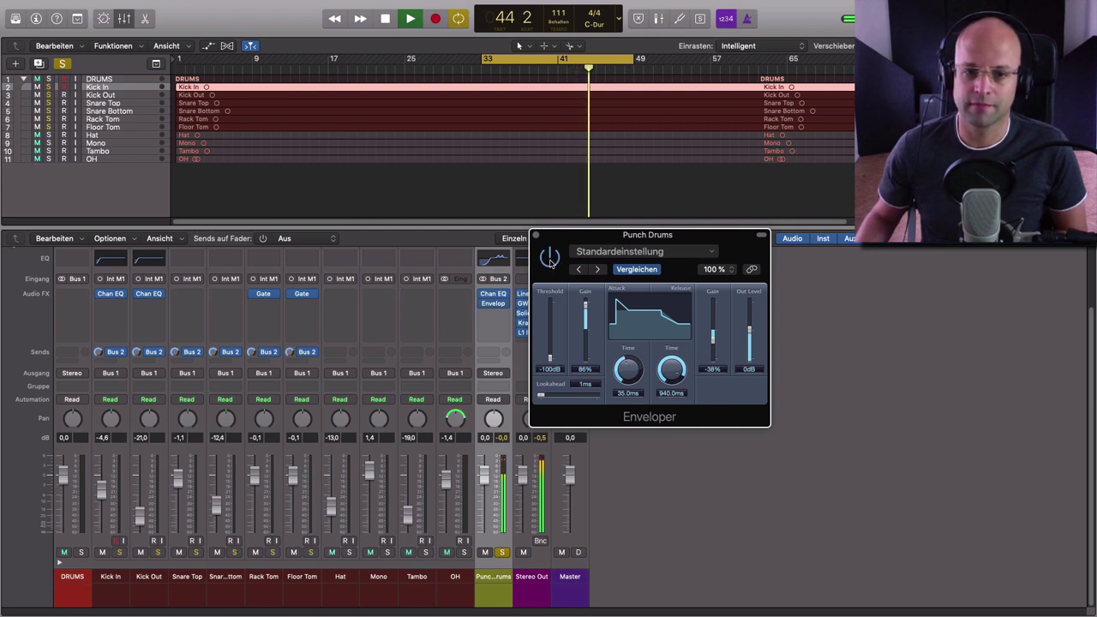
{"action": "key", "text": "space"}
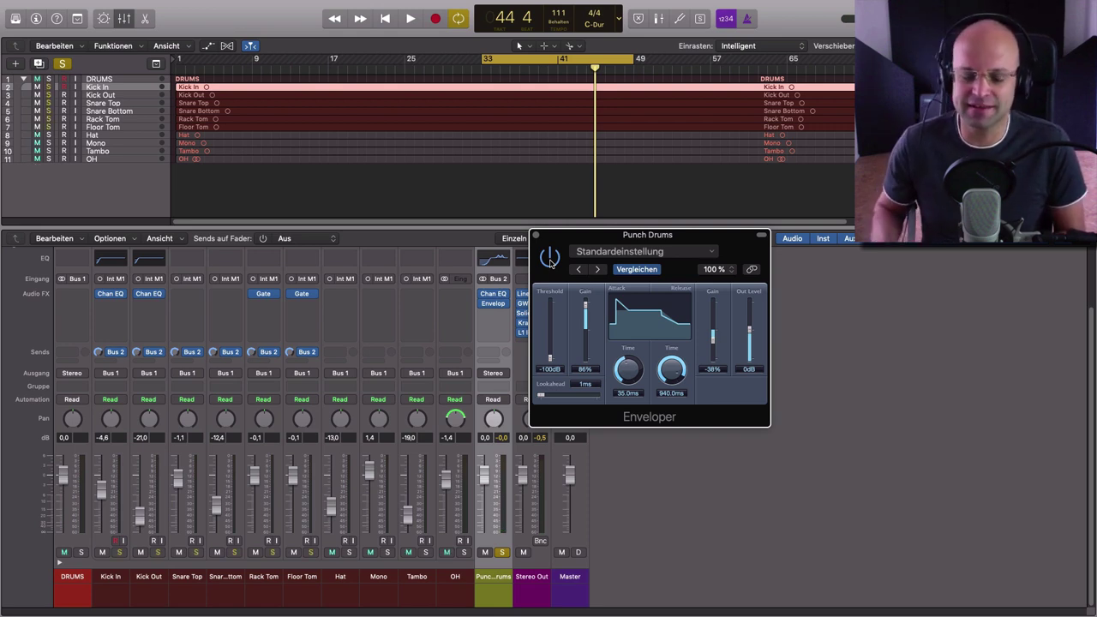
Step: With Punch Drums unsoloed, lower its fader fully and raise it to -17.8 dB while the full drums play
{"action": "left_click_drag", "start_coordinate": [482, 476], "coordinate": [483, 533]}
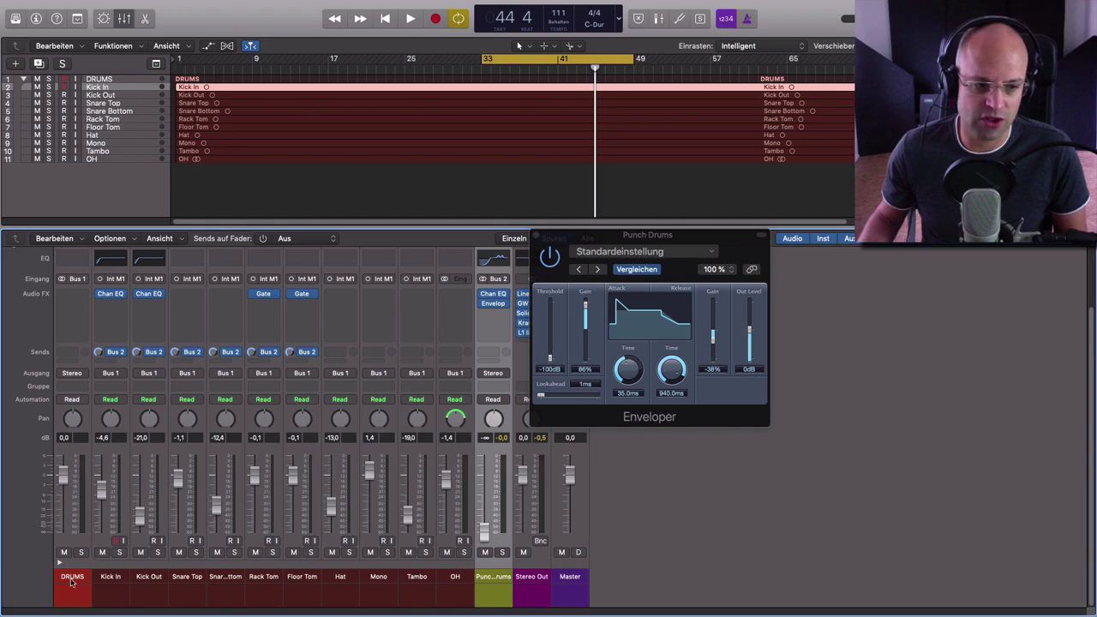
{"action": "key", "text": "space"}
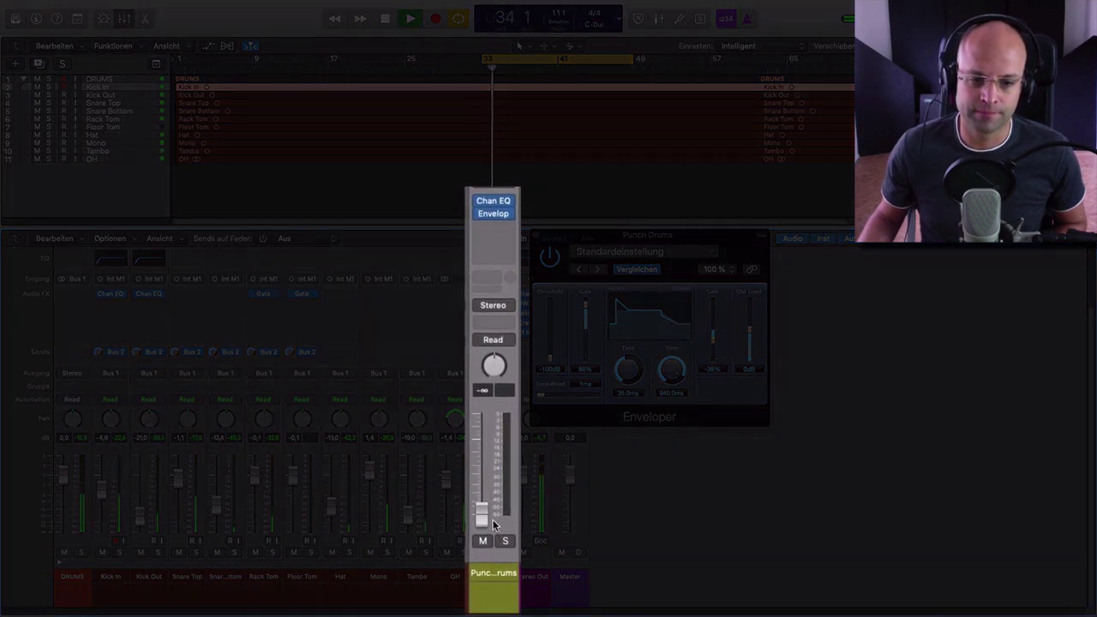
{"action": "left_click_drag", "start_coordinate": [494, 524], "coordinate": [494, 485]}
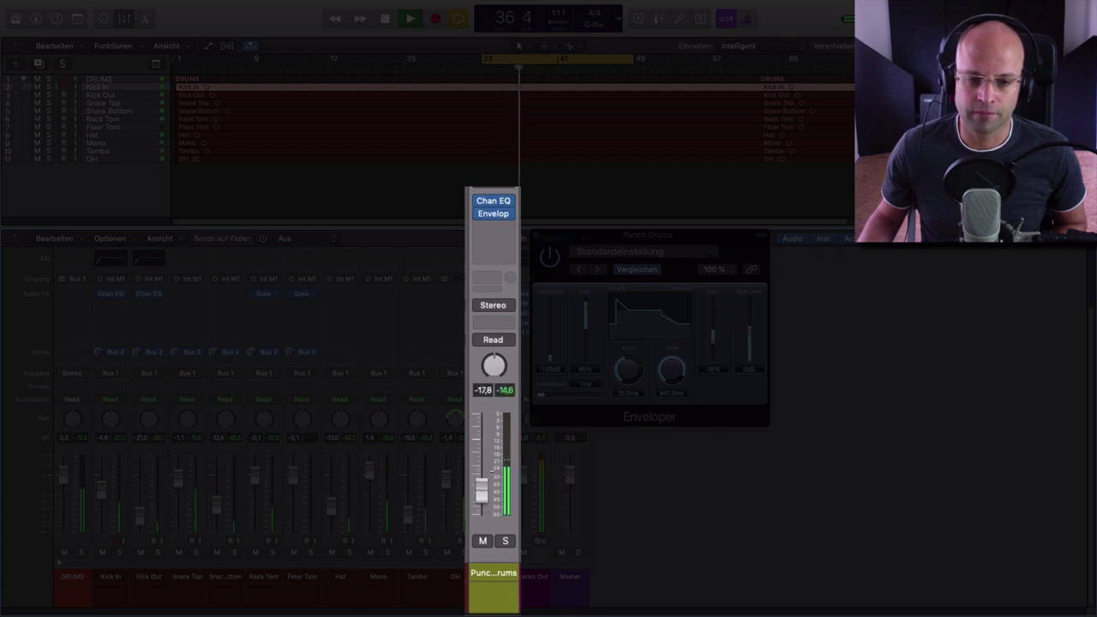
Step: Compare the drums with and without Punch Drums, set its fader to -23.5 dB, and leave the bus muted with playback stopped
{"action": "left_click", "coordinate": [483, 541]}
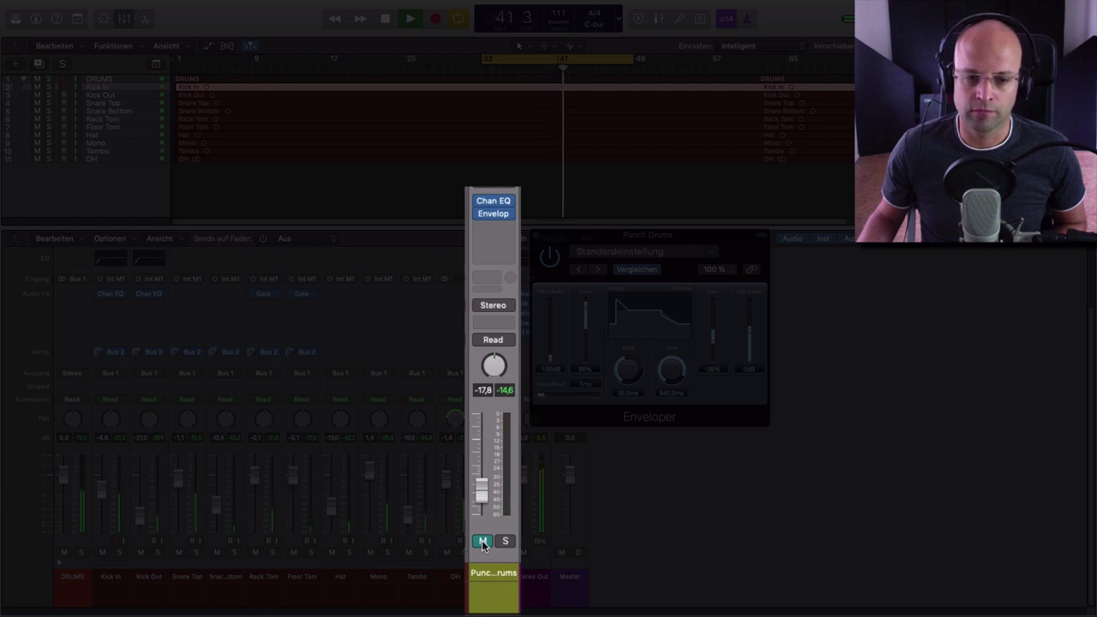
{"action": "left_click", "coordinate": [483, 542]}
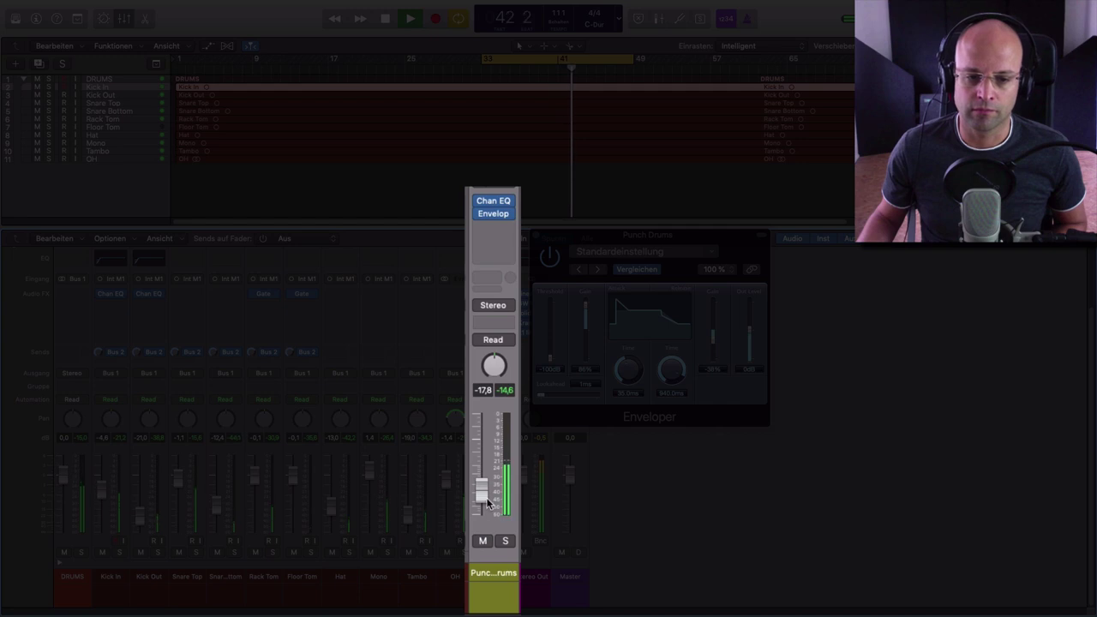
{"action": "left_click_drag", "start_coordinate": [487, 503], "coordinate": [482, 510]}
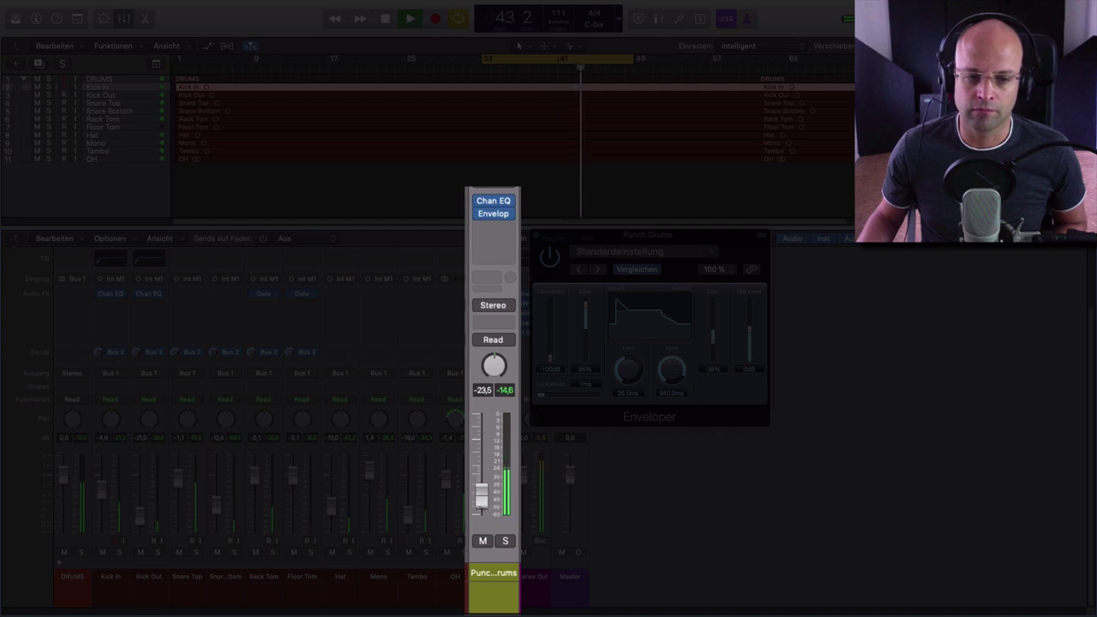
{"action": "left_click", "coordinate": [483, 542]}
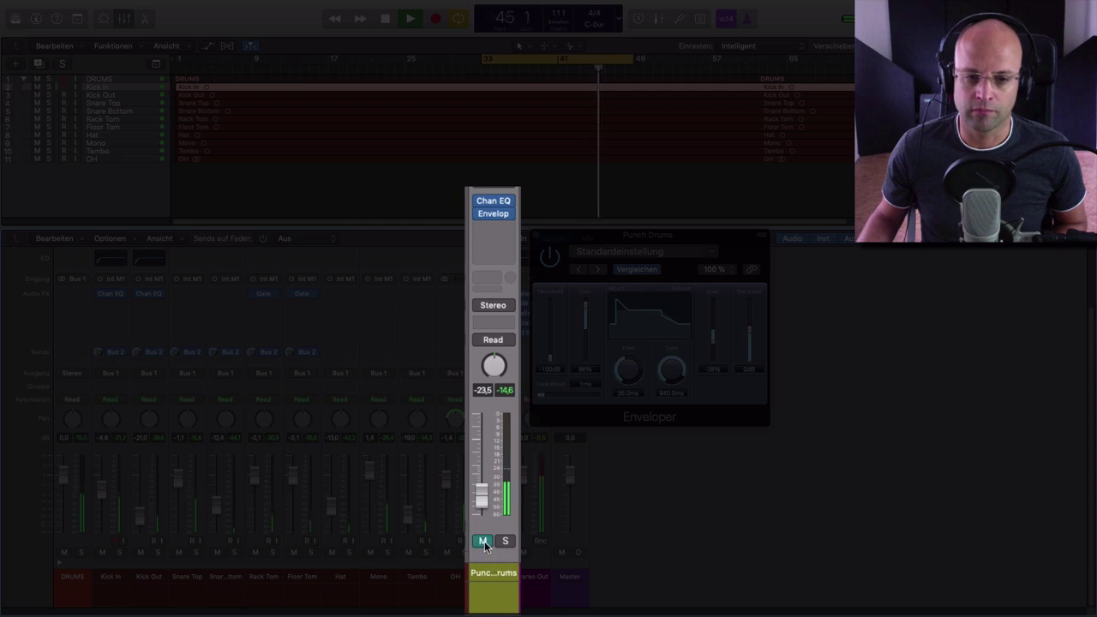
{"action": "key", "text": "space"}
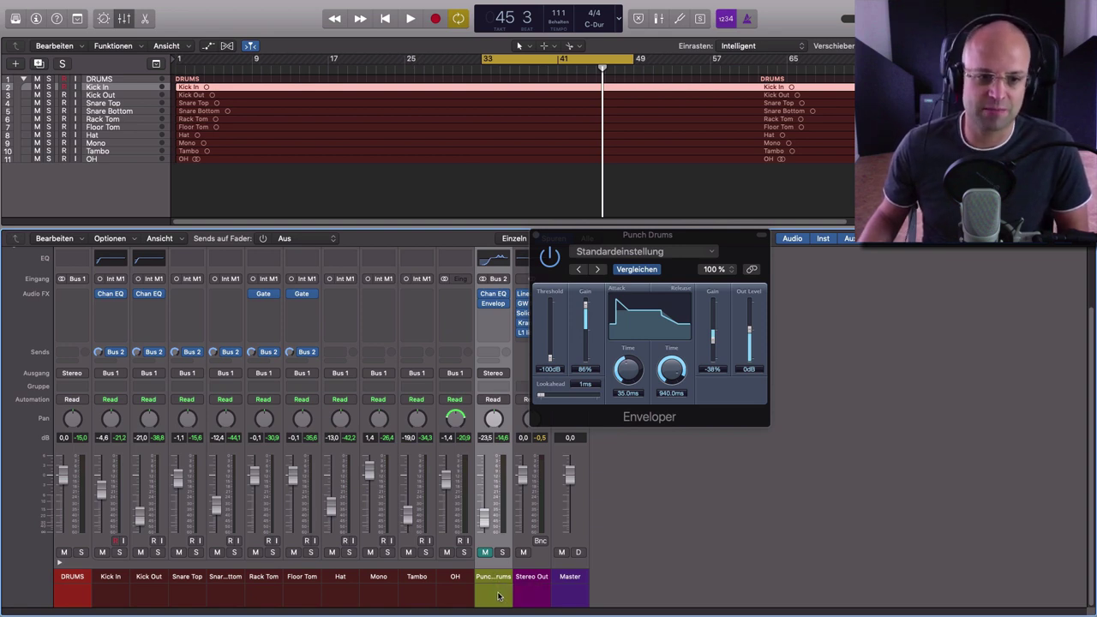
Step: Close the Enveloper window and add a send to Bus 3 on all channels from Kick In to OH
{"action": "left_click", "coordinate": [537, 237]}
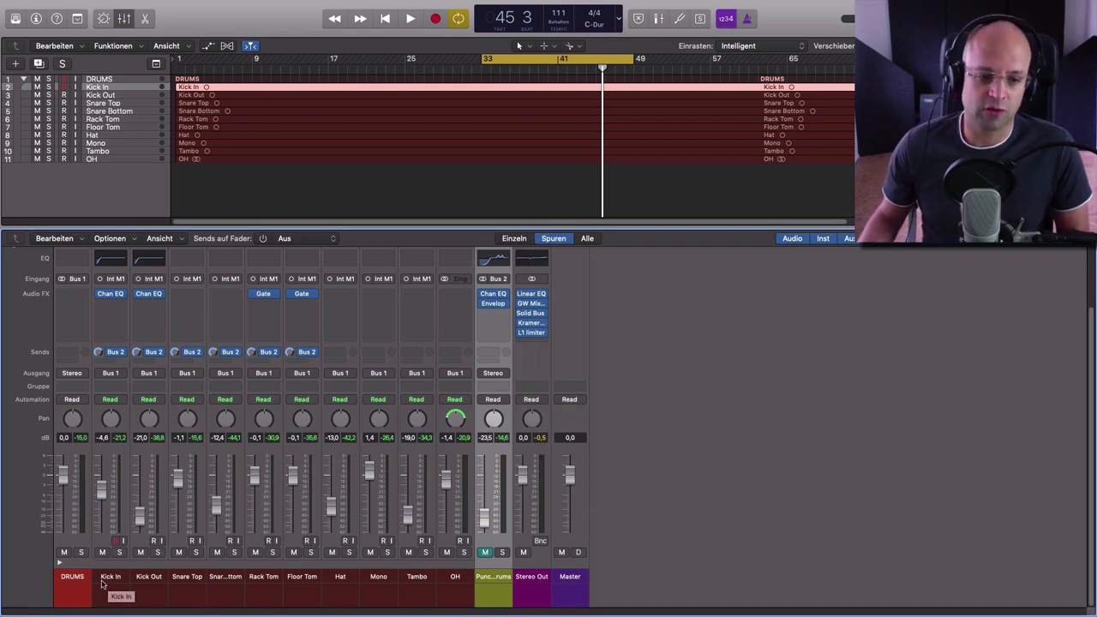
{"action": "left_click_drag", "start_coordinate": [104, 583], "coordinate": [457, 586]}
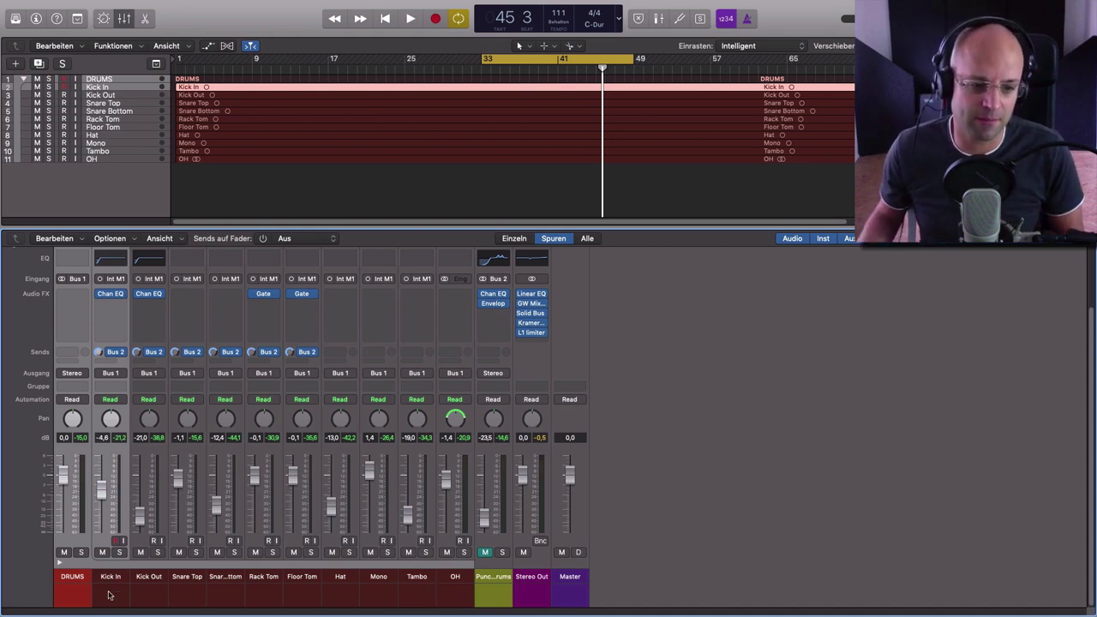
{"action": "left_click_drag", "start_coordinate": [110, 582], "coordinate": [454, 581]}
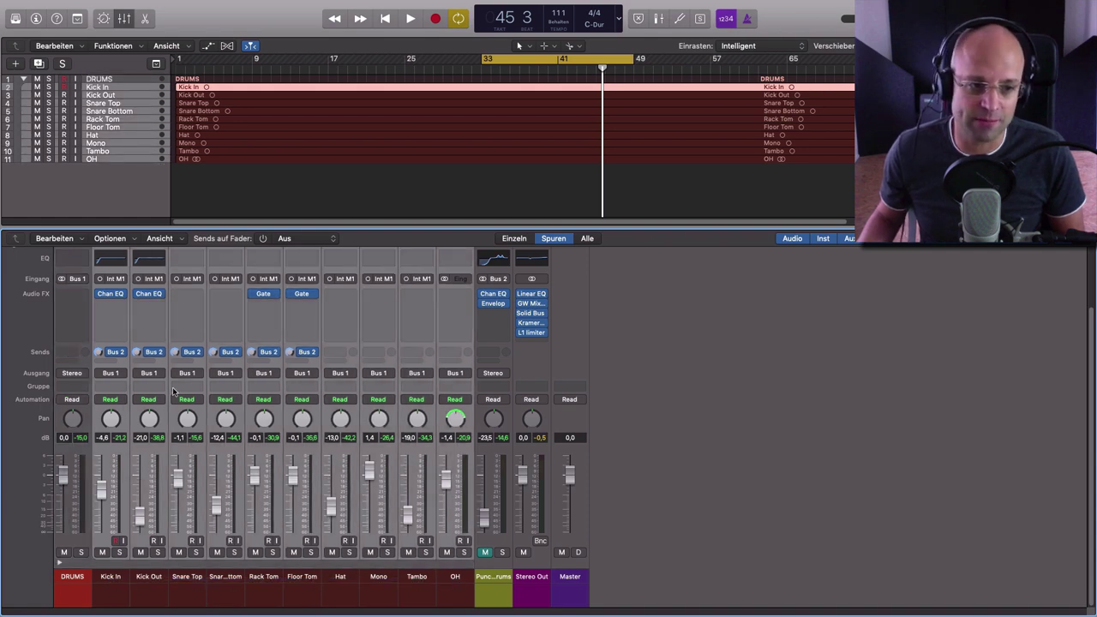
{"action": "left_click", "coordinate": [109, 361]}
{"action": "mouse_move", "coordinate": [116, 378]}
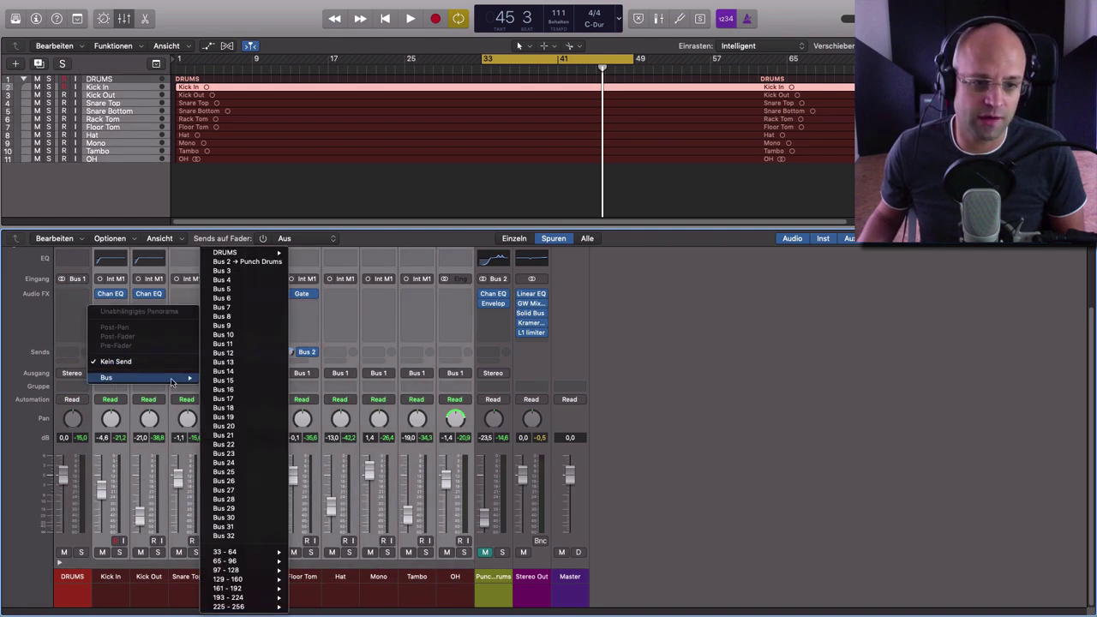
{"action": "left_click", "coordinate": [246, 271]}
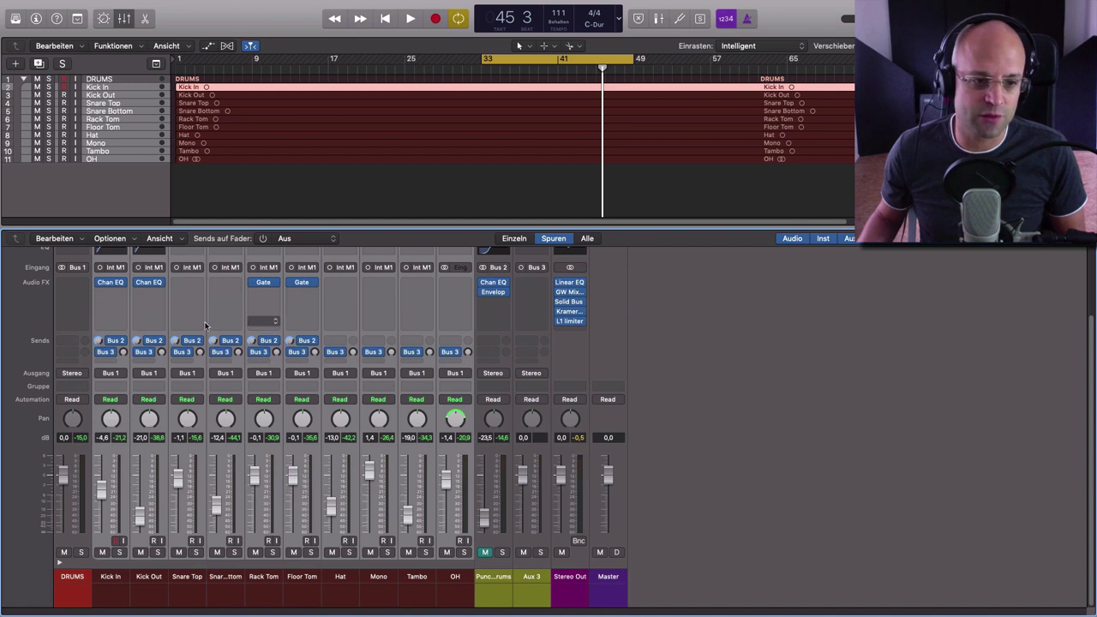
Step: Set the Bus 3 sends of all selected drum channels to 0.0 dB and switch them to pre-fader
{"action": "left_click", "coordinate": [121, 354], "text": "alt"}
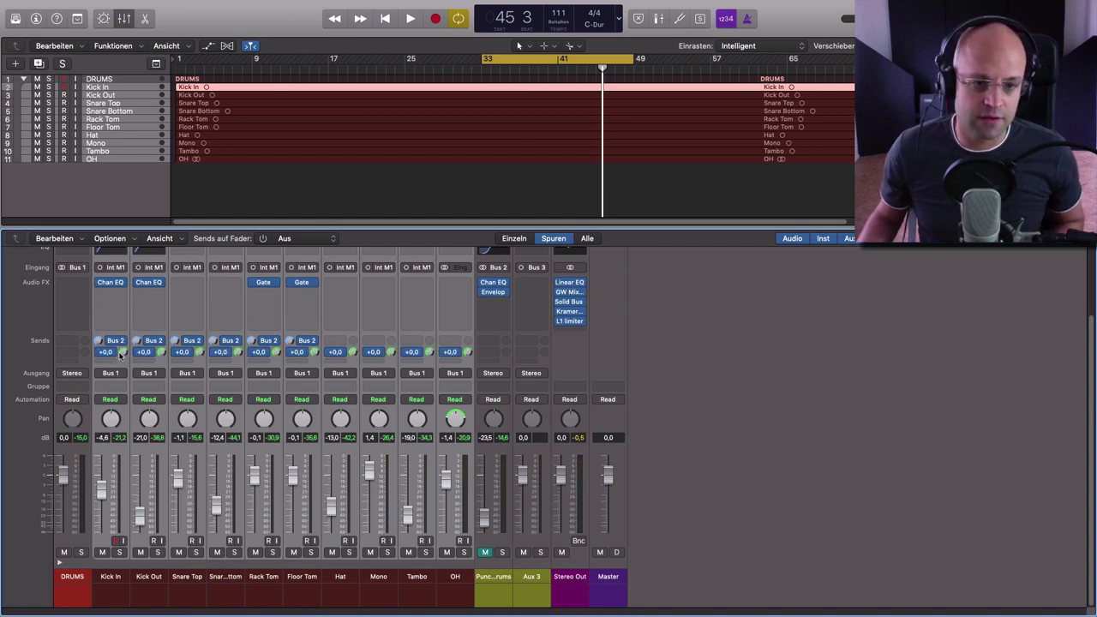
{"action": "left_click", "coordinate": [110, 357]}
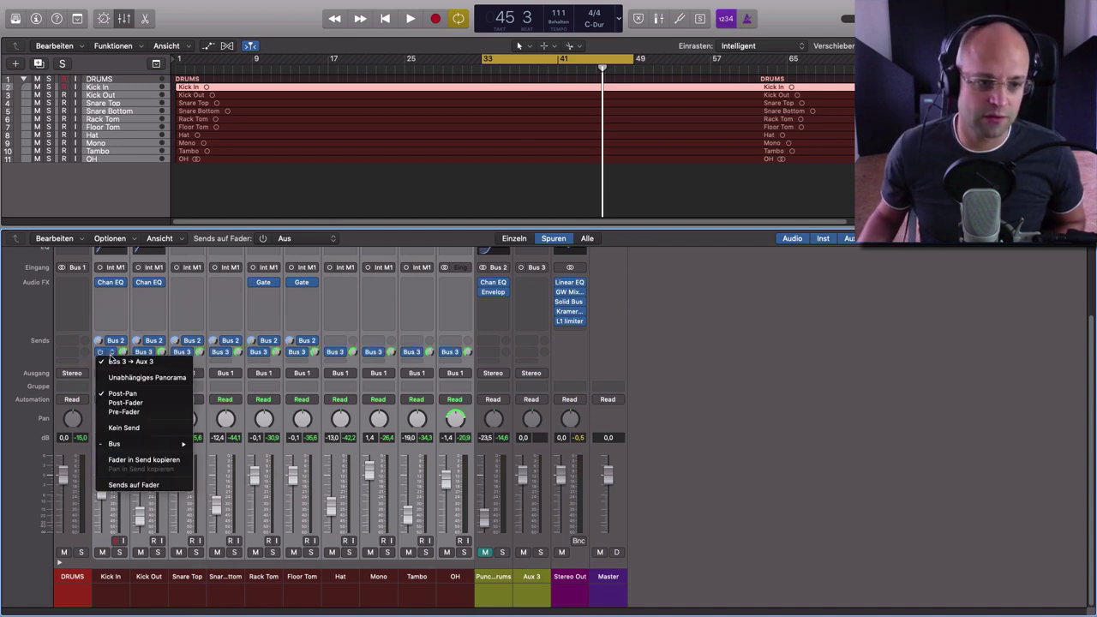
{"action": "left_click", "coordinate": [137, 416]}
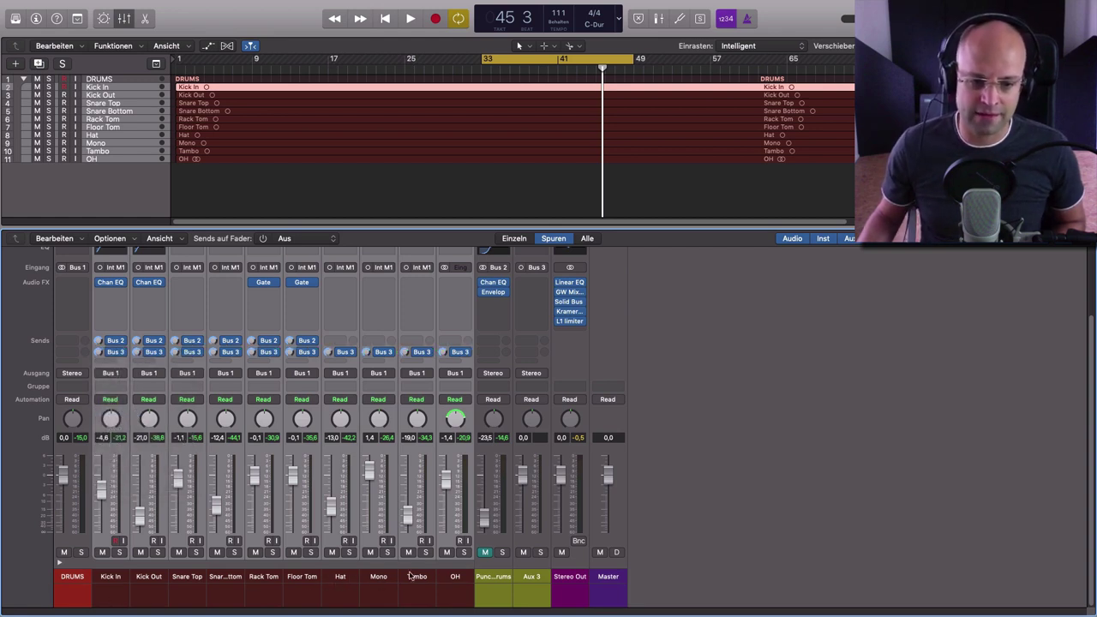
Step: Clear the multi-channel selection and rename the Aux 3 channel to PRL Drms
{"action": "left_click", "coordinate": [454, 579]}
{"action": "double_click", "coordinate": [531, 577]}
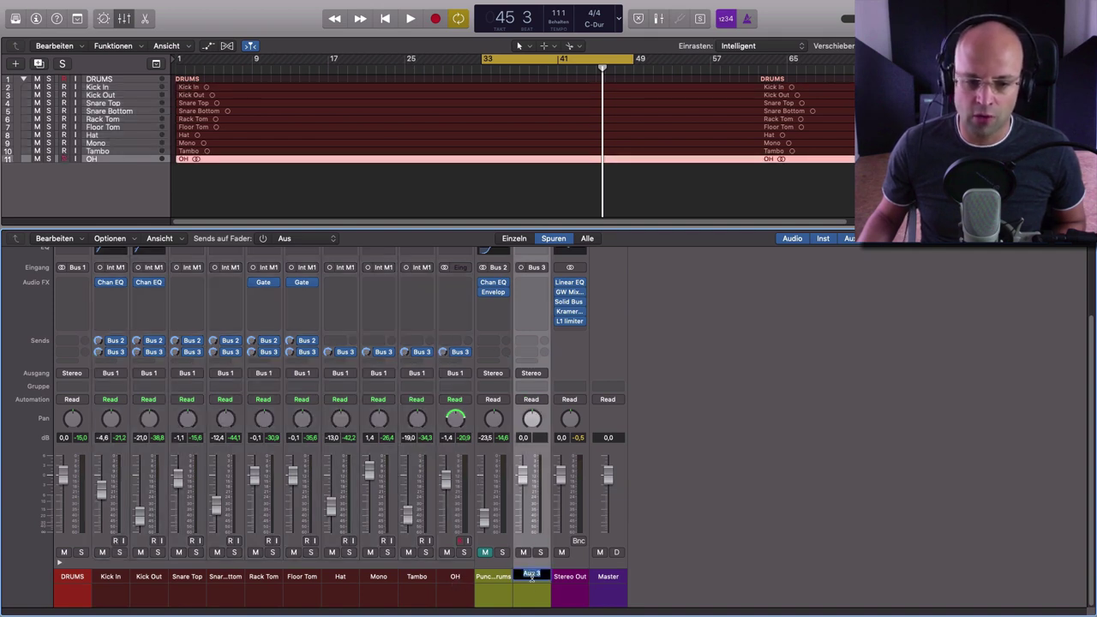
{"action": "type", "text": "PRL Drms"}
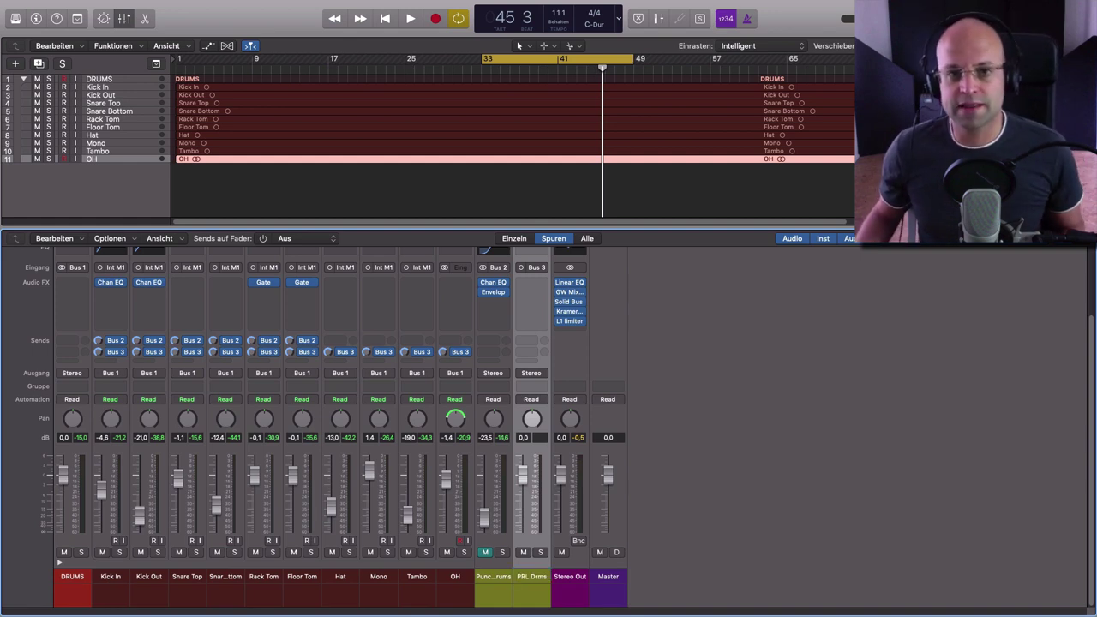
Step: Insert a mono Compressor on the PRL Drms channel and place its window over the mixer
{"action": "left_click", "coordinate": [536, 294]}
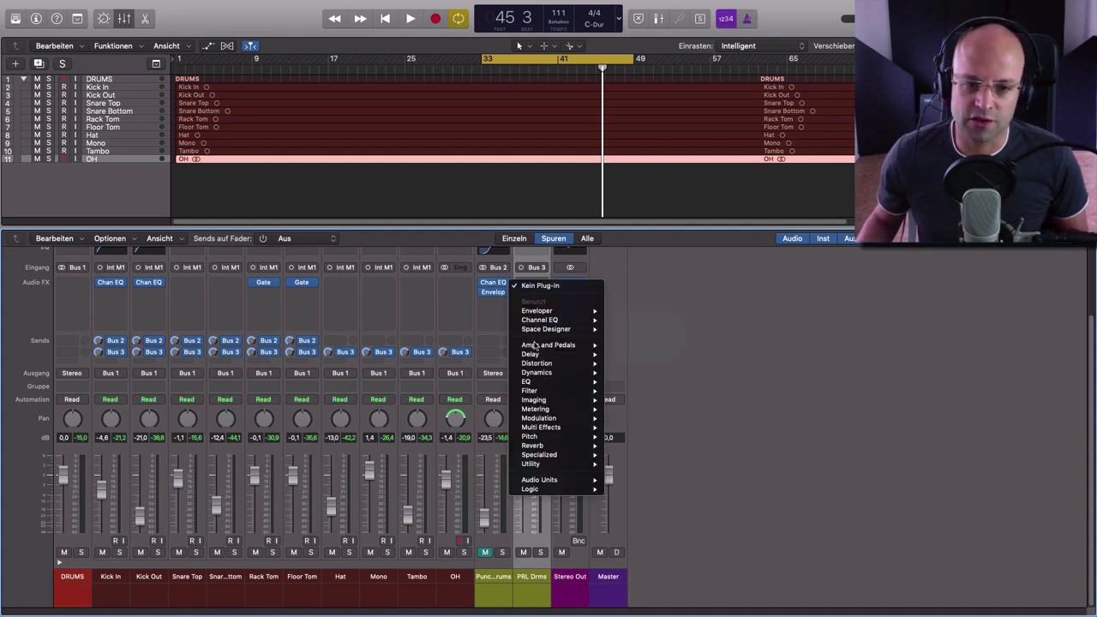
{"action": "mouse_move", "coordinate": [549, 372]}
{"action": "mouse_move", "coordinate": [696, 382]}
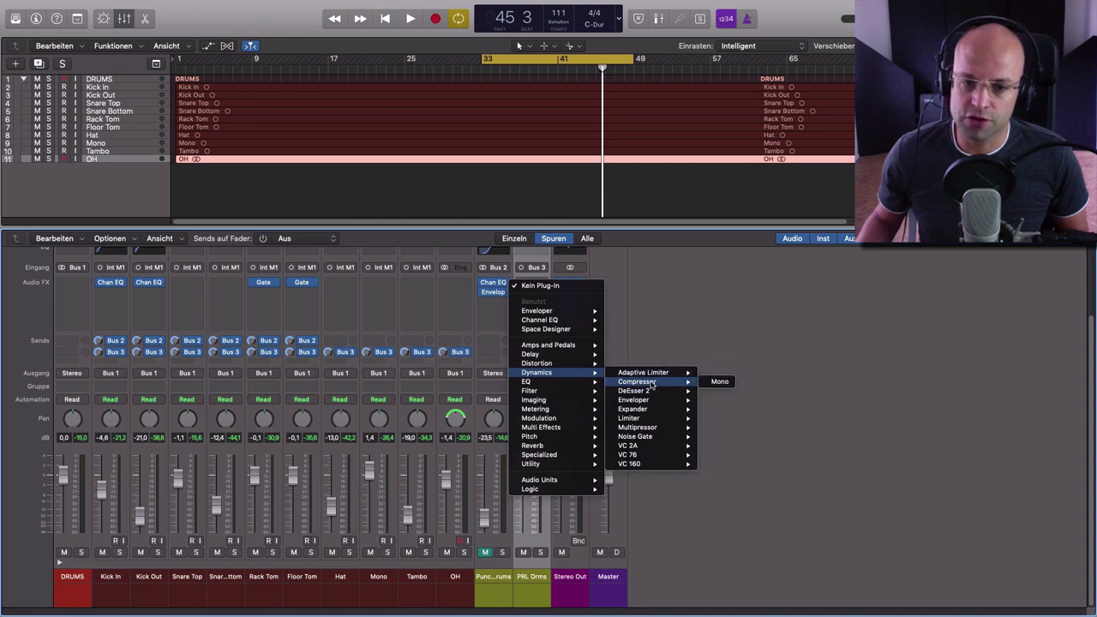
{"action": "left_click", "coordinate": [718, 382]}
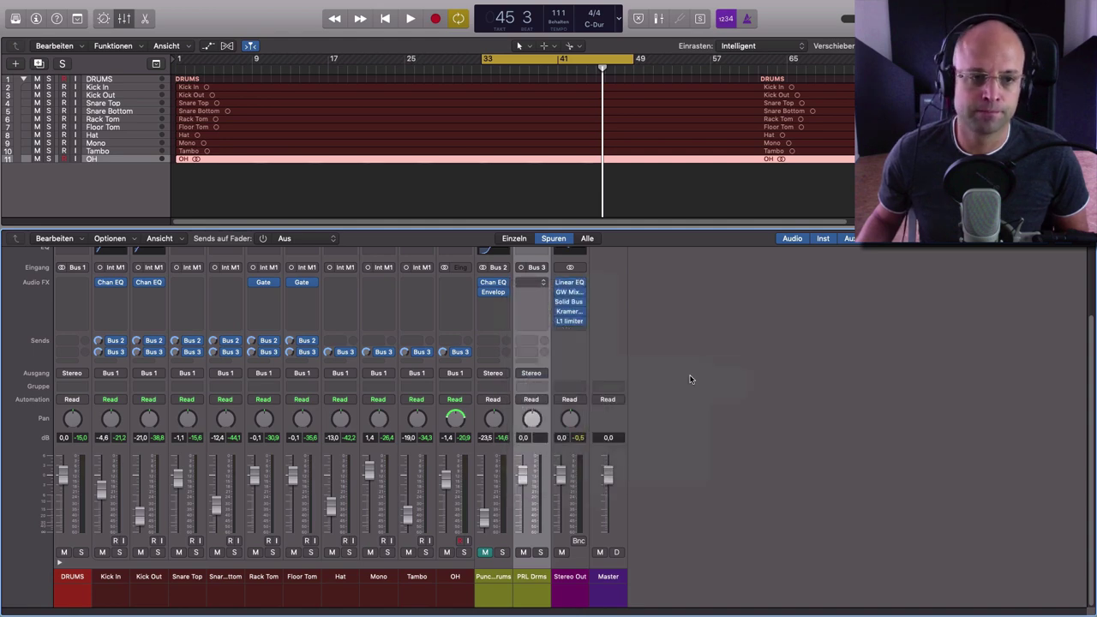
{"action": "left_click_drag", "start_coordinate": [258, 20], "coordinate": [593, 153]}
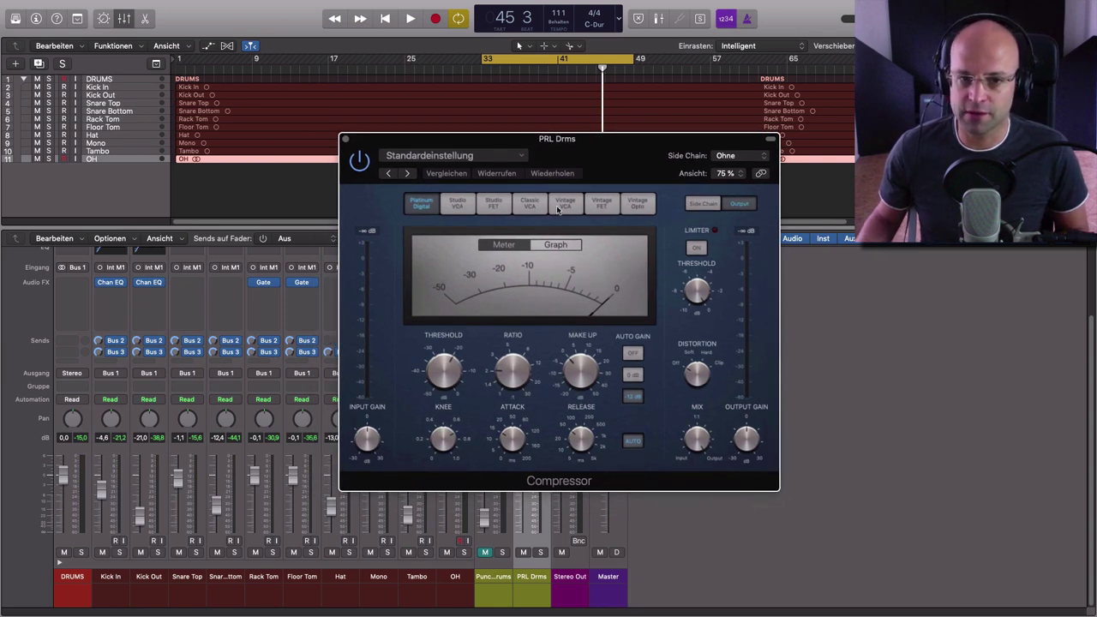
{"action": "left_click_drag", "start_coordinate": [656, 172], "coordinate": [665, 173]}
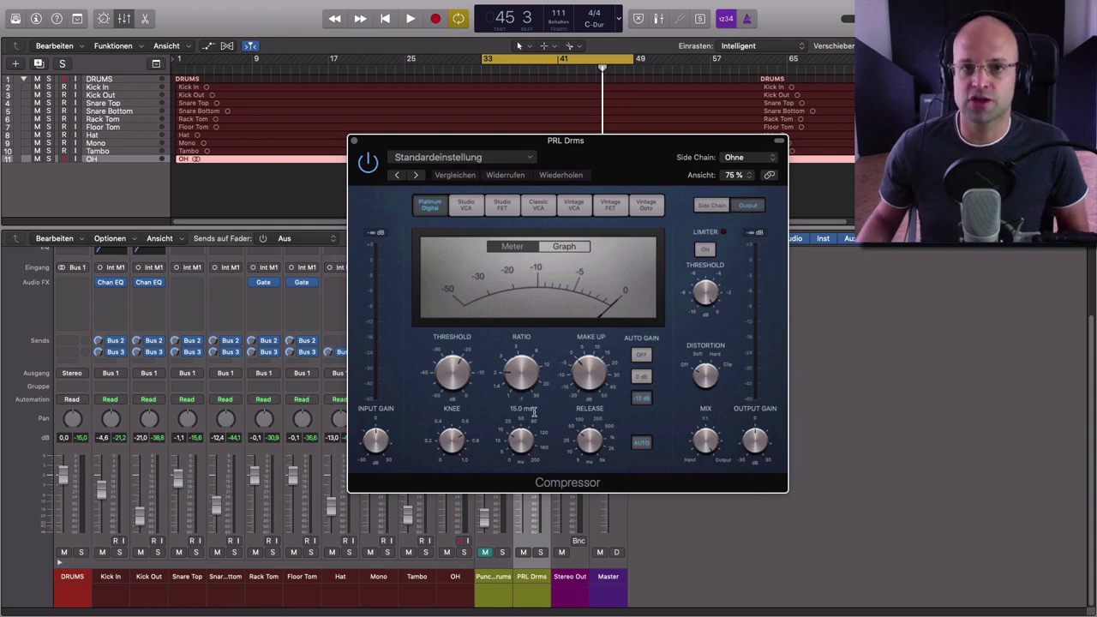
Step: Solo the PRL Drms channel and remove its mono Compressor
{"action": "left_click", "coordinate": [543, 553]}
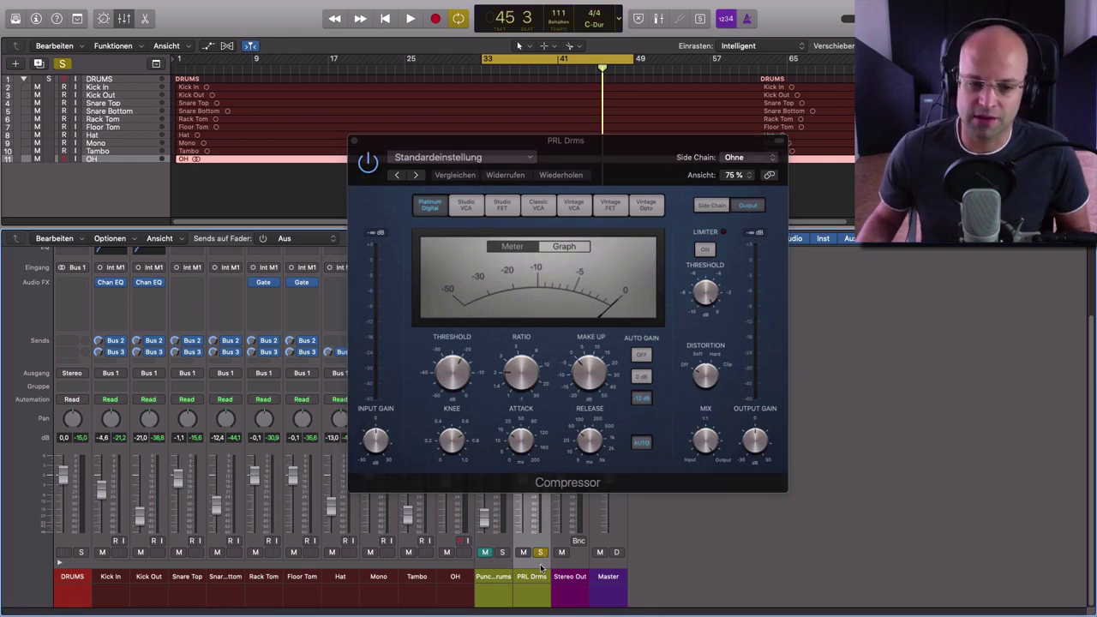
{"action": "left_click_drag", "start_coordinate": [563, 140], "coordinate": [148, 151]}
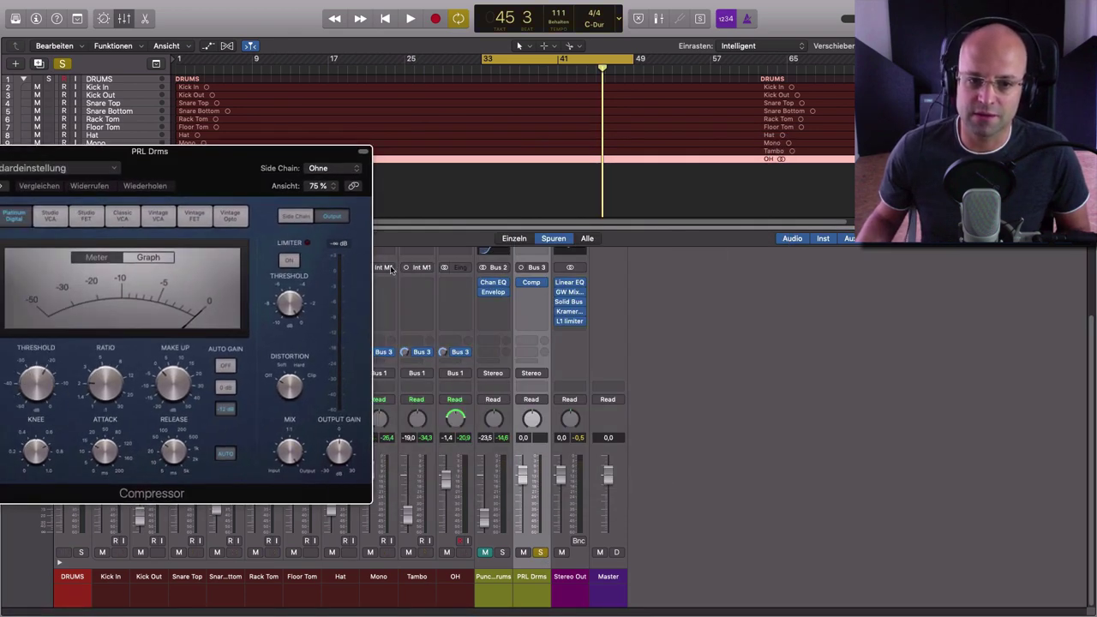
{"action": "left_click", "coordinate": [543, 287]}
{"action": "left_click", "coordinate": [566, 309]}
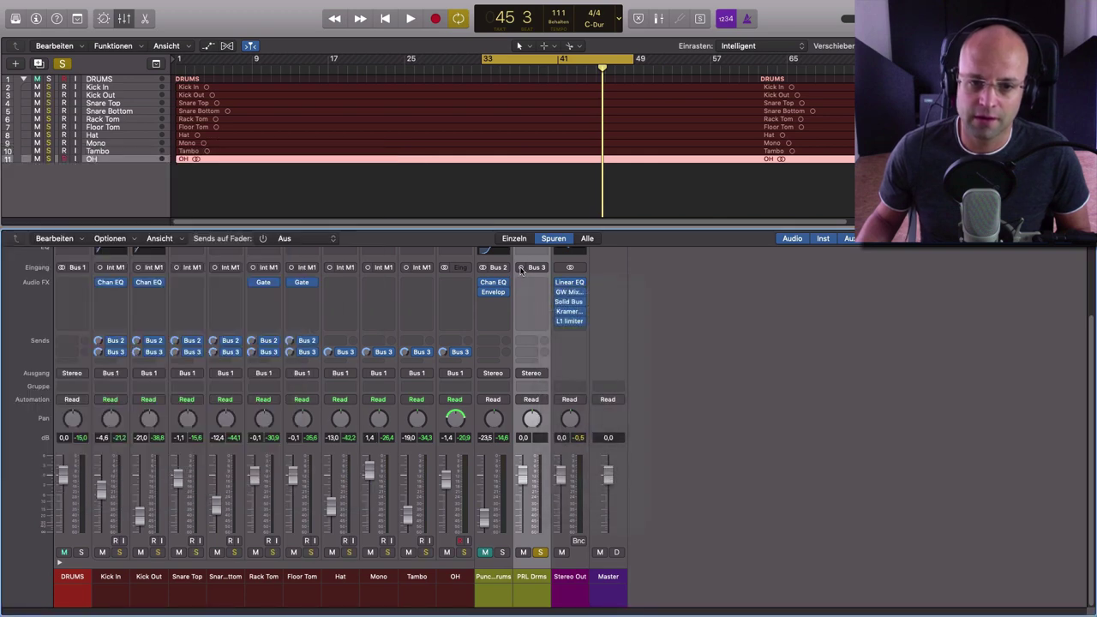
Step: Switch the PRL Drms input to stereo and insert a stereo Compressor on the channel
{"action": "left_click", "coordinate": [530, 284]}
{"action": "mouse_move", "coordinate": [556, 311]}
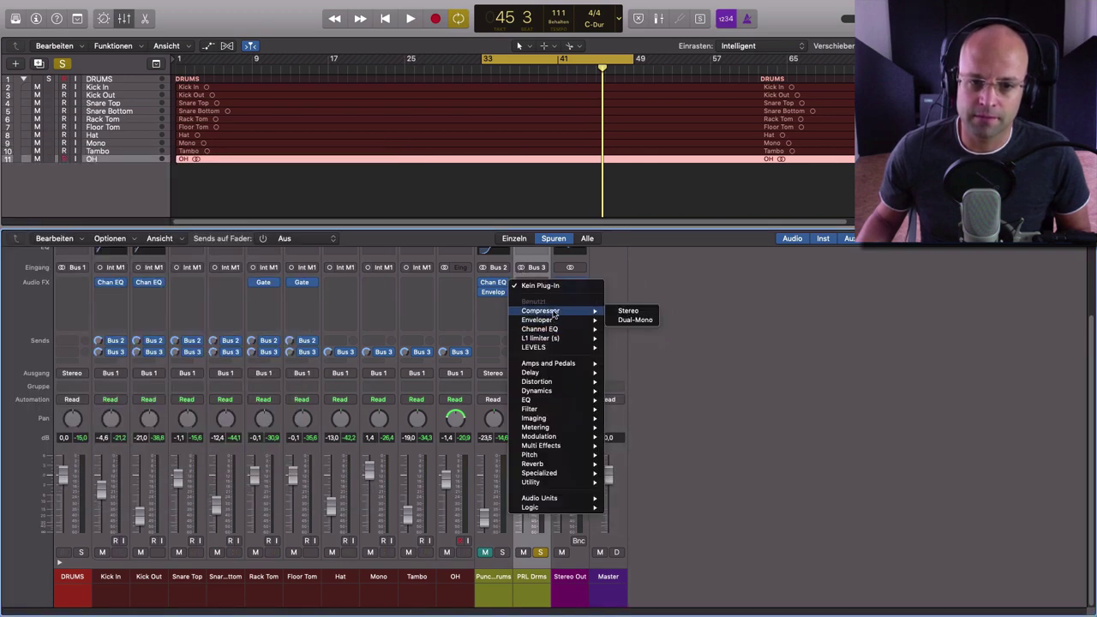
{"action": "left_click", "coordinate": [631, 311]}
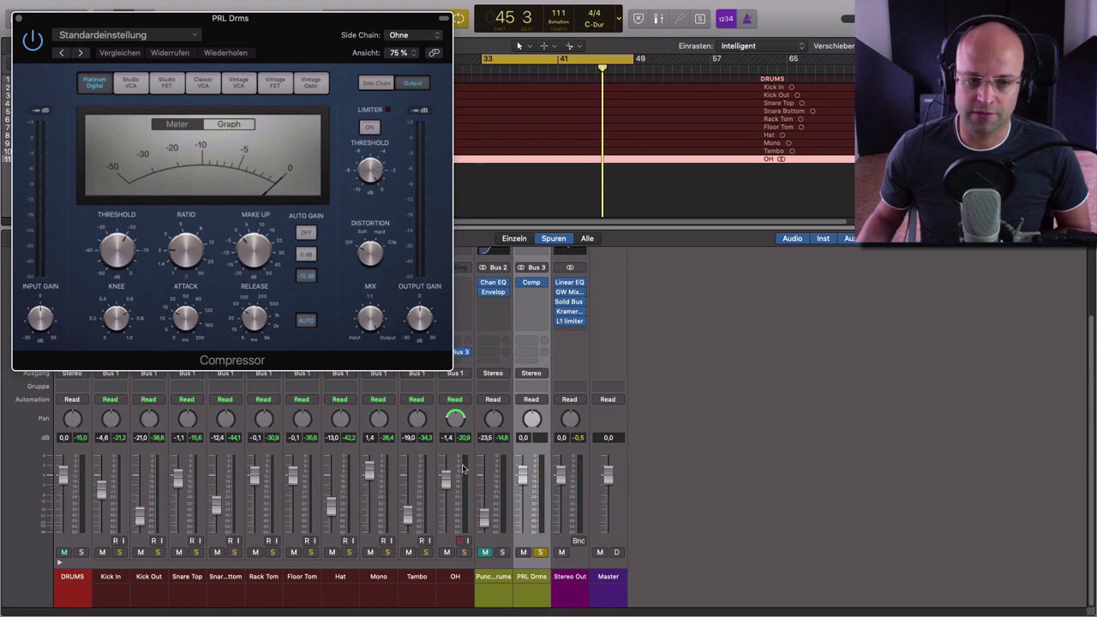
Step: Play the cycle region, move the Compressor window away from the track headers, and lower the PRL Drms fader to about -3 dB
{"action": "key", "text": "space"}
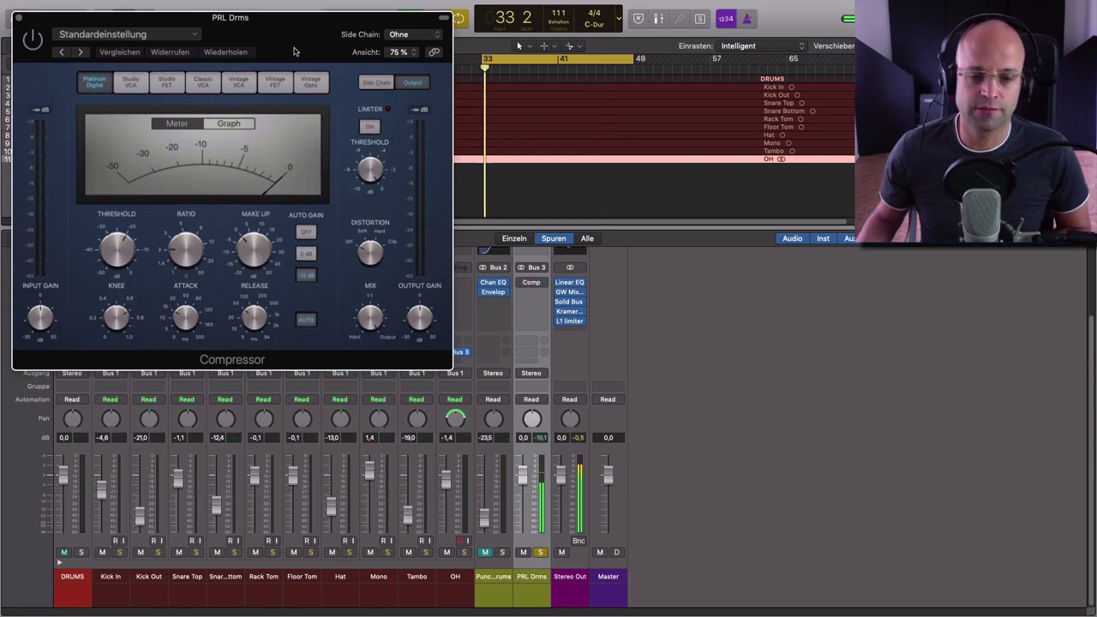
{"action": "left_click_drag", "start_coordinate": [181, 358], "coordinate": [617, 418]}
{"action": "left_click_drag", "start_coordinate": [730, 114], "coordinate": [596, 115]}
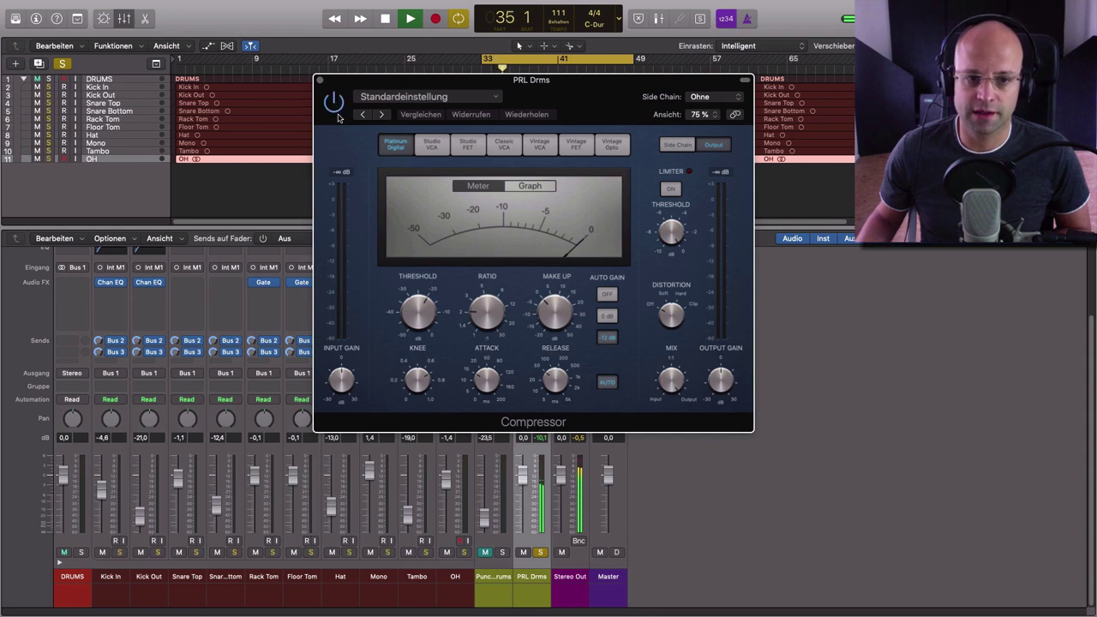
{"action": "mouse_move", "coordinate": [522, 475]}
{"action": "left_mouse_down"}
{"action": "mouse_move", "coordinate": [522, 523]}
{"action": "mouse_move", "coordinate": [523, 496]}
{"action": "left_mouse_up"}
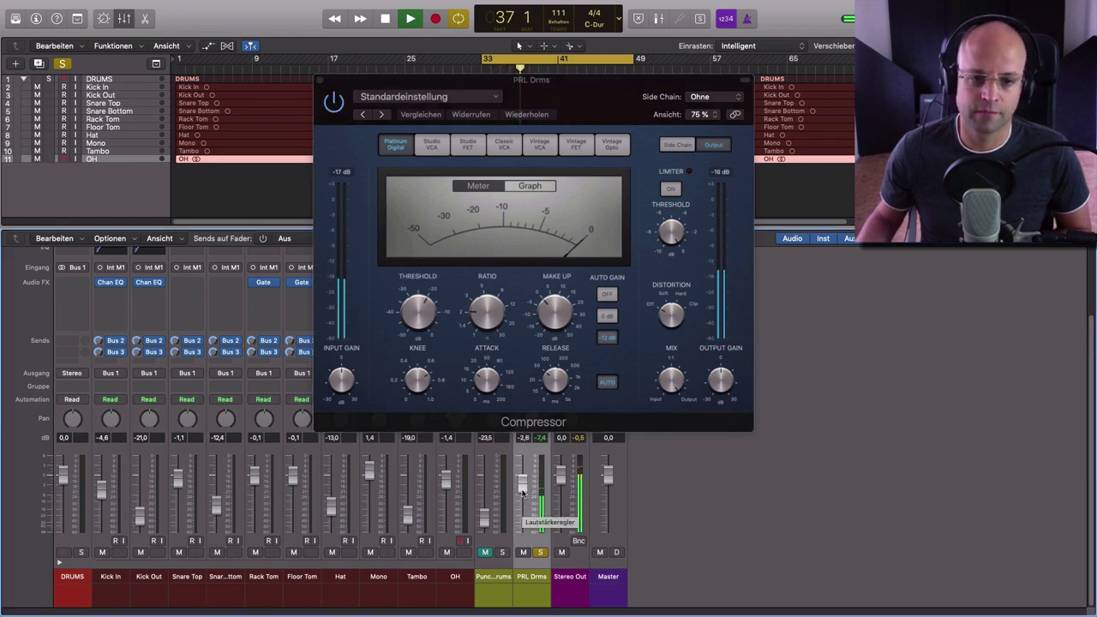
Step: Compress PRL Drms with a -42 dB threshold, higher ratio and 3 ms attack, trimming the output gain and lowering the fader to -10.8 dB
{"action": "left_click", "coordinate": [393, 308]}
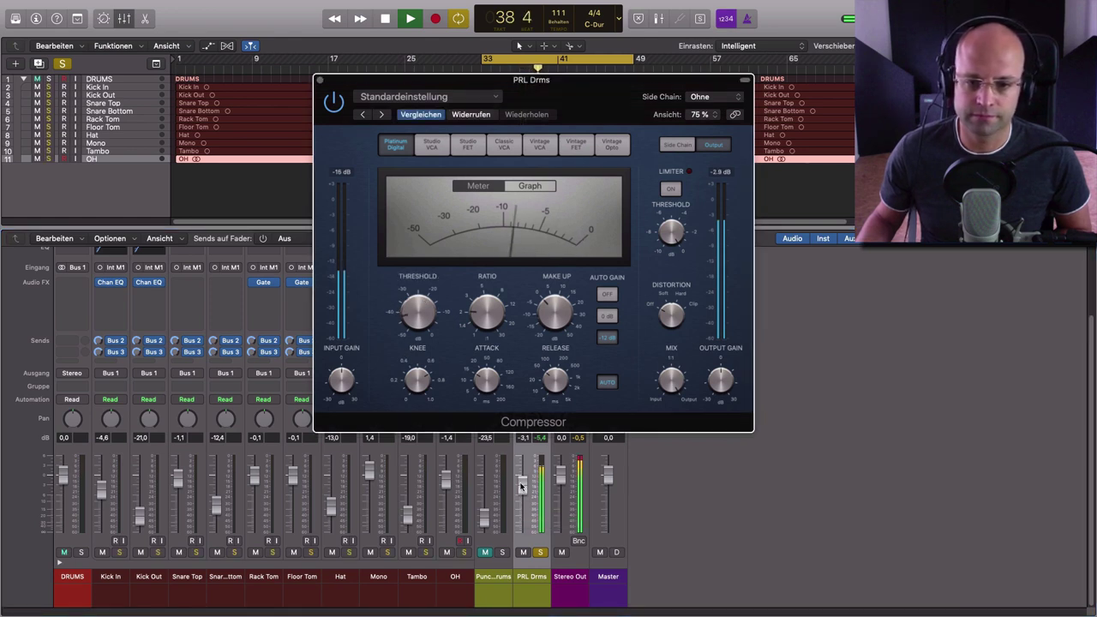
{"action": "left_click_drag", "start_coordinate": [522, 487], "coordinate": [517, 515]}
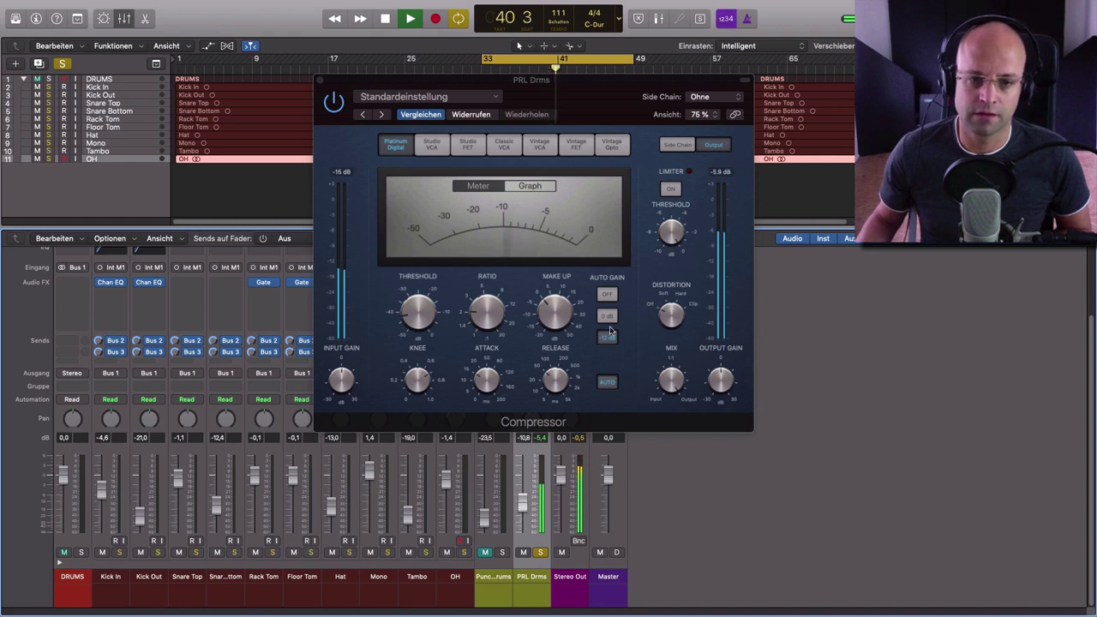
{"action": "left_click", "coordinate": [491, 314]}
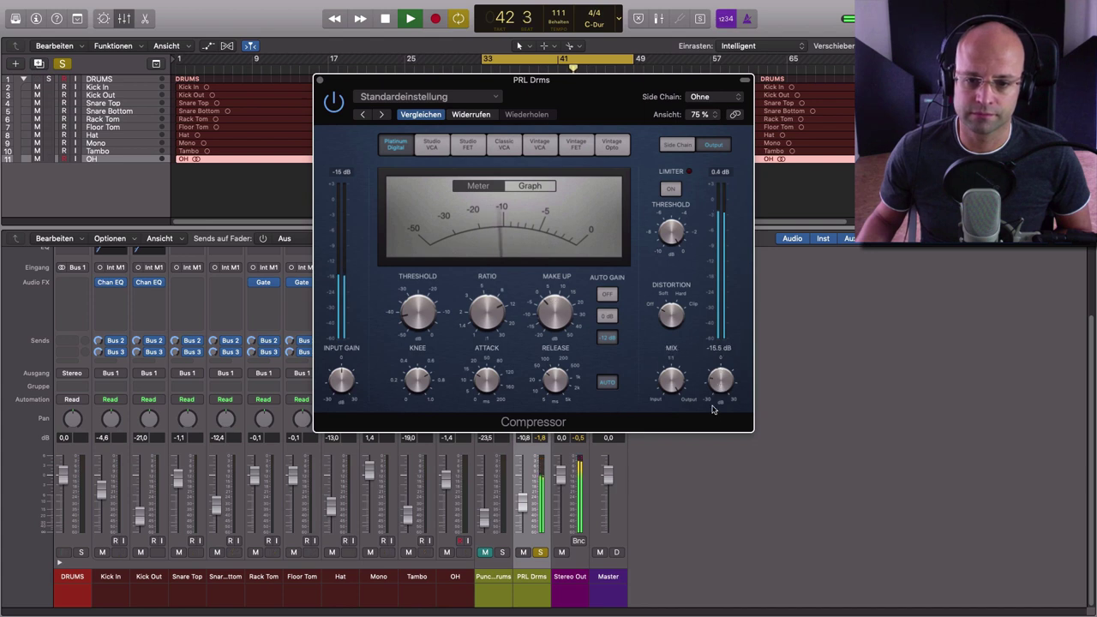
{"action": "left_click_drag", "start_coordinate": [712, 410], "coordinate": [708, 394]}
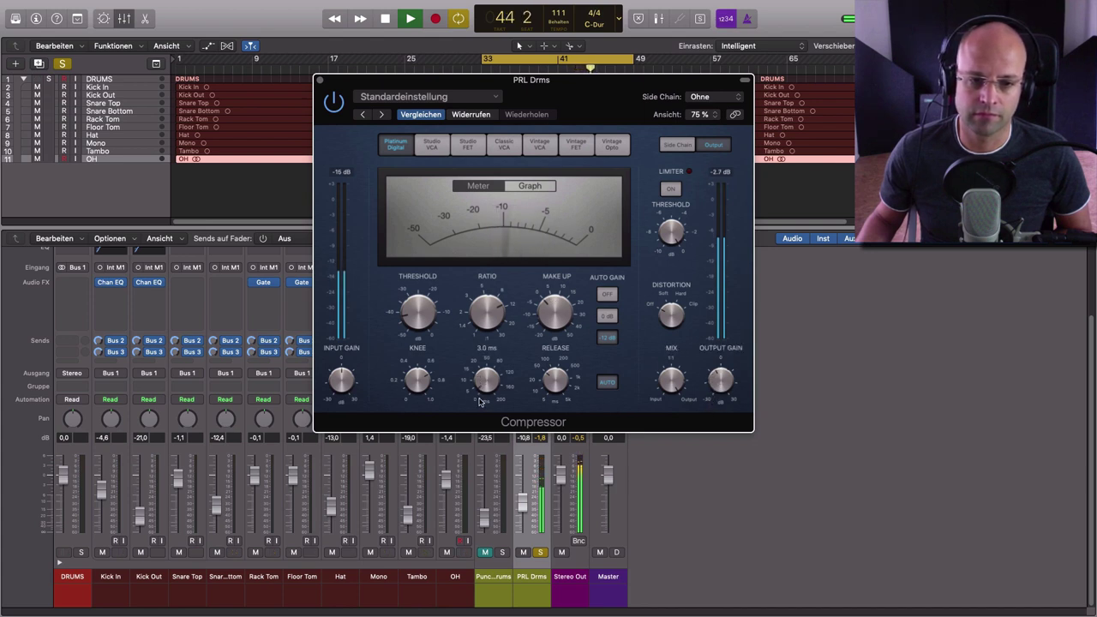
Step: Audition the Compressor's circuit types, including Vintage Opto and Classic VCA, and settle on Studio VCA
{"action": "left_click", "coordinate": [432, 146]}
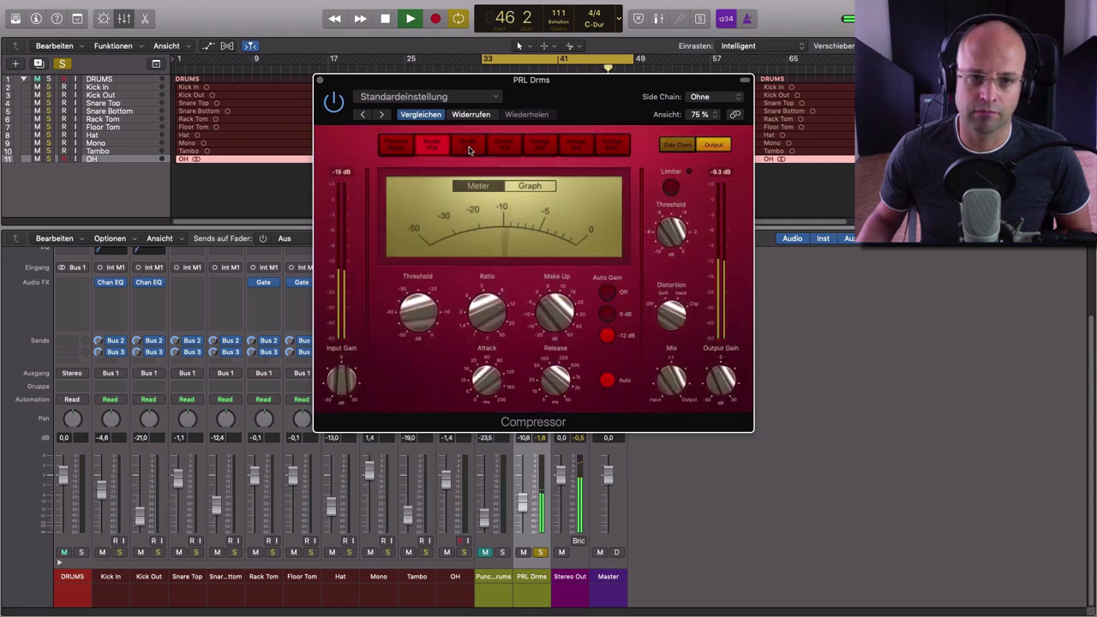
{"action": "left_click", "coordinate": [539, 146]}
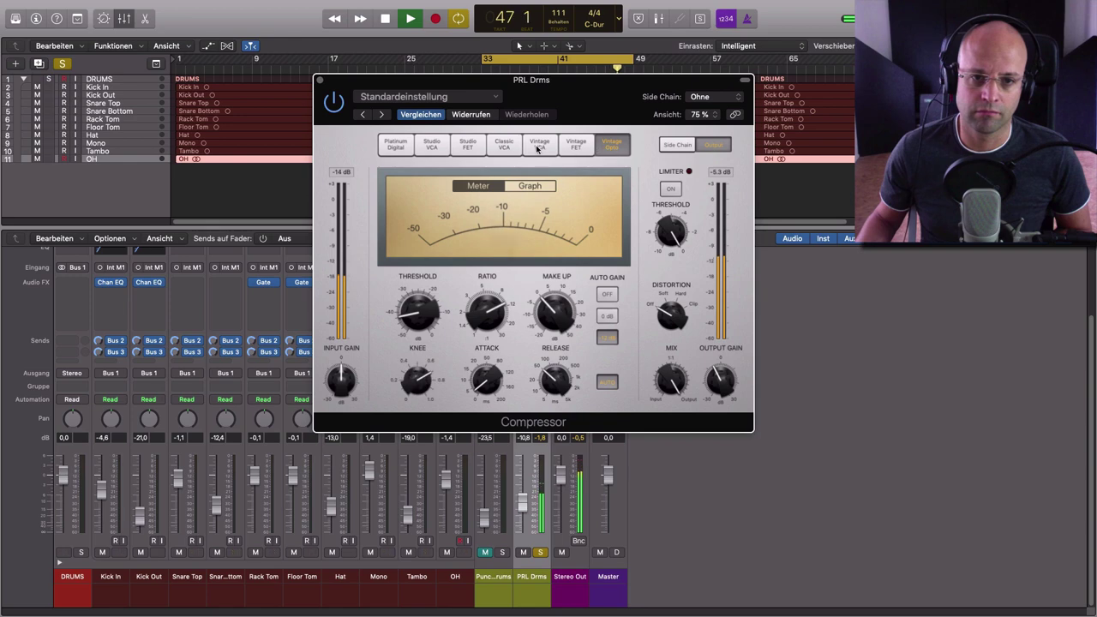
{"action": "left_click", "coordinate": [506, 146]}
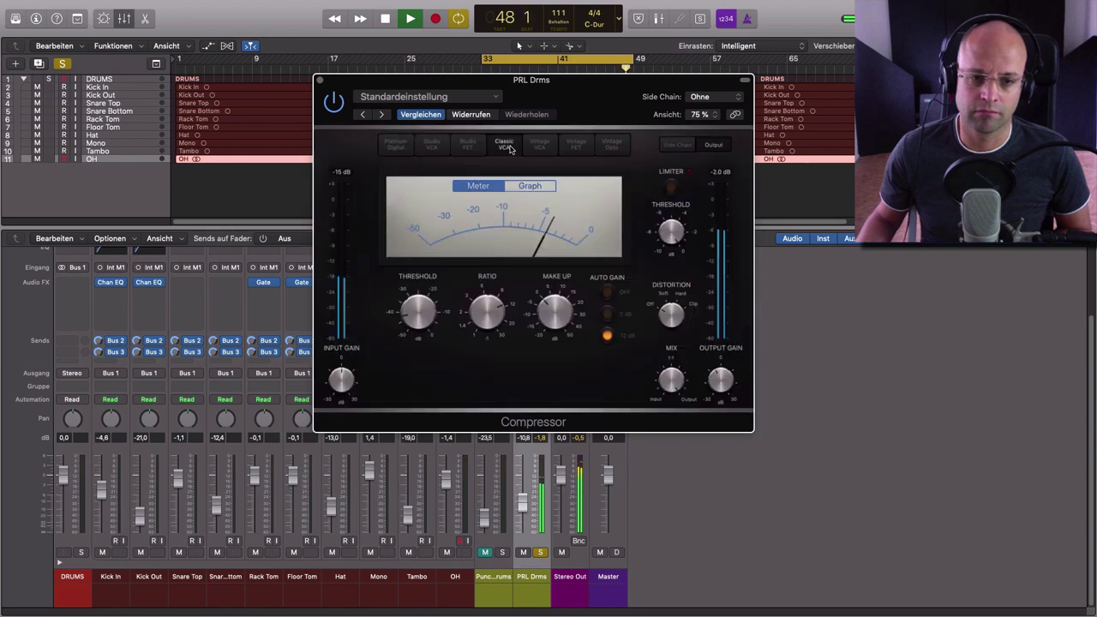
{"action": "left_click", "coordinate": [433, 146]}
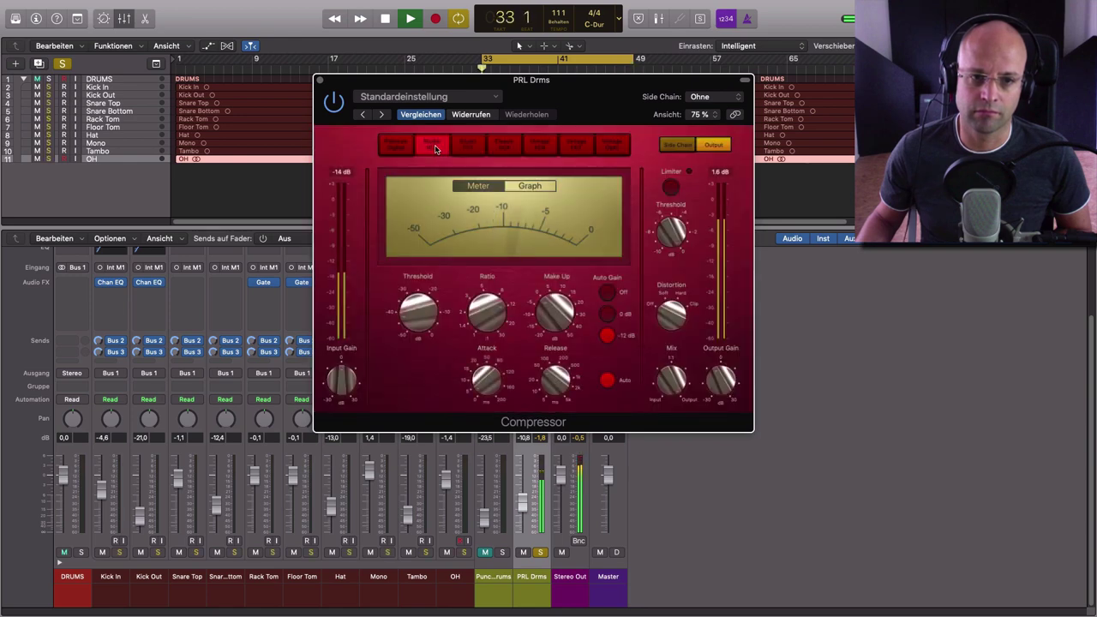
Step: Turn off the Compressor's auto gain and auto release with 6.5 dB make-up gain, and set the PRL Drms fader to -5.3 dB
{"action": "left_click_drag", "start_coordinate": [445, 81], "coordinate": [390, 80]}
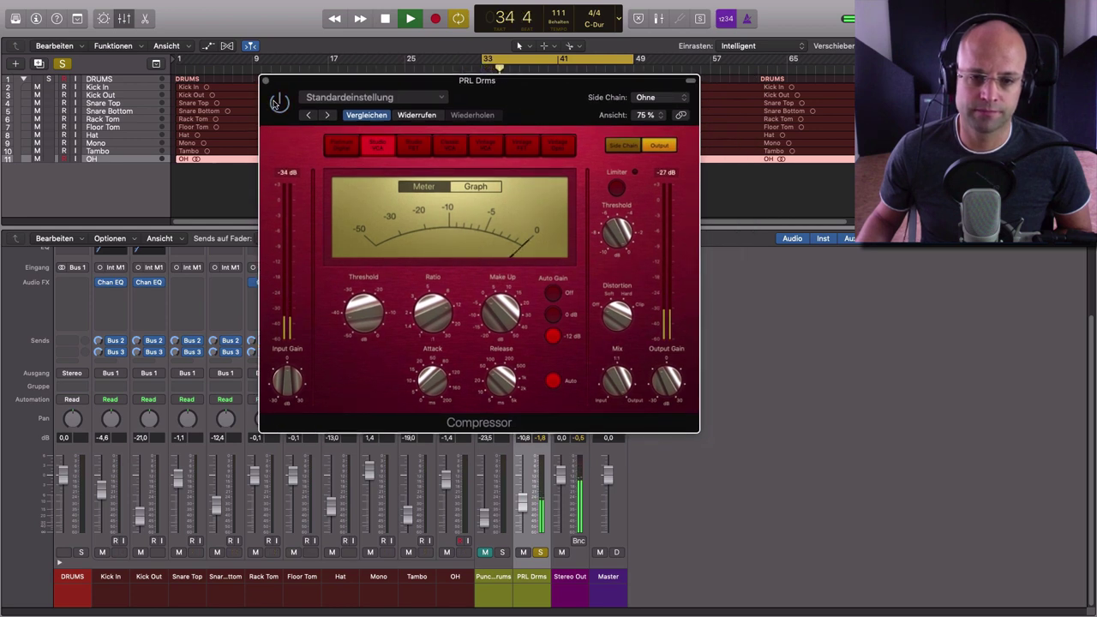
{"action": "left_click", "coordinate": [553, 293]}
{"action": "left_click", "coordinate": [553, 380]}
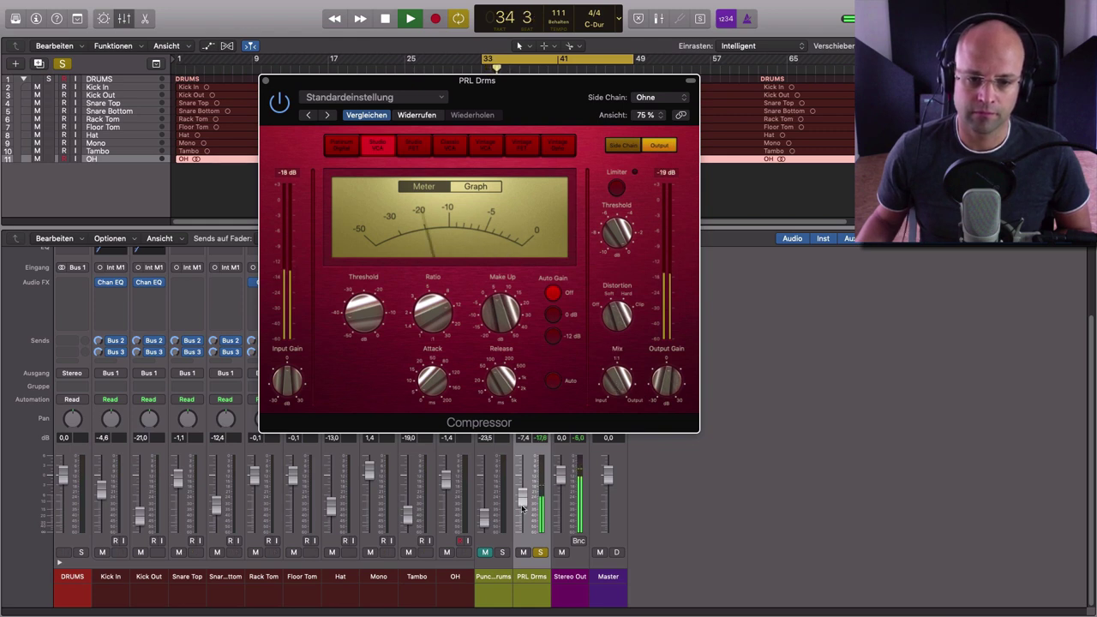
{"action": "left_click", "coordinate": [520, 503]}
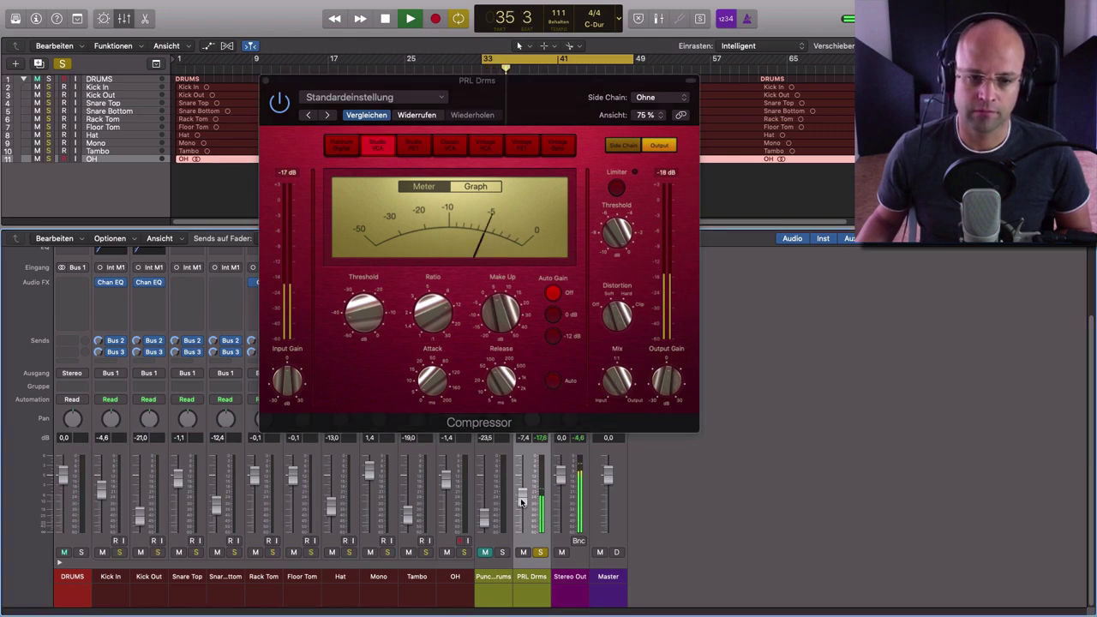
{"action": "left_click_drag", "start_coordinate": [521, 503], "coordinate": [525, 494]}
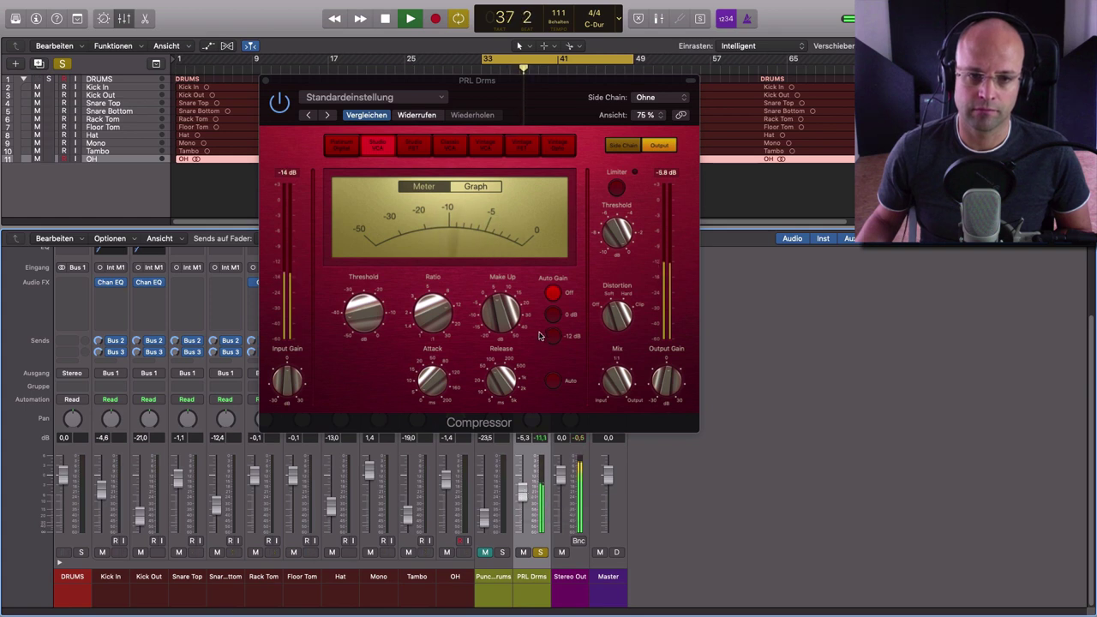
{"action": "key", "text": "space"}
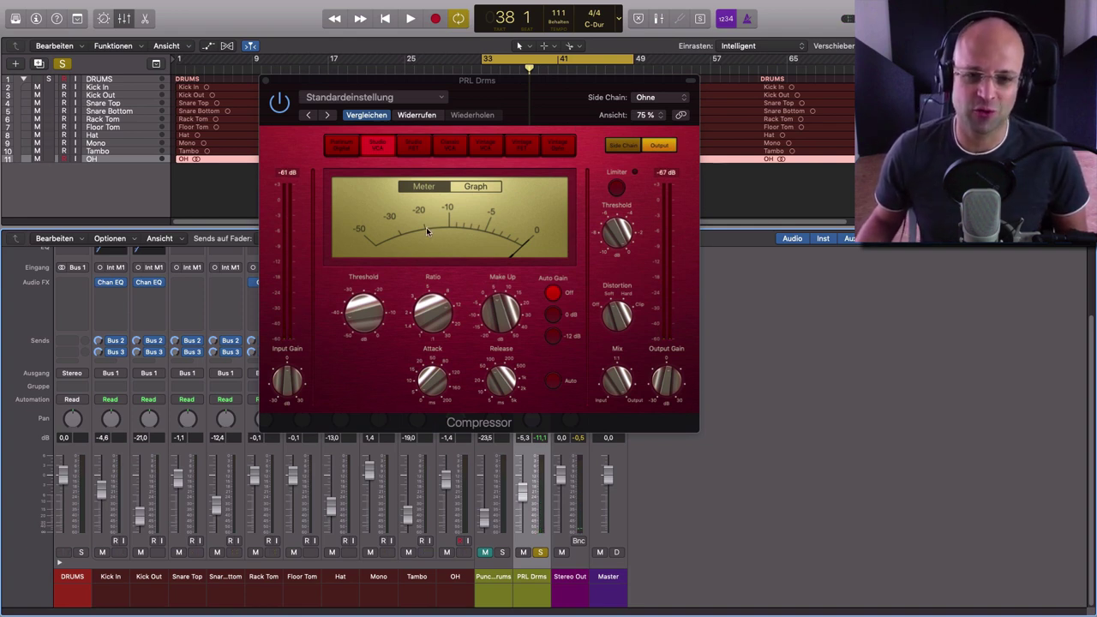
Step: Unsolo PRL Drms and, during playback, blend it under the full drums from silence up to -14.6 dB
{"action": "mouse_move", "coordinate": [356, 321]}
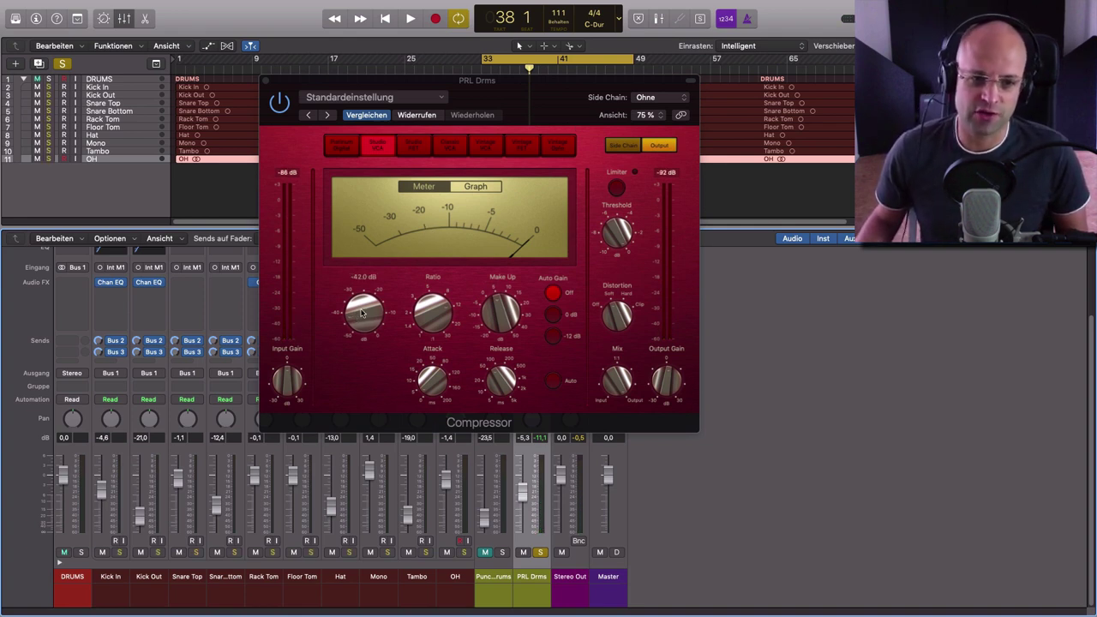
{"action": "mouse_move", "coordinate": [429, 318]}
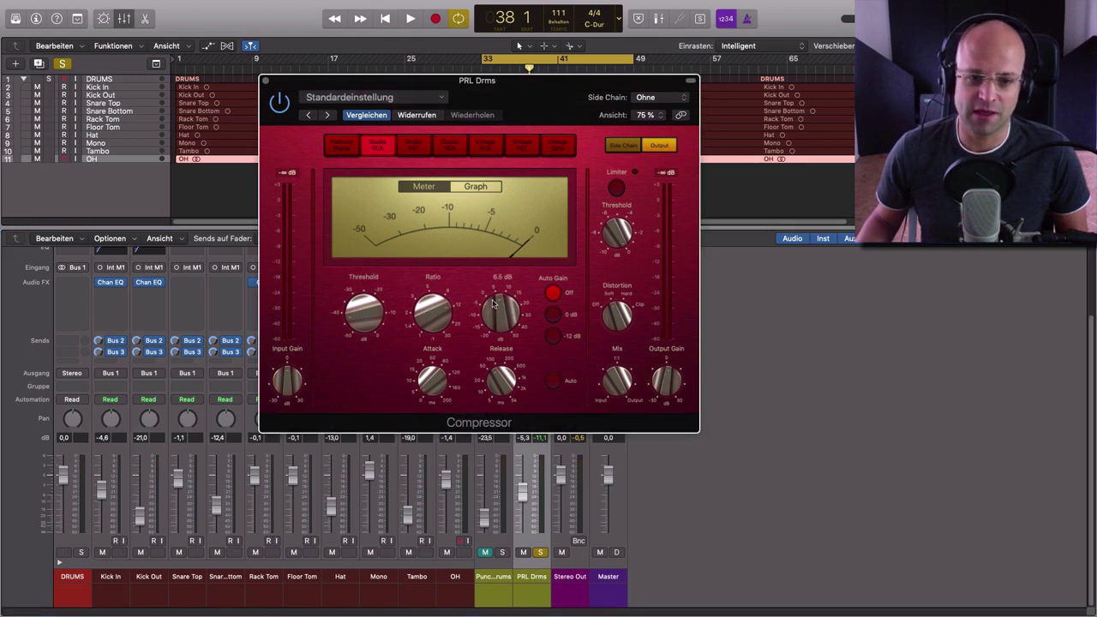
{"action": "mouse_move", "coordinate": [661, 384]}
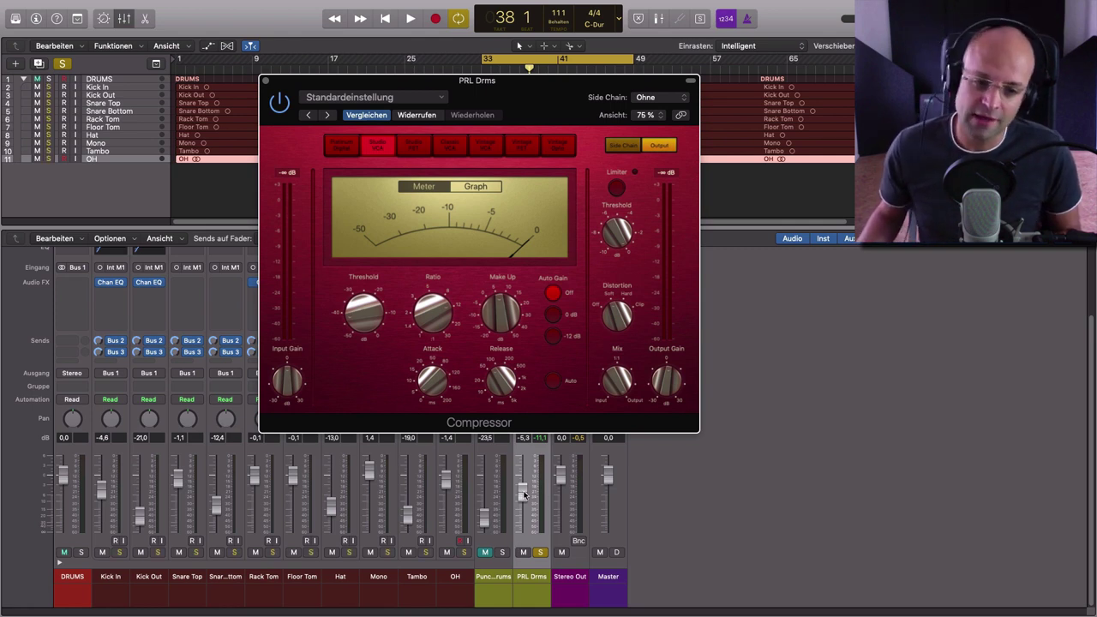
{"action": "left_click_drag", "start_coordinate": [525, 496], "coordinate": [523, 533]}
{"action": "left_click", "coordinate": [541, 552]}
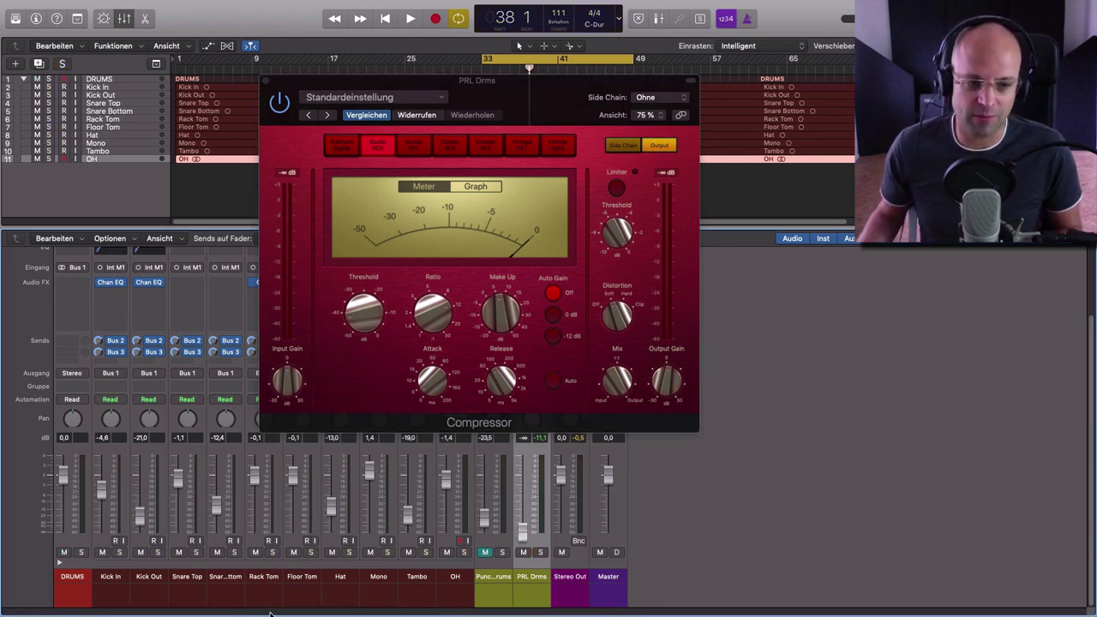
{"action": "key", "text": "space"}
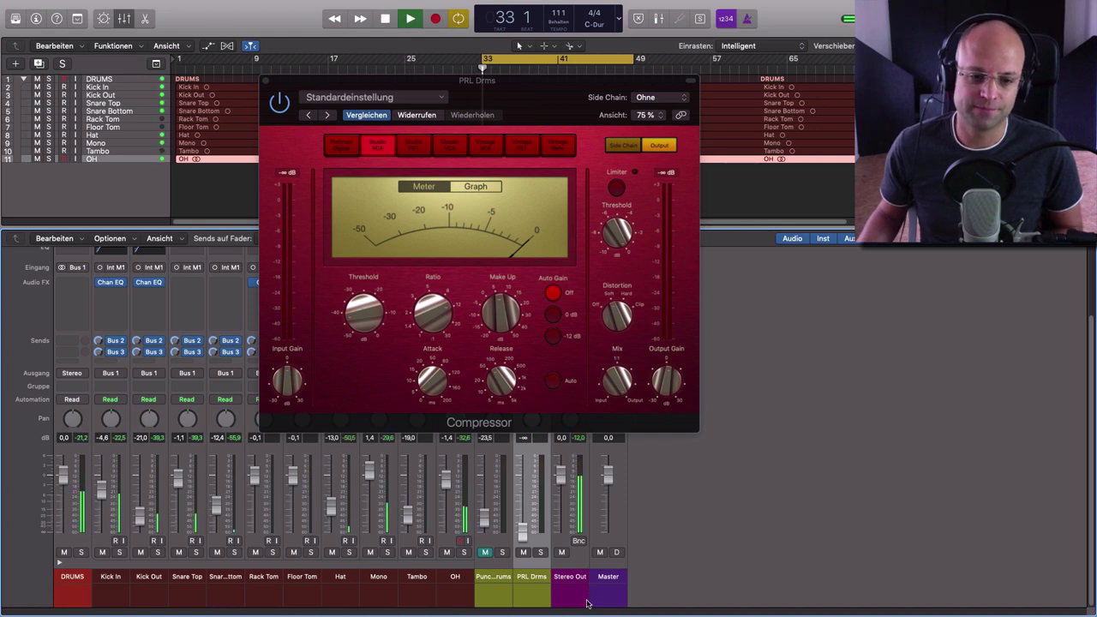
{"action": "left_click_drag", "start_coordinate": [523, 533], "coordinate": [522, 507]}
Step: Compare the drums with PRL Drms muted and unmuted while setting the Compressor's output gain to -5 dB
{"action": "left_click", "coordinate": [524, 553]}
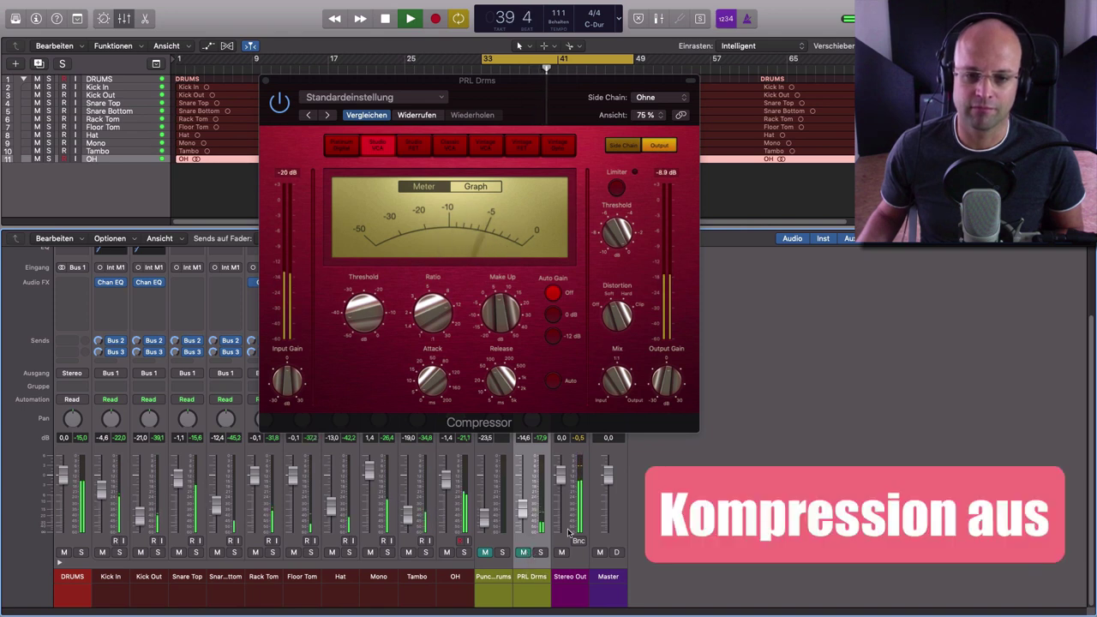
{"action": "left_click", "coordinate": [662, 395]}
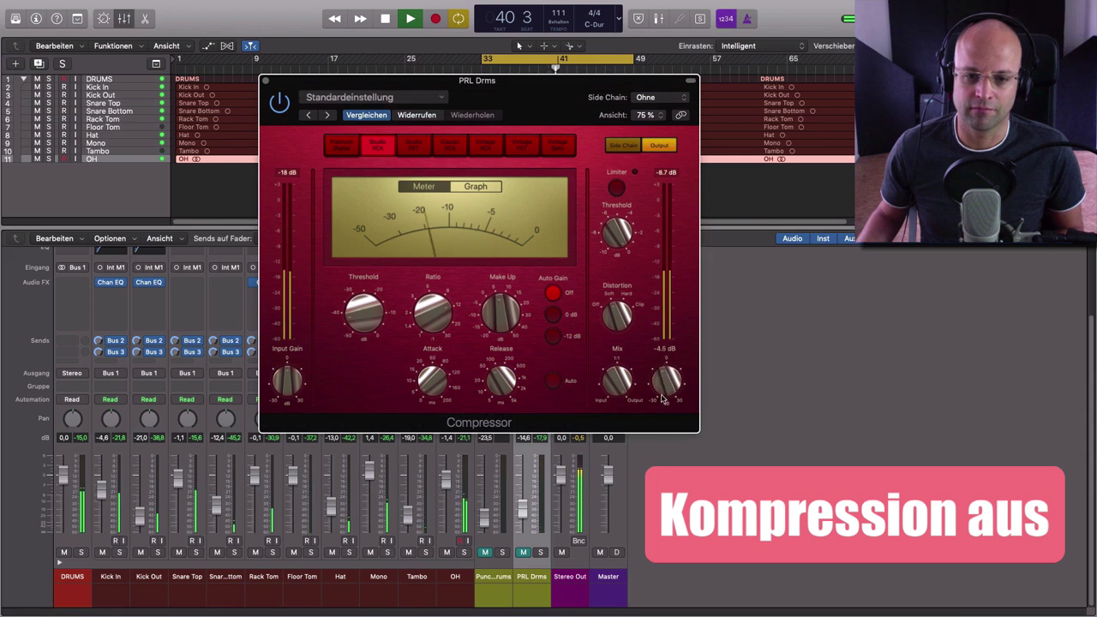
{"action": "left_click", "coordinate": [524, 553]}
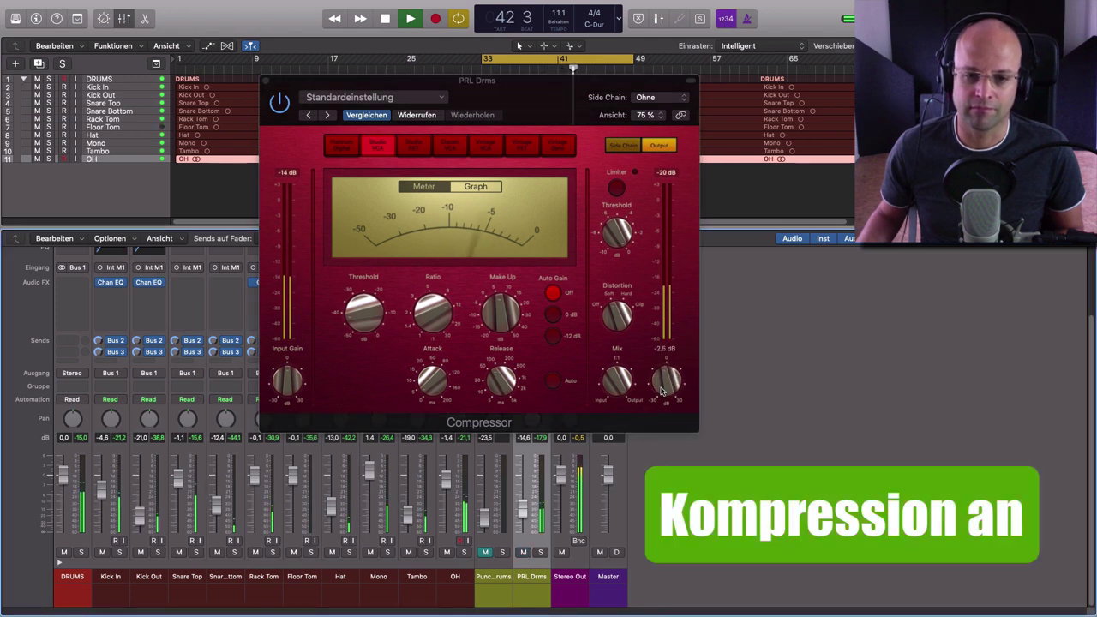
{"action": "left_click_drag", "start_coordinate": [665, 388], "coordinate": [661, 395]}
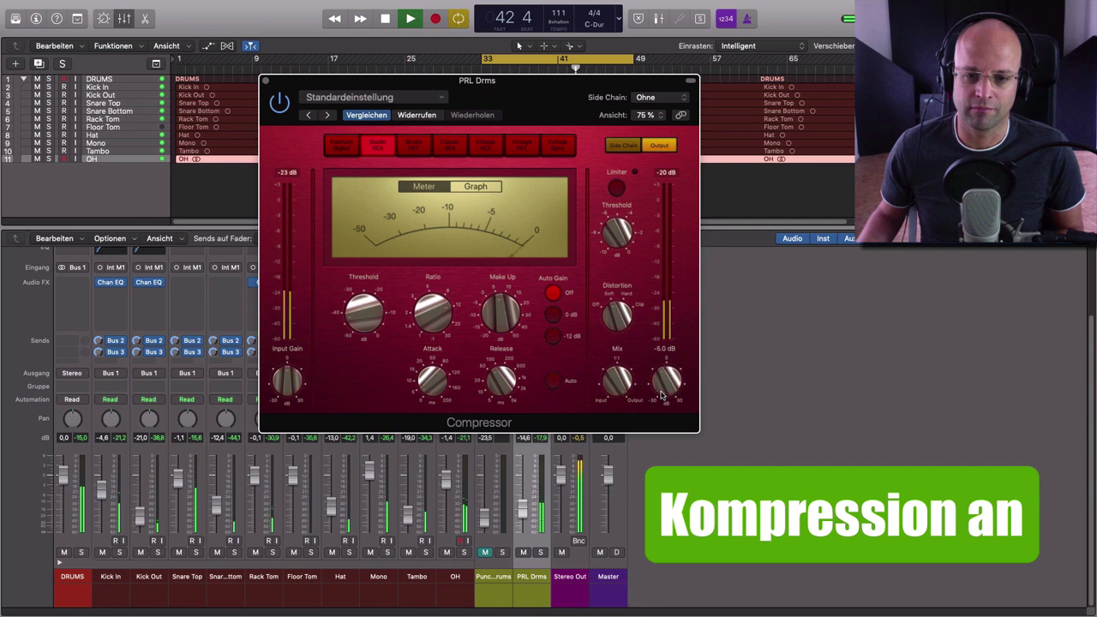
Step: Mute and unmute PRL Drms once more for comparison, raise its fader to -12.2 dB and stop playback
{"action": "left_click", "coordinate": [524, 553]}
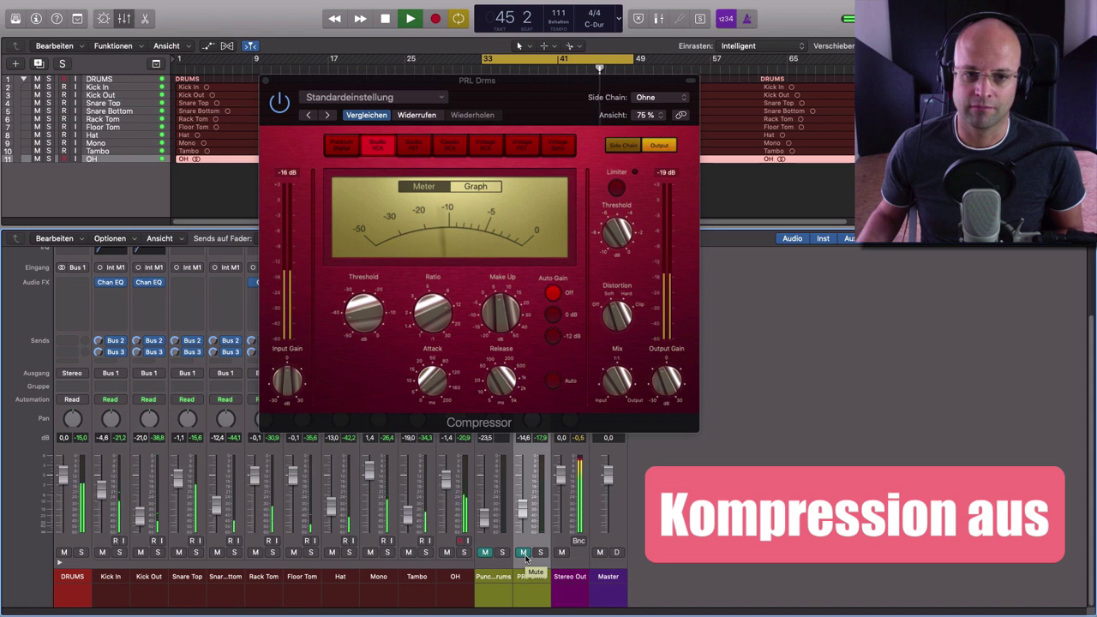
{"action": "left_click", "coordinate": [524, 553]}
{"action": "mouse_move", "coordinate": [666, 379]}
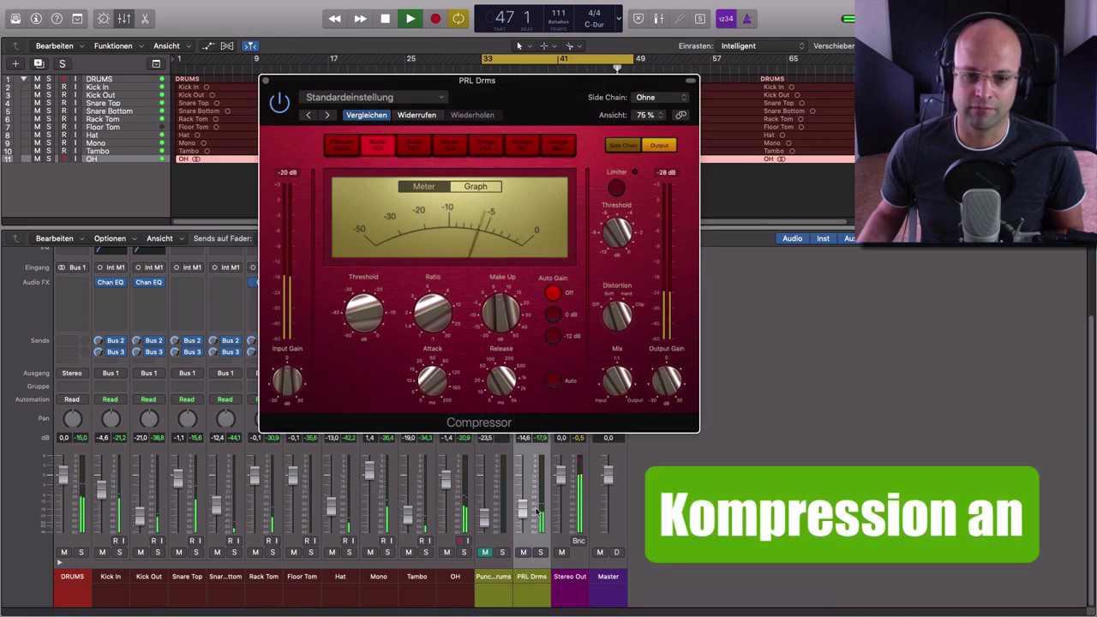
{"action": "left_click_drag", "start_coordinate": [522, 511], "coordinate": [524, 503]}
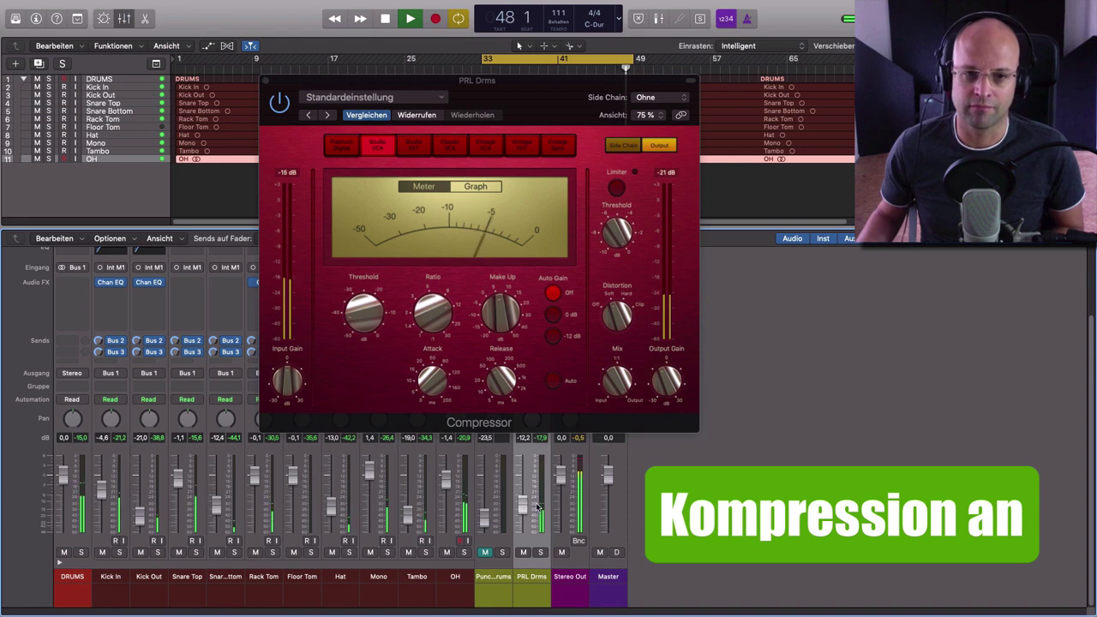
{"action": "key", "text": "space"}
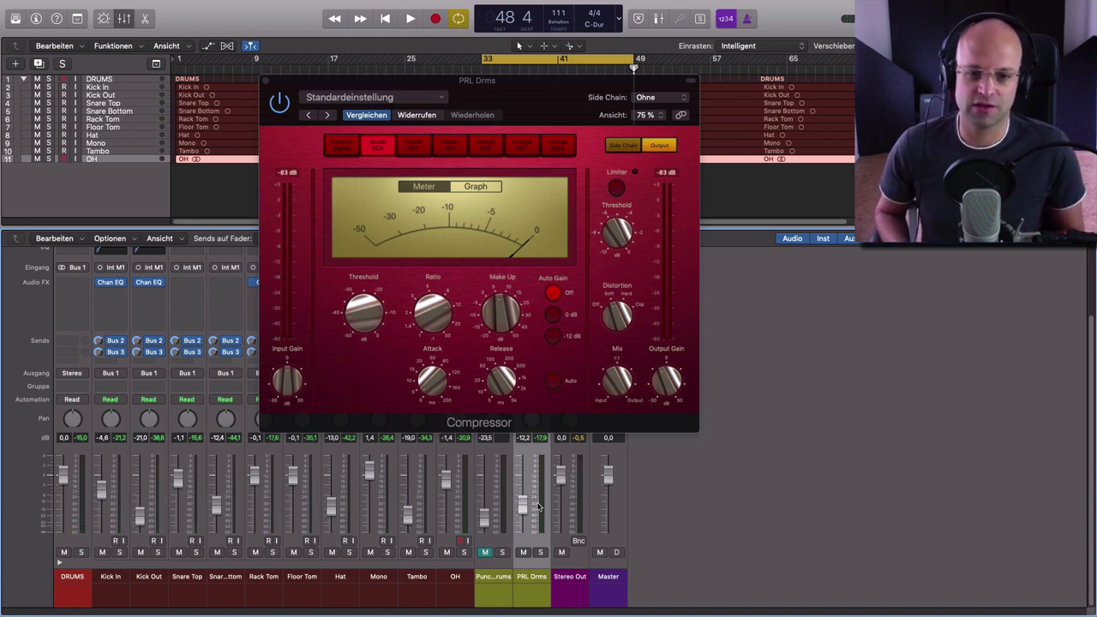
Step: Reduce the Compressor's mix to 64.5 % to blend in uncompressed signal
{"action": "mouse_move", "coordinate": [624, 395]}
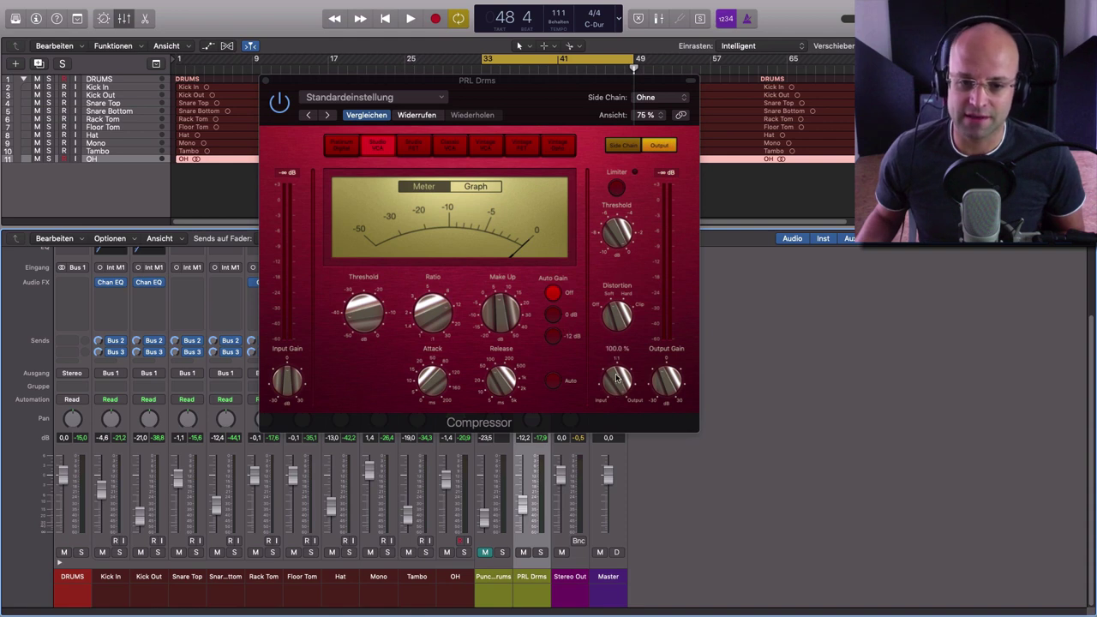
{"action": "left_click_drag", "start_coordinate": [617, 377], "coordinate": [623, 465]}
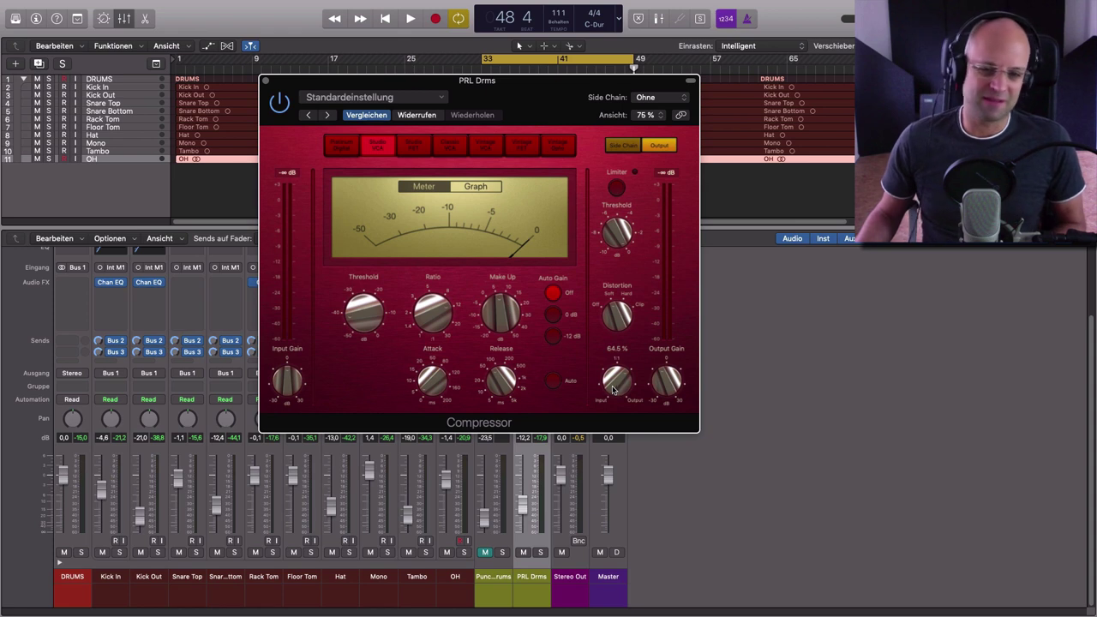
{"action": "mouse_move", "coordinate": [619, 380]}
{"action": "left_mouse_down"}
{"action": "mouse_move", "coordinate": [607, 395]}
{"action": "mouse_move", "coordinate": [618, 378]}
{"action": "left_mouse_up"}
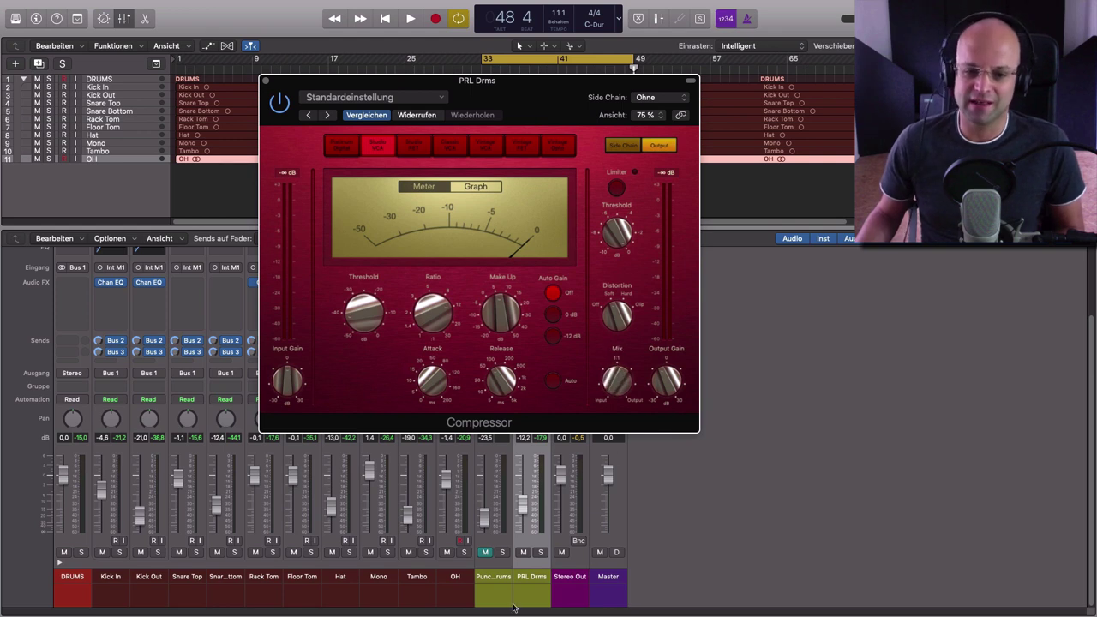
Step: Select the PRL Drms channel and close its Compressor window to uncover the whole mixer
{"action": "left_click", "coordinate": [533, 579]}
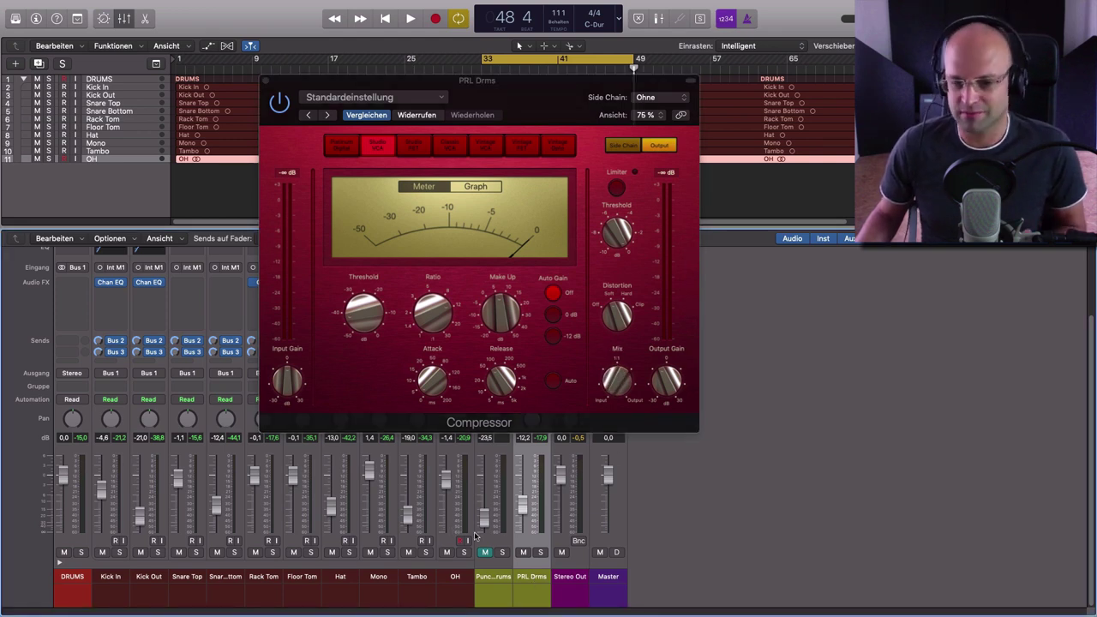
{"action": "left_click_drag", "start_coordinate": [547, 105], "coordinate": [588, 114]}
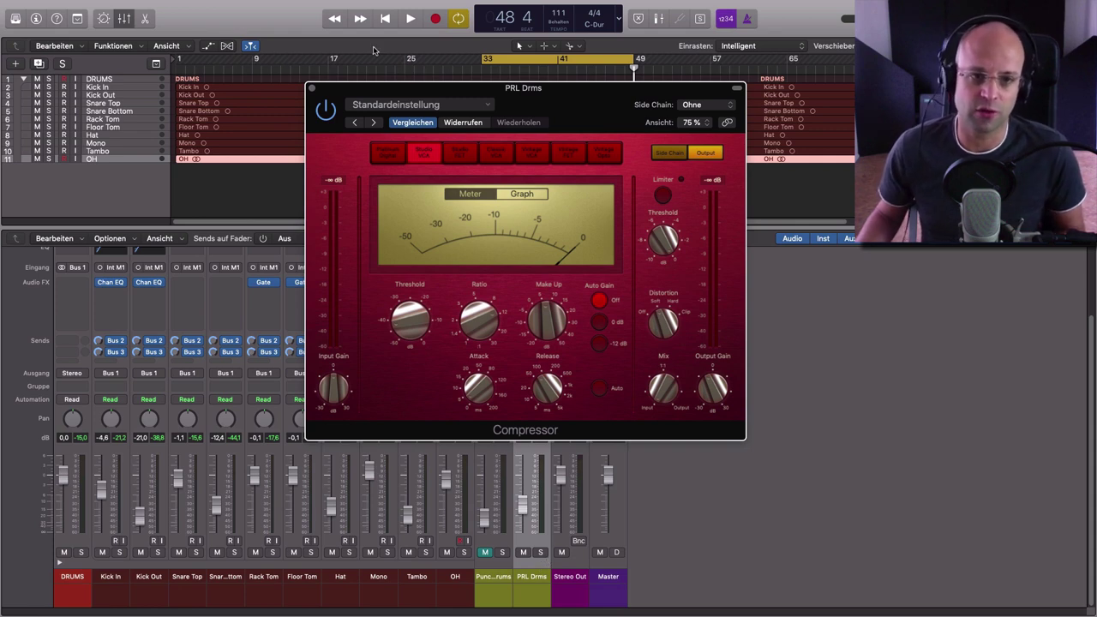
{"action": "left_click", "coordinate": [313, 89]}
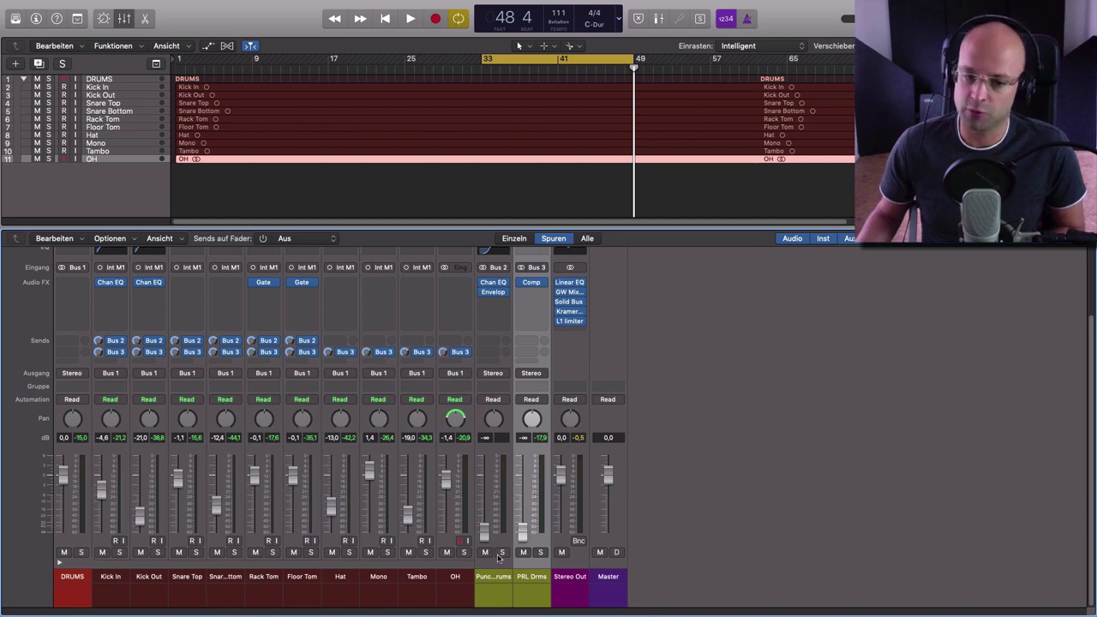
Step: Blend Punch Drums at -23.5 dB and PRL Drms at -14.2 dB during playback, mute both buses and stop
{"action": "key", "text": "space"}
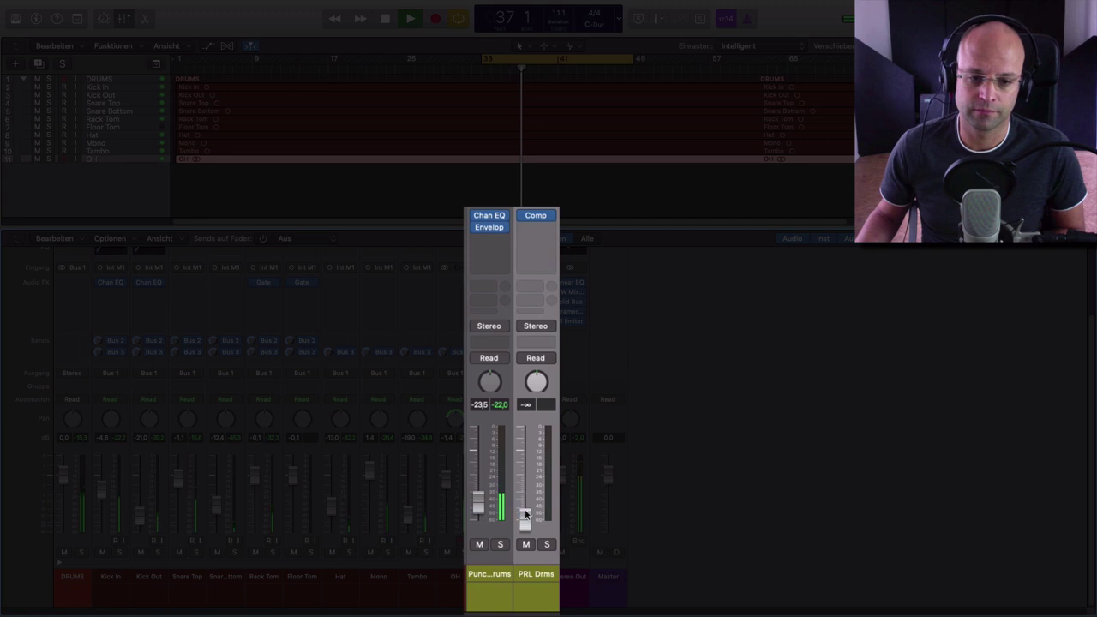
{"action": "left_click_drag", "start_coordinate": [526, 514], "coordinate": [526, 491]}
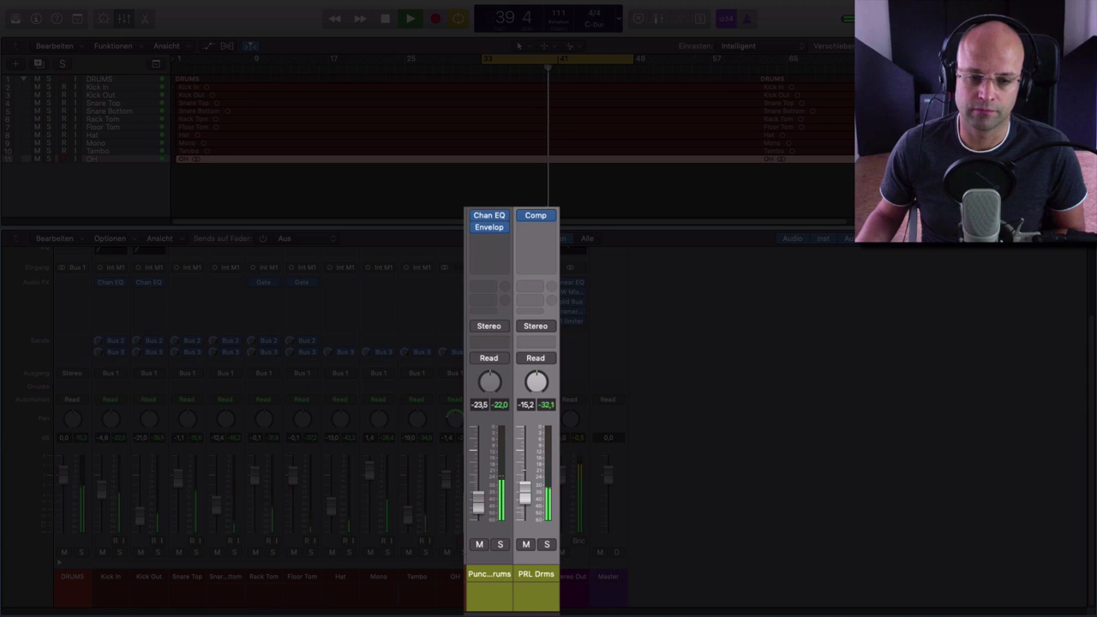
{"action": "left_click", "coordinate": [480, 545]}
{"action": "left_click", "coordinate": [523, 545]}
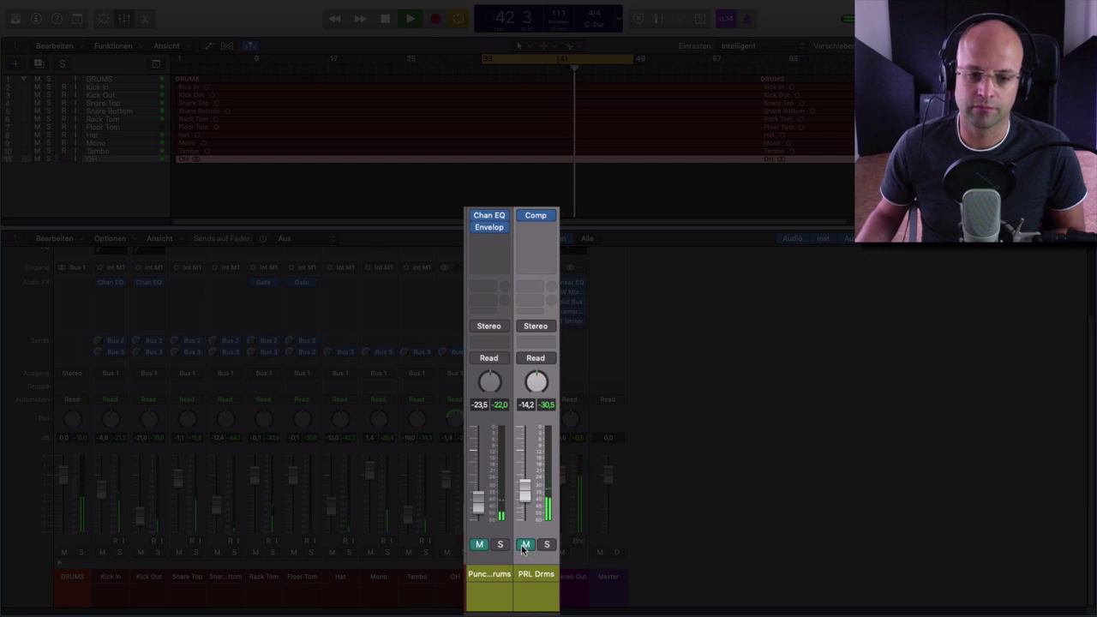
{"action": "key", "text": "space"}
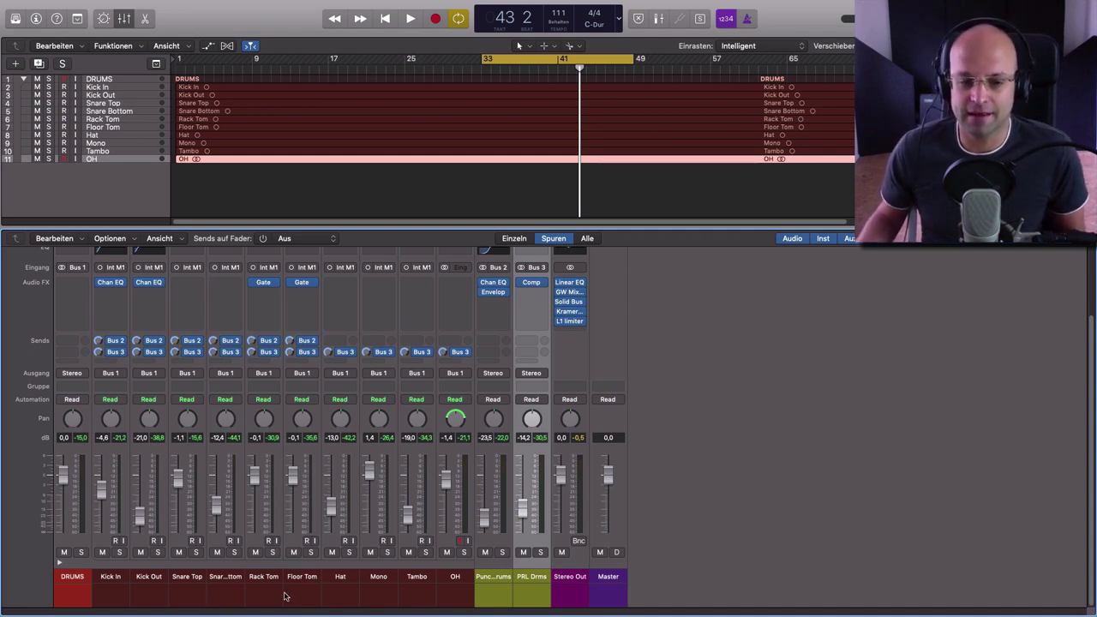
Step: Select the Mono room mic channel, show the inspector and raise the channel's fader to 3.1 dB
{"action": "left_click", "coordinate": [379, 577]}
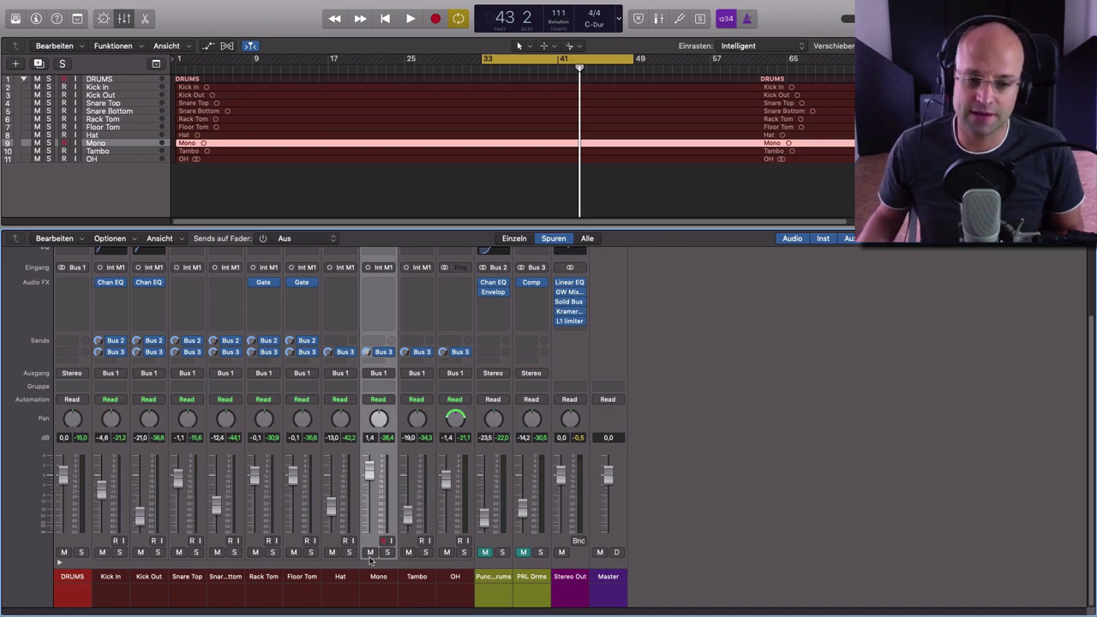
{"action": "key", "text": "i"}
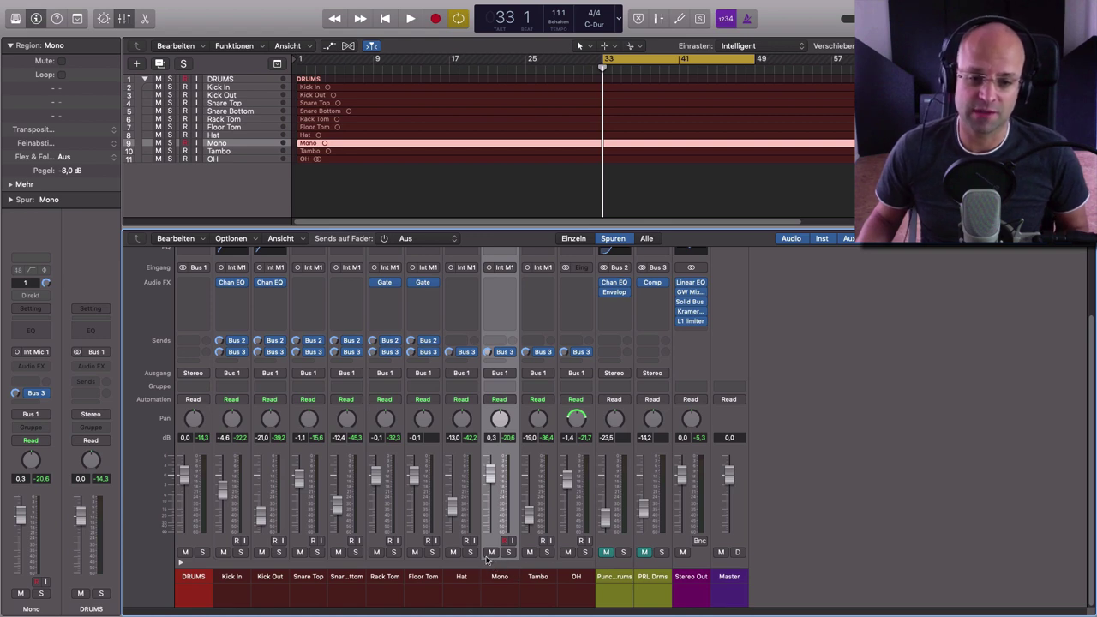
{"action": "left_click_drag", "start_coordinate": [487, 484], "coordinate": [488, 473]}
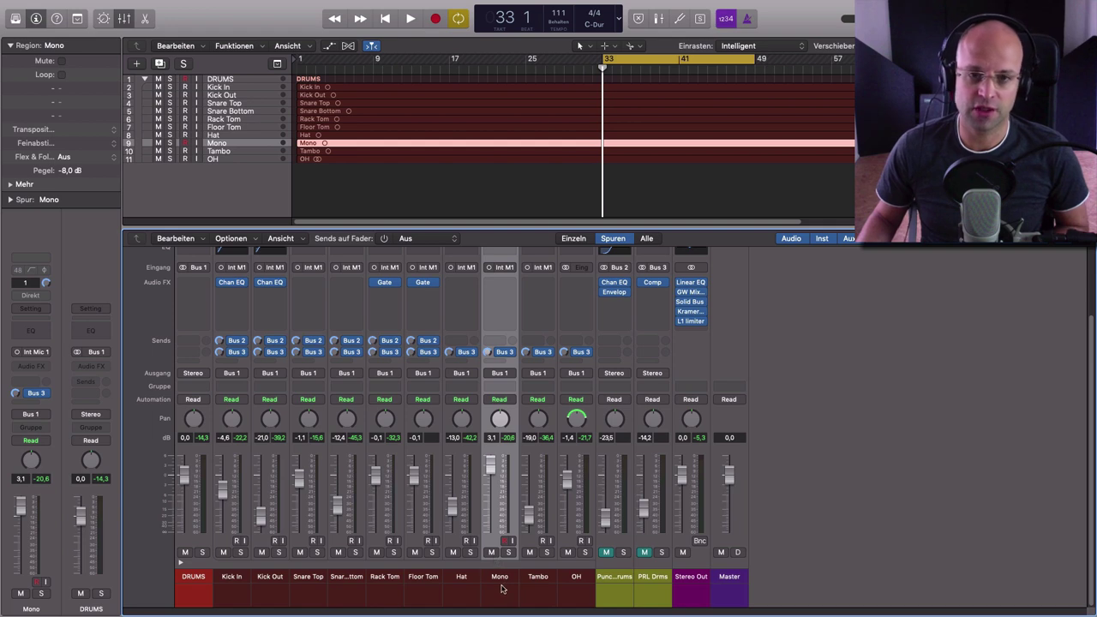
Step: Compare the drums with the Mono channel muted and unmuted, leave it muted and lower its fader to 0.7 dB
{"action": "key", "text": "space"}
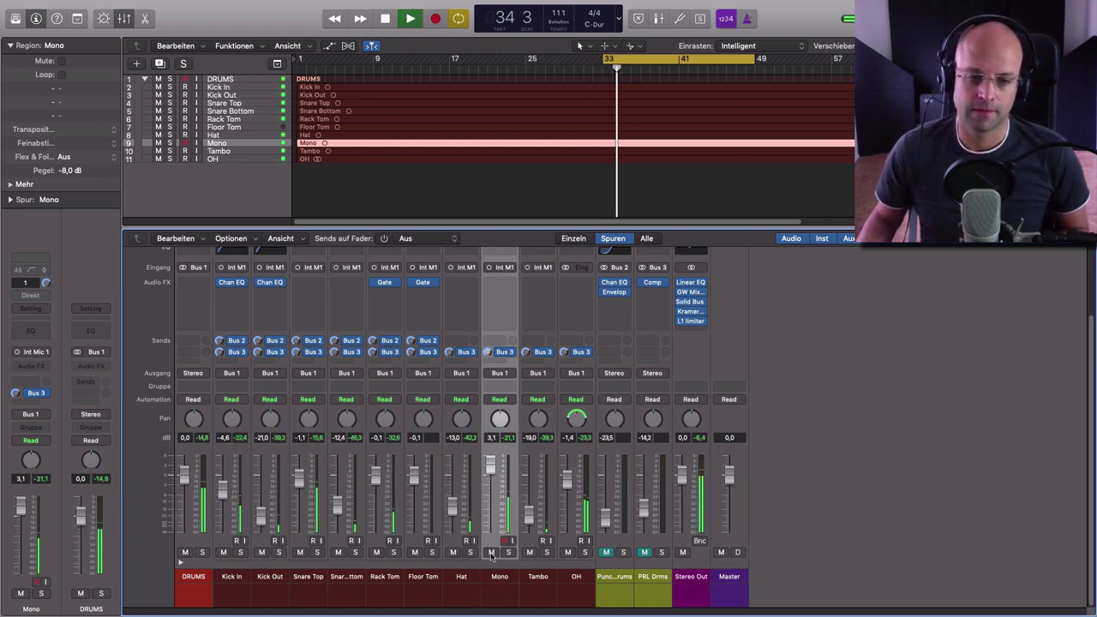
{"action": "left_click", "coordinate": [490, 553]}
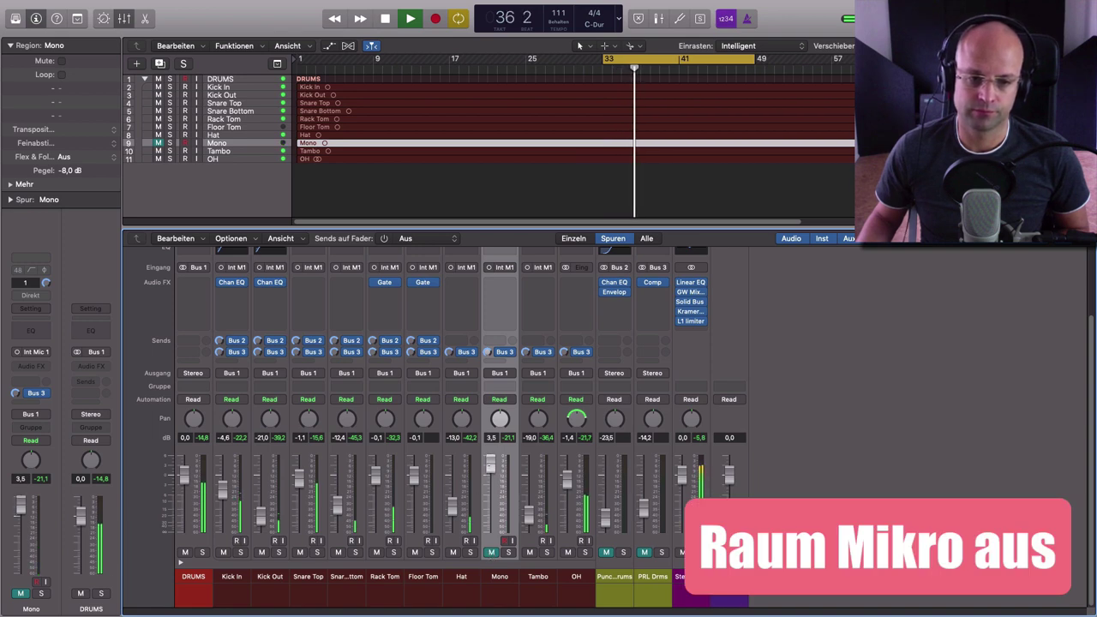
{"action": "left_click", "coordinate": [491, 553]}
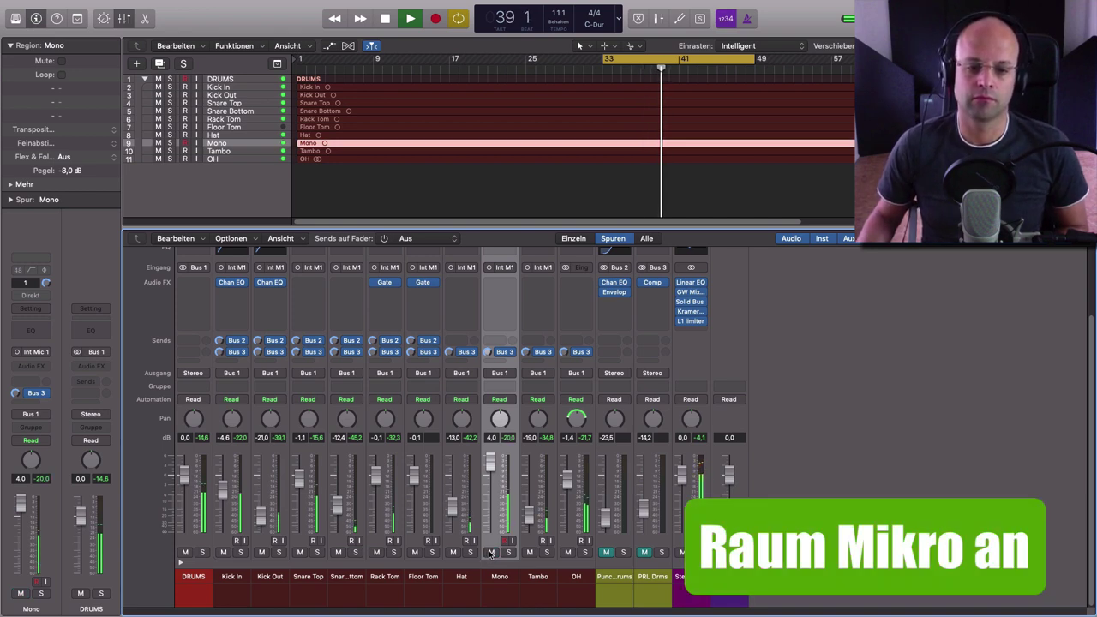
{"action": "left_click", "coordinate": [490, 552]}
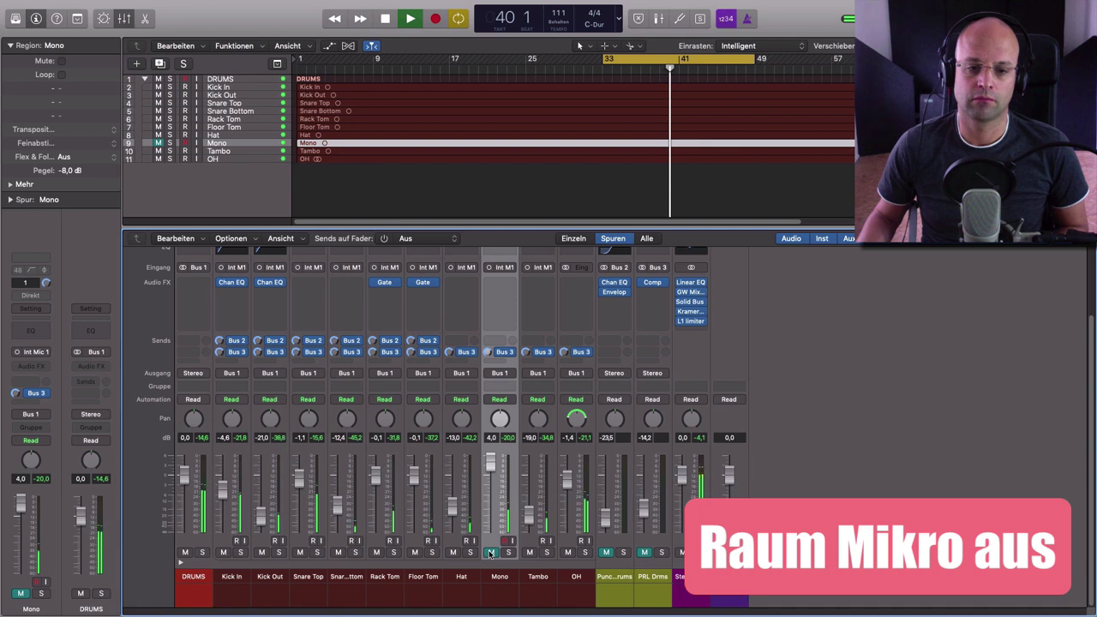
{"action": "key", "text": "space"}
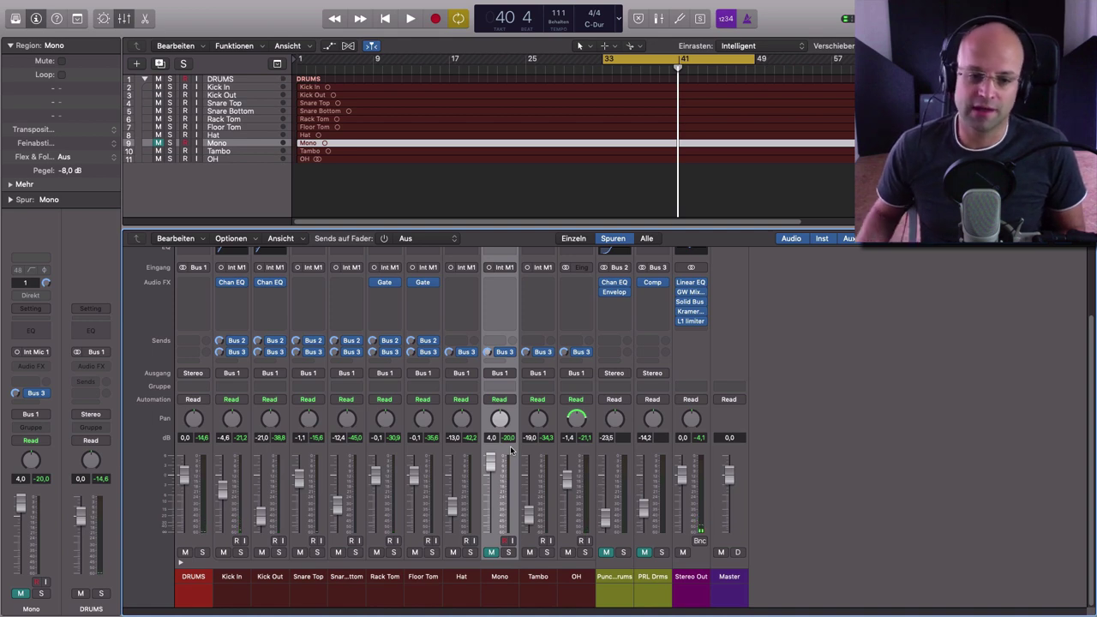
{"action": "left_click_drag", "start_coordinate": [488, 469], "coordinate": [488, 477]}
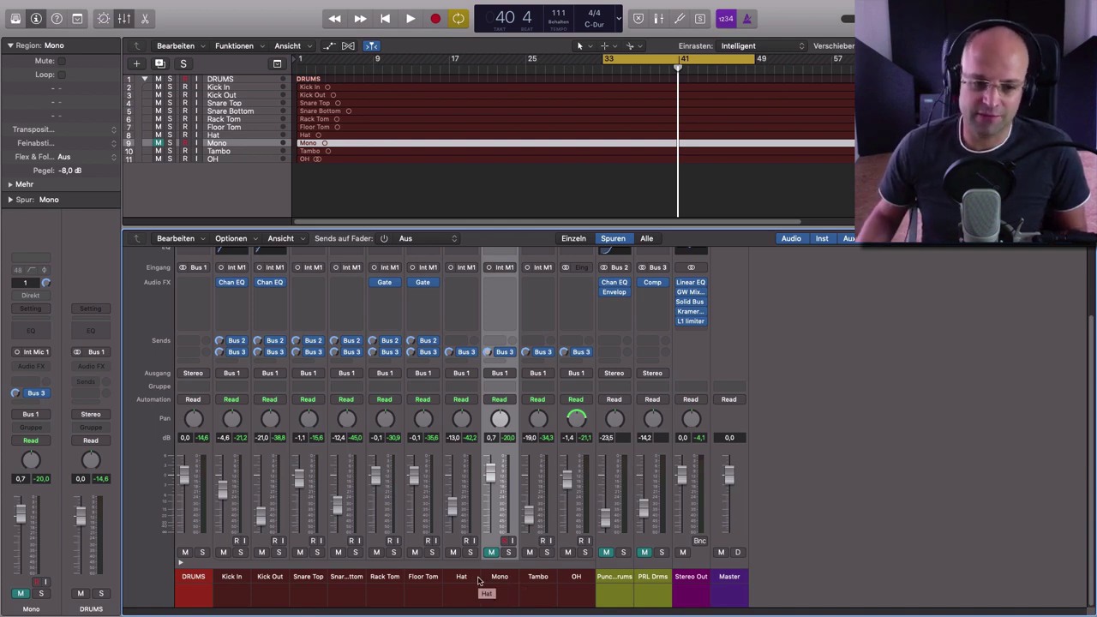
Step: Add a Bus 4 send to the channels from Kick In through Hat and to Tambo and OH, leaving out Mono
{"action": "left_click_drag", "start_coordinate": [225, 598], "coordinate": [465, 598]}
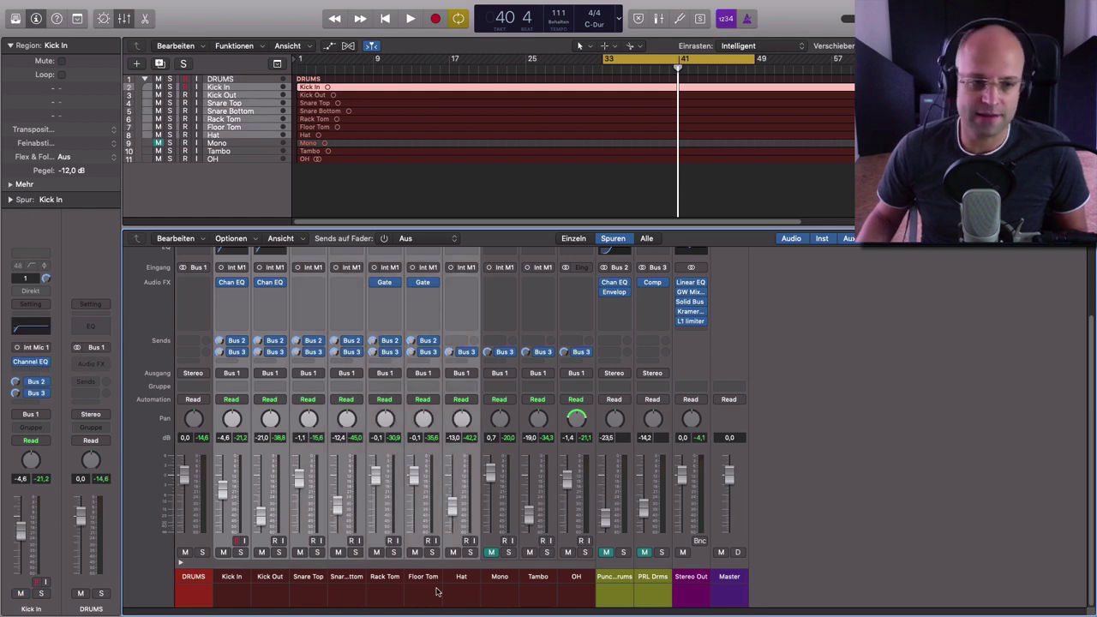
{"action": "left_click", "coordinate": [235, 364]}
{"action": "mouse_move", "coordinate": [242, 378]}
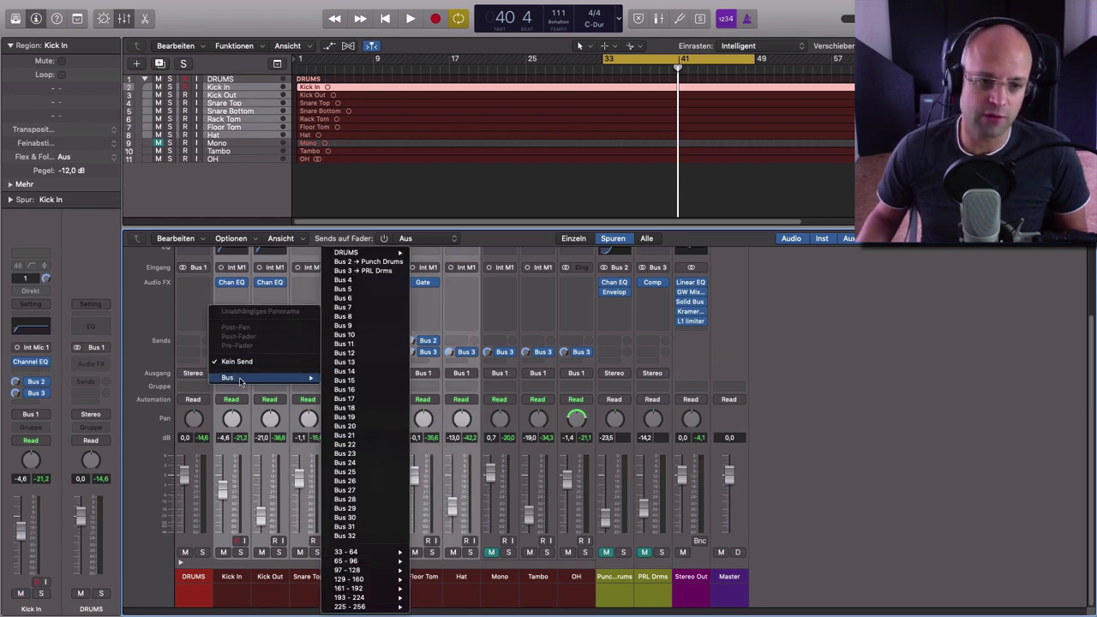
{"action": "left_click", "coordinate": [383, 282]}
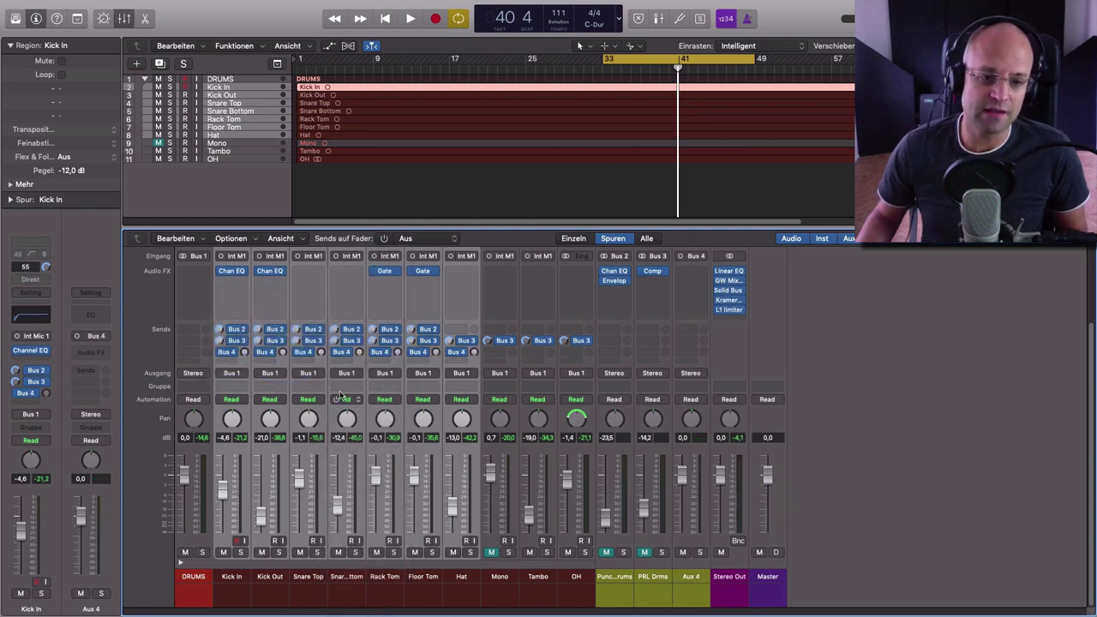
{"action": "left_click", "coordinate": [538, 353]}
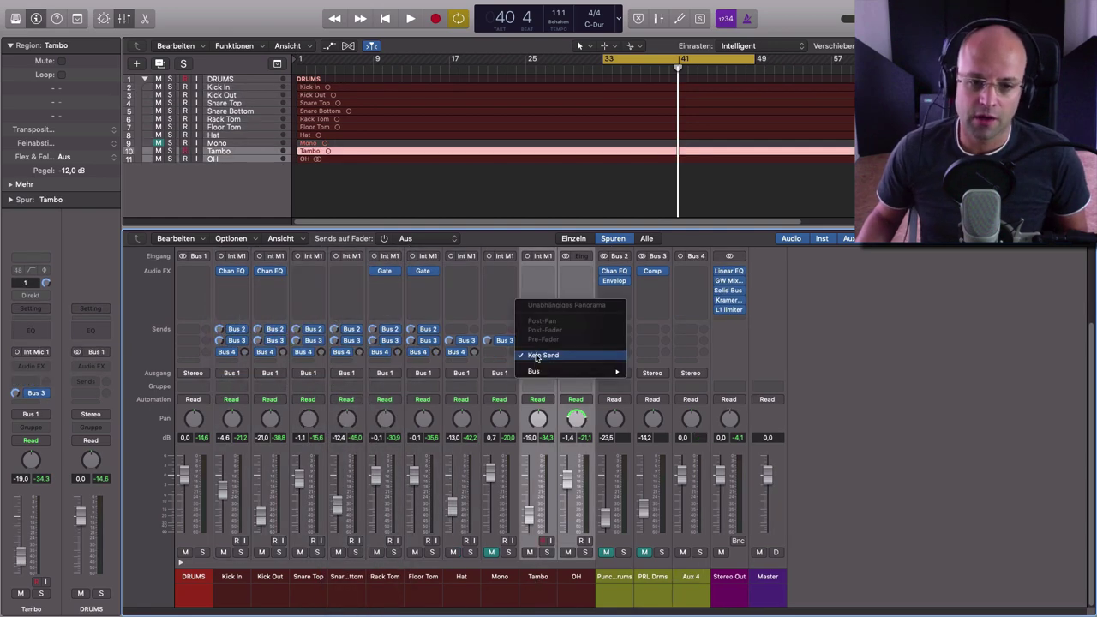
{"action": "mouse_move", "coordinate": [583, 371]}
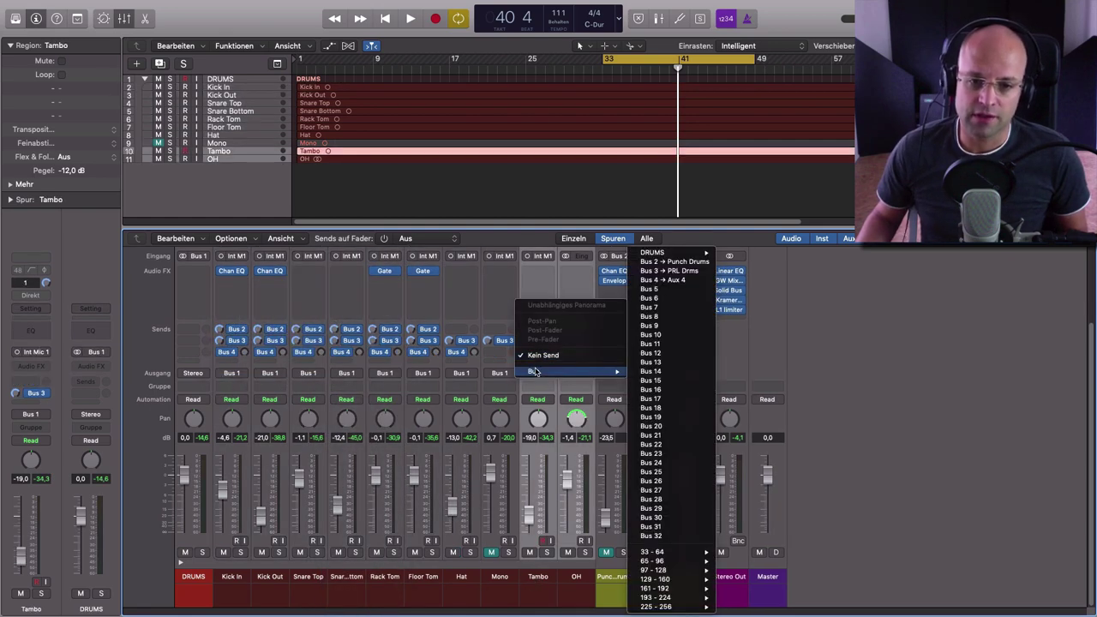
{"action": "left_click", "coordinate": [677, 281]}
Step: Rename the Aux 4 channel as DRM Room
{"action": "double_click", "coordinate": [692, 576]}
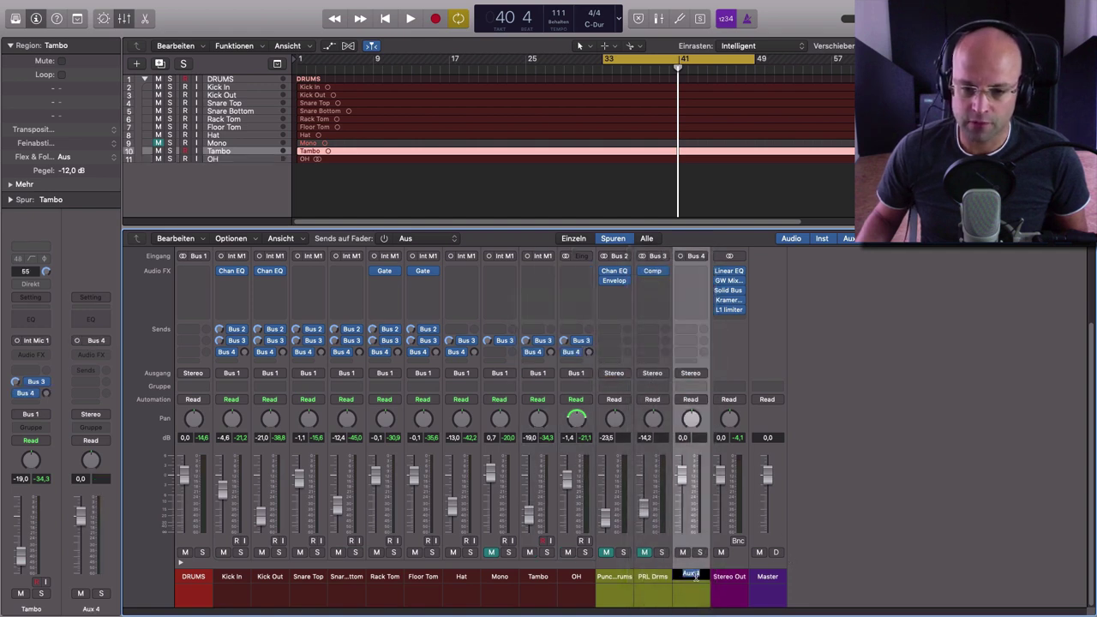
{"action": "type", "text": "D"}
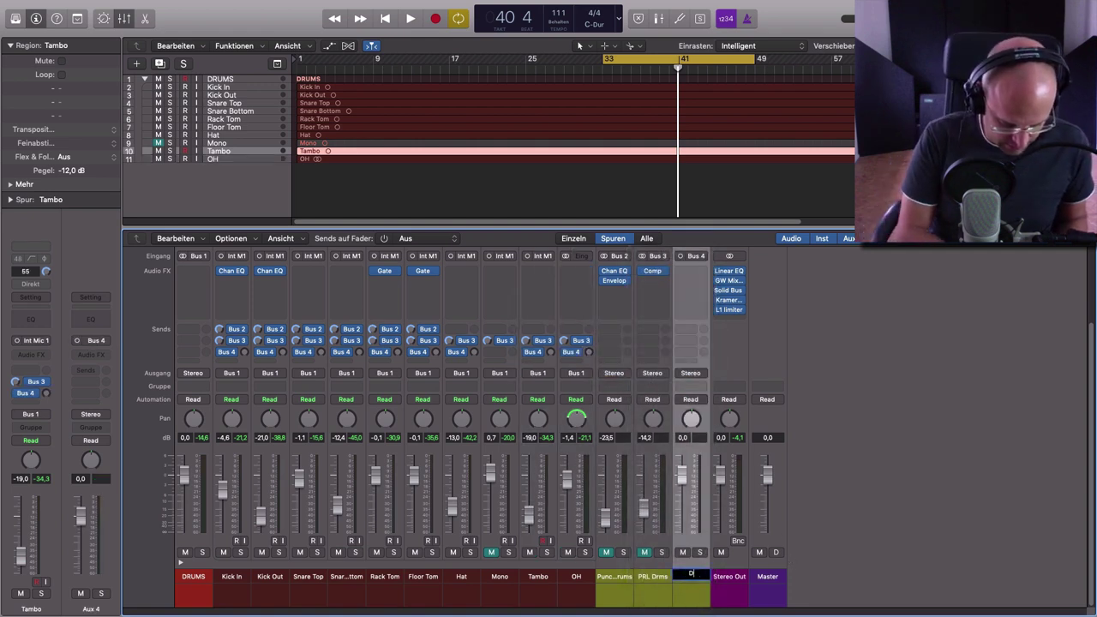
{"action": "type", "text": "RM Room"}
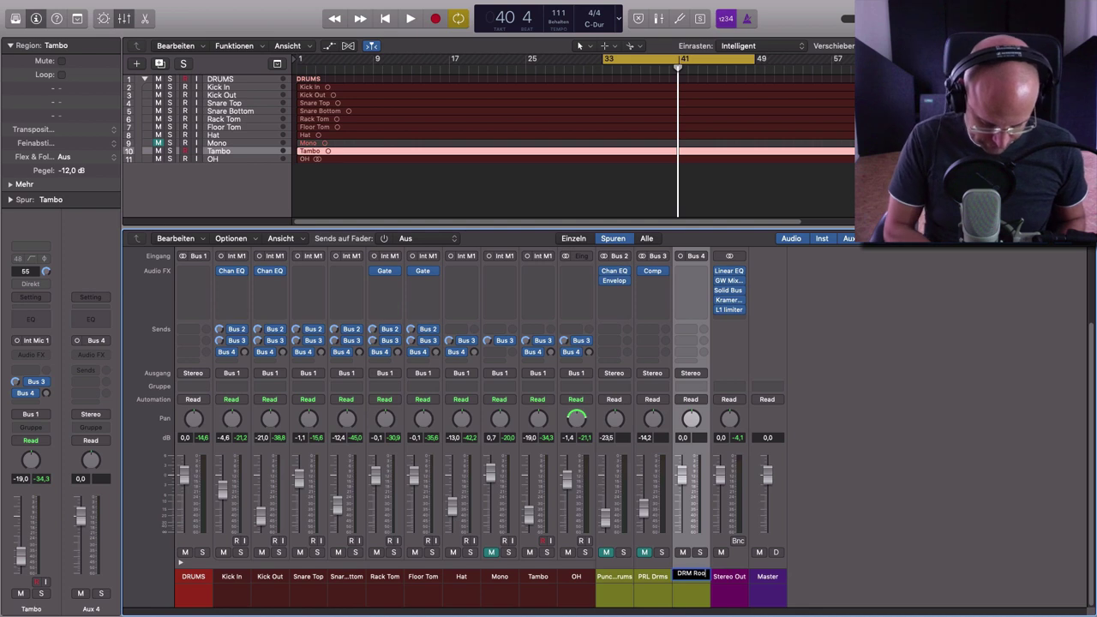
{"action": "key", "text": "Return"}
{"action": "left_click", "coordinate": [691, 274]}
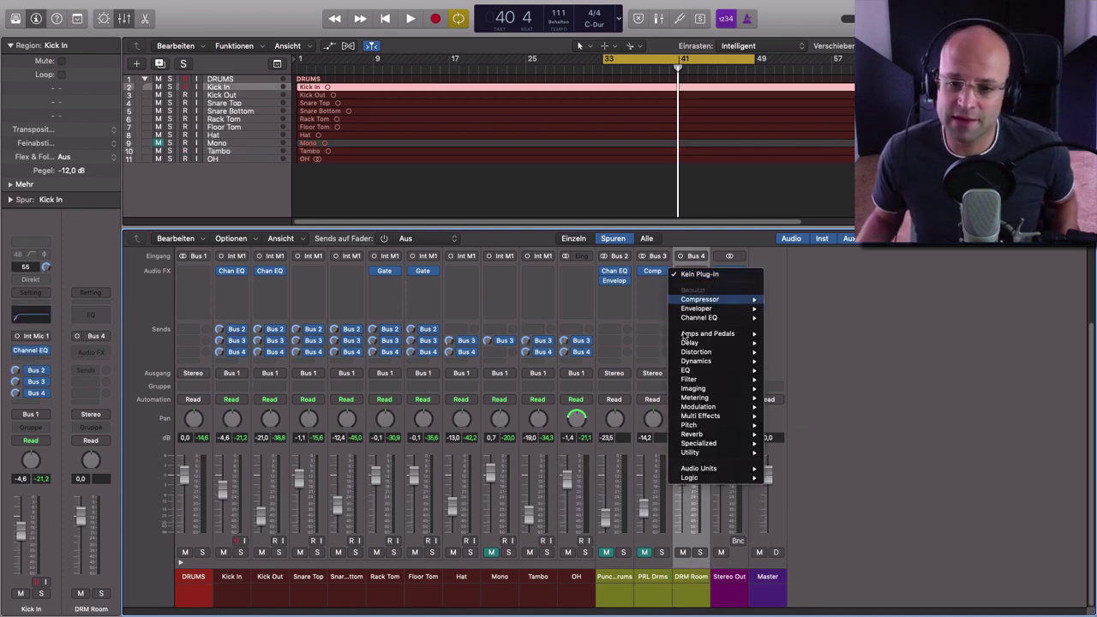
{"action": "mouse_move", "coordinate": [720, 433]}
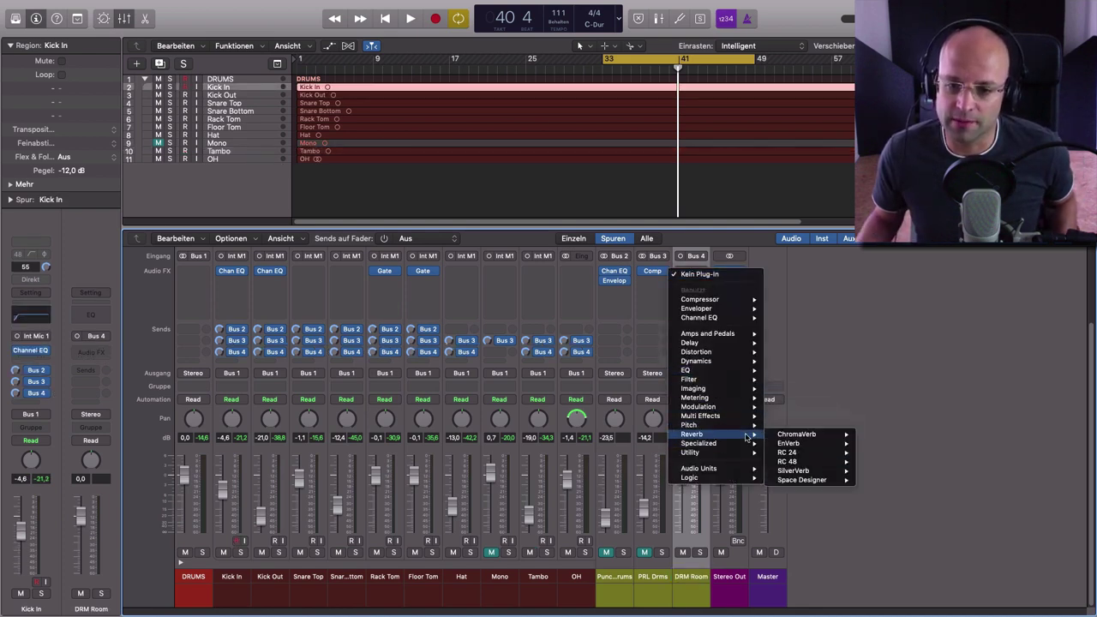
{"action": "mouse_move", "coordinate": [817, 442]}
{"action": "mouse_move", "coordinate": [812, 485]}
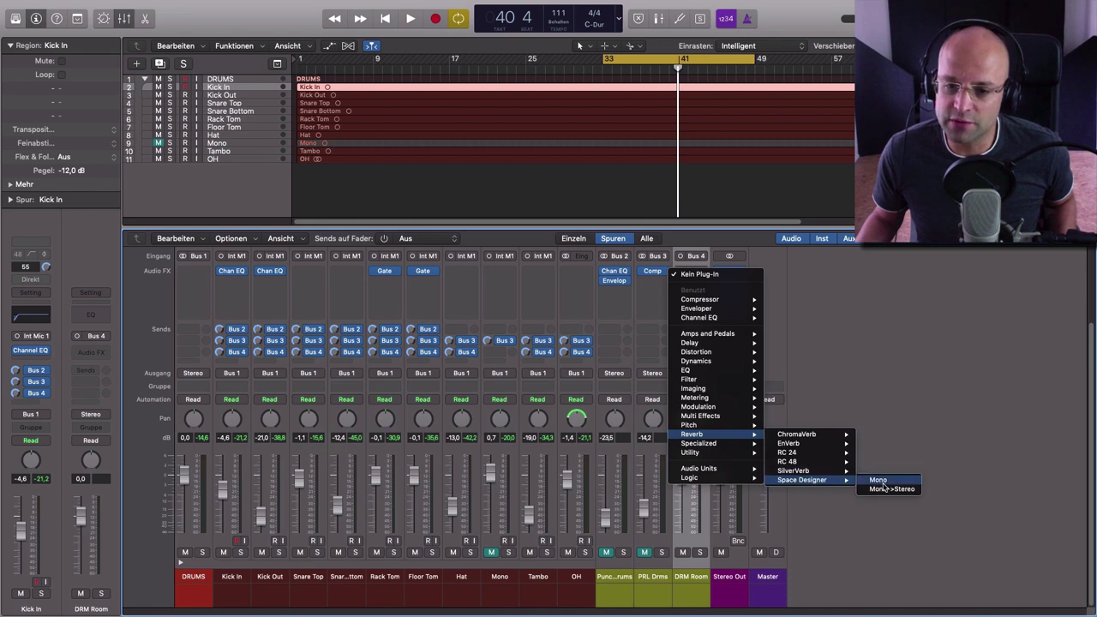
{"action": "left_click", "coordinate": [694, 592]}
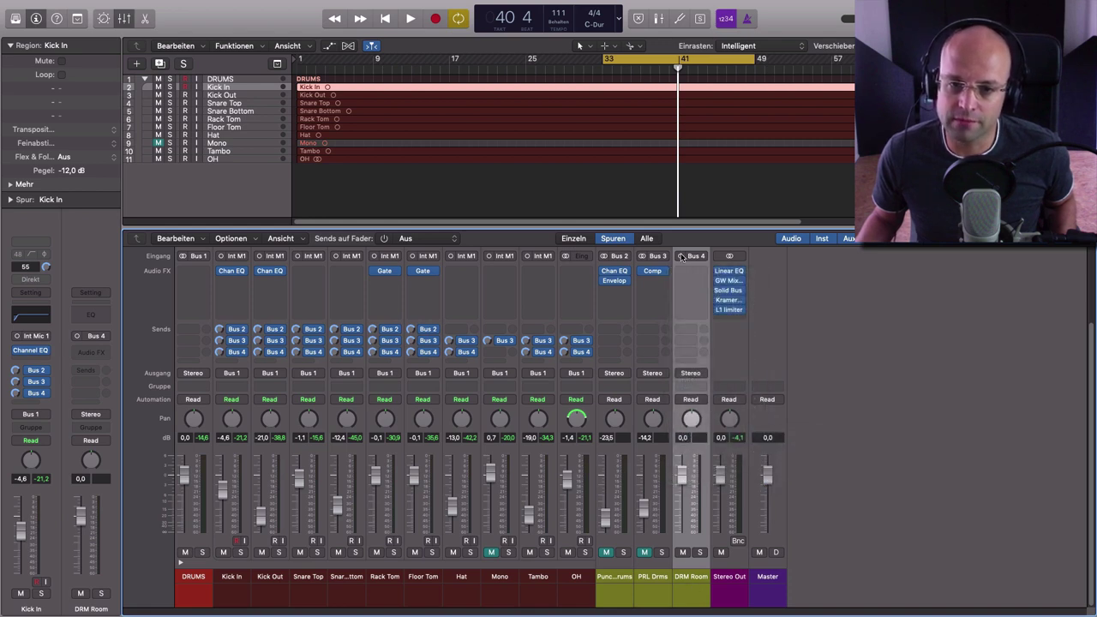
Step: Insert a stereo Space Designer reverb on the DRM Room channel and load its 0.9s Recording Room preset
{"action": "left_click", "coordinate": [693, 273]}
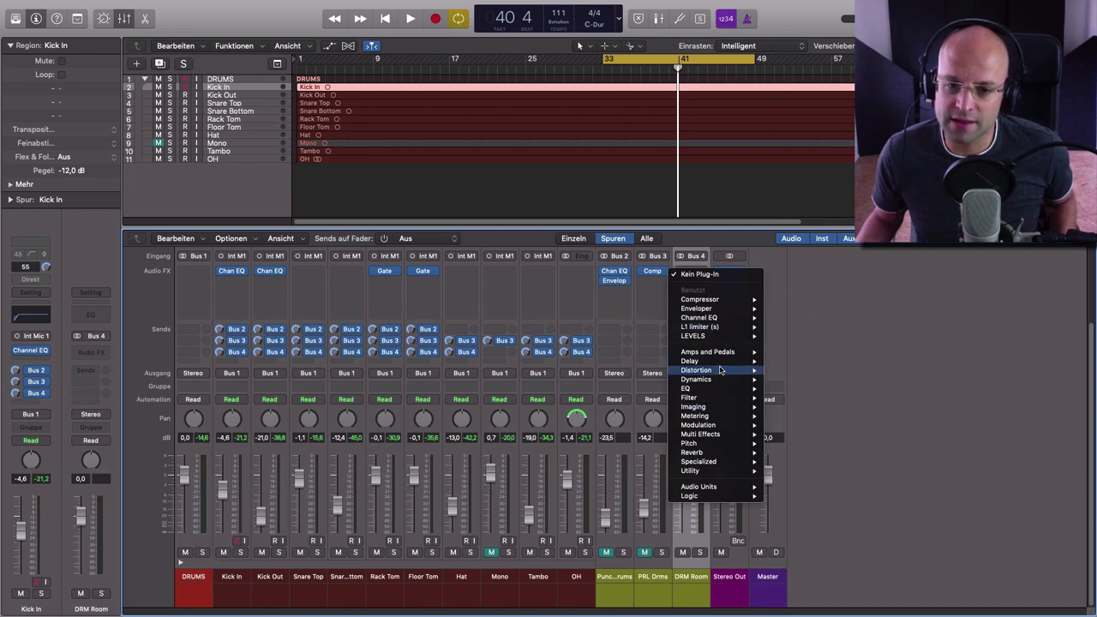
{"action": "mouse_move", "coordinate": [713, 455]}
{"action": "mouse_move", "coordinate": [804, 504]}
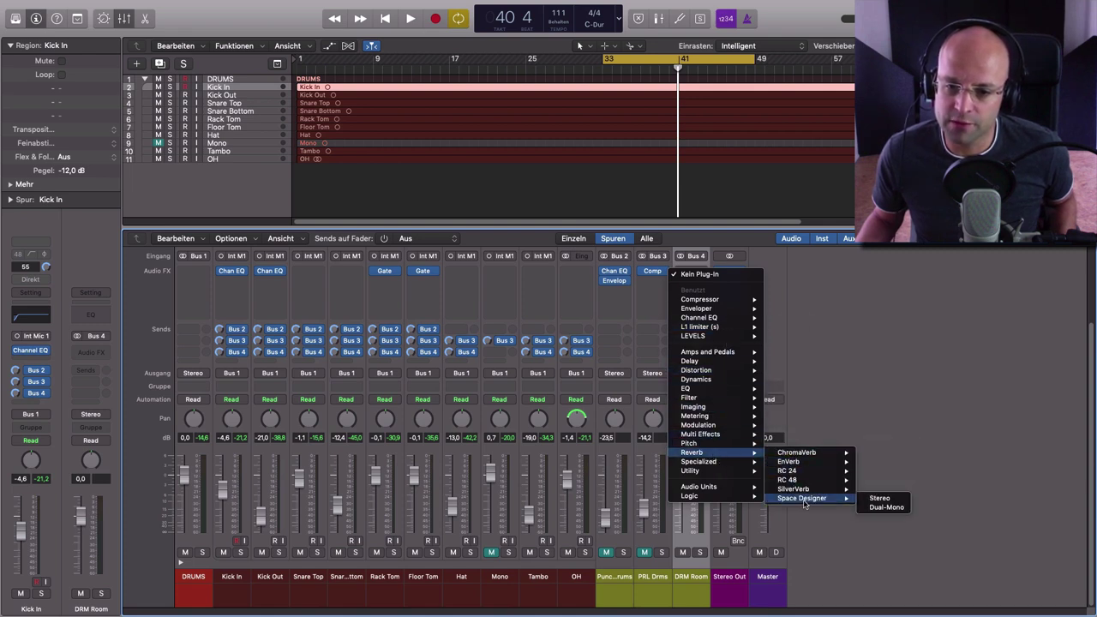
{"action": "left_click", "coordinate": [879, 500]}
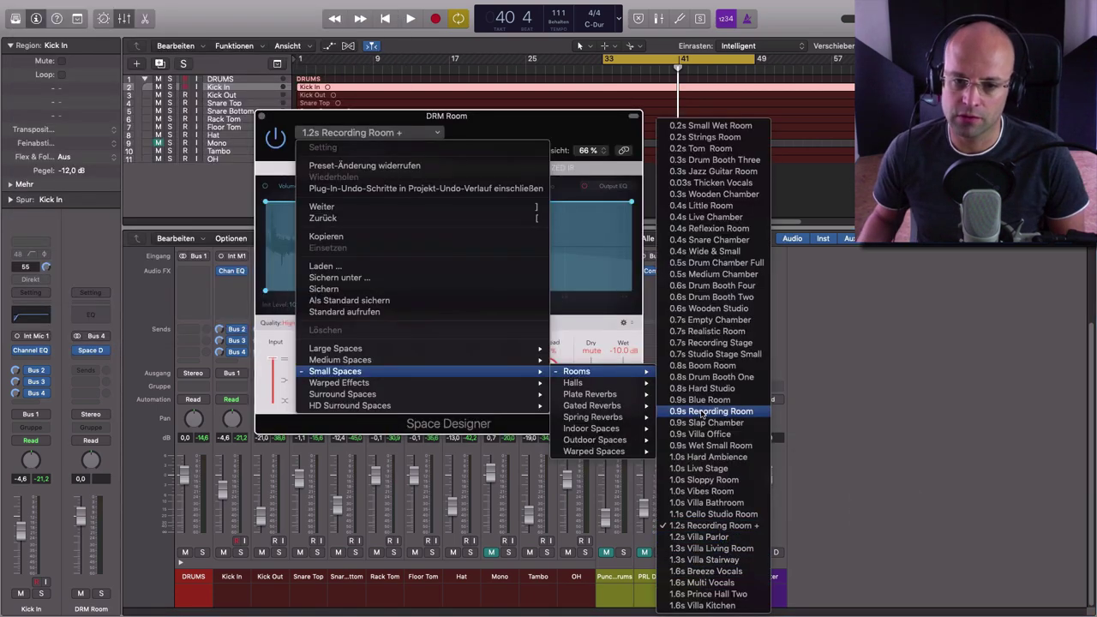
{"action": "left_click", "coordinate": [703, 412]}
Step: Set Space Designer's length to 319 ms and wet level to -8.8 dB, and move its window clear of the DRM Room channel
{"action": "left_click_drag", "start_coordinate": [505, 140], "coordinate": [568, 196]}
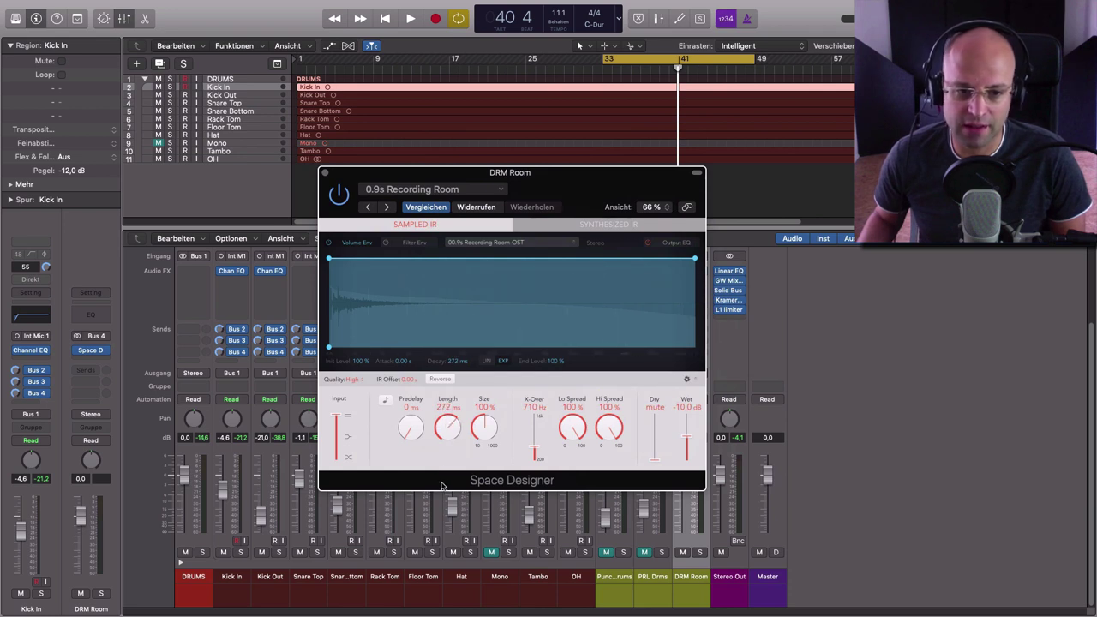
{"action": "left_click_drag", "start_coordinate": [445, 429], "coordinate": [445, 439]}
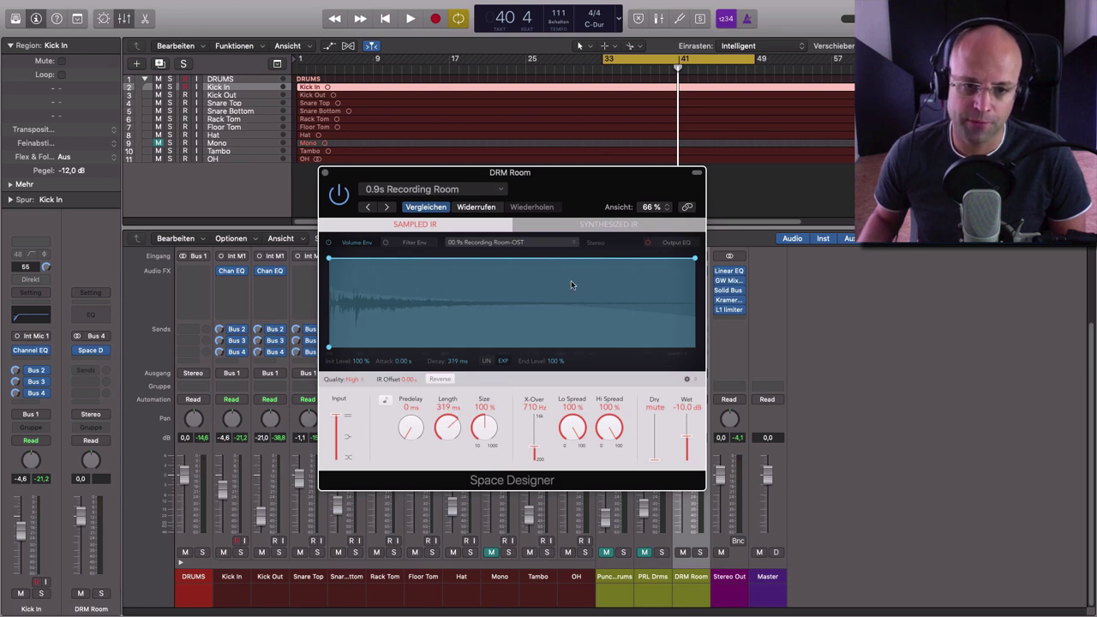
{"action": "left_click_drag", "start_coordinate": [565, 219], "coordinate": [538, 224]}
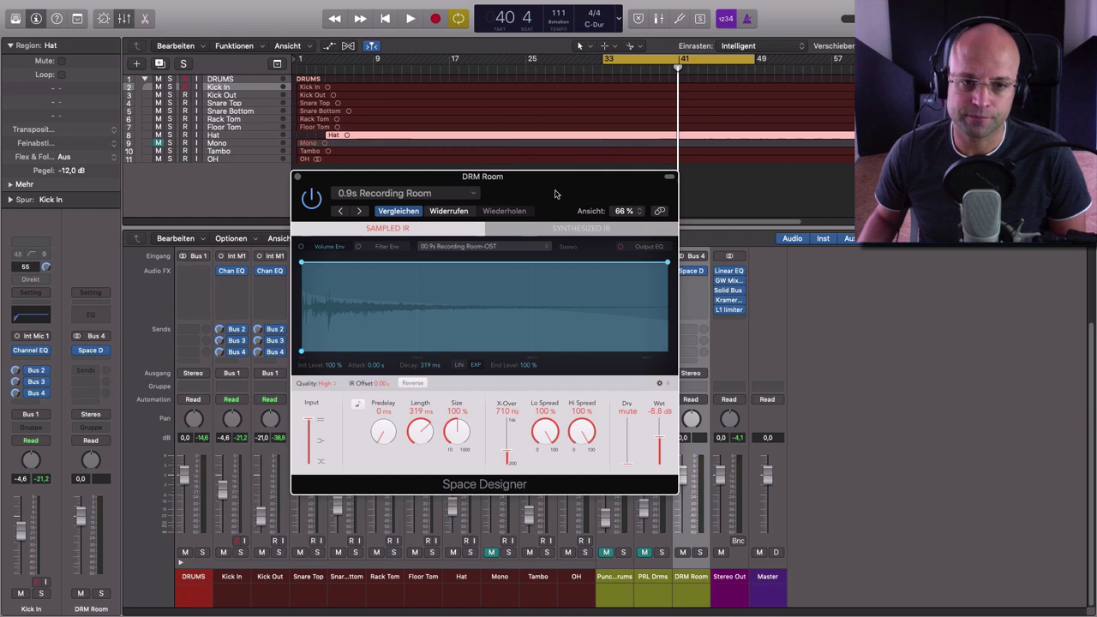
{"action": "left_click", "coordinate": [402, 135]}
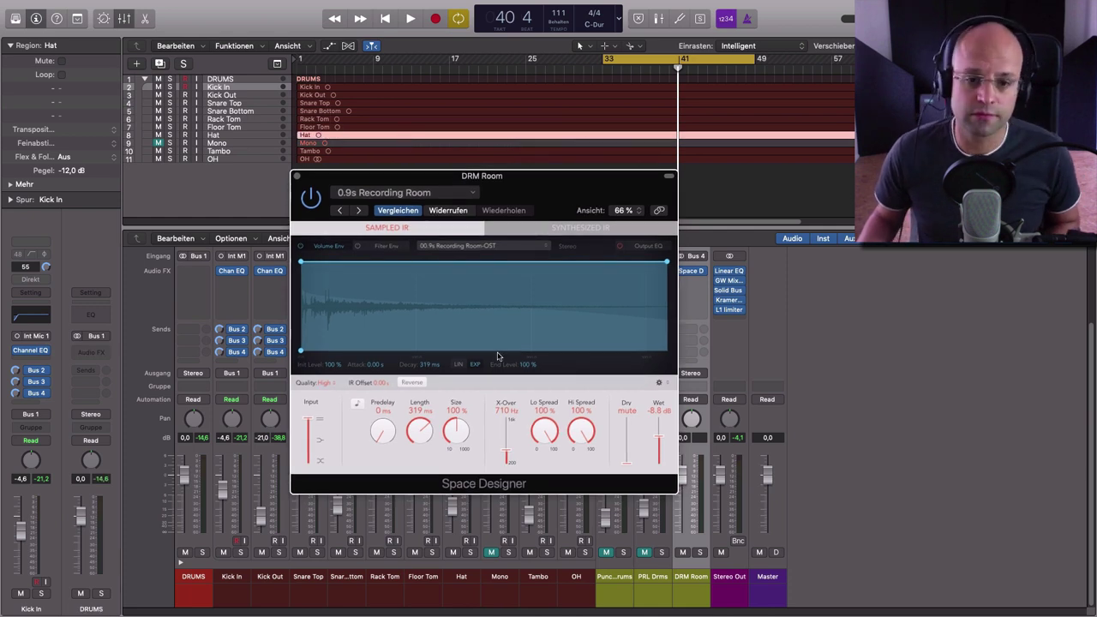
{"action": "left_click_drag", "start_coordinate": [679, 396], "coordinate": [584, 396]}
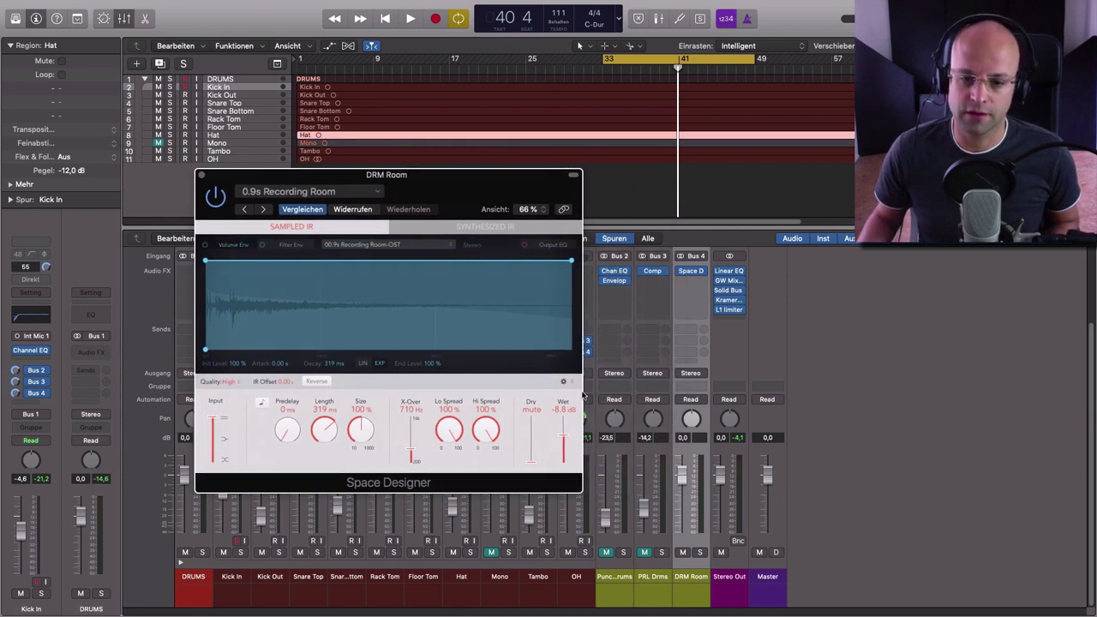
Step: Play the cycled section and compare the drums with the DRM Room channel muted, soloed and unmuted
{"action": "left_click", "coordinate": [684, 553]}
{"action": "key", "text": "space"}
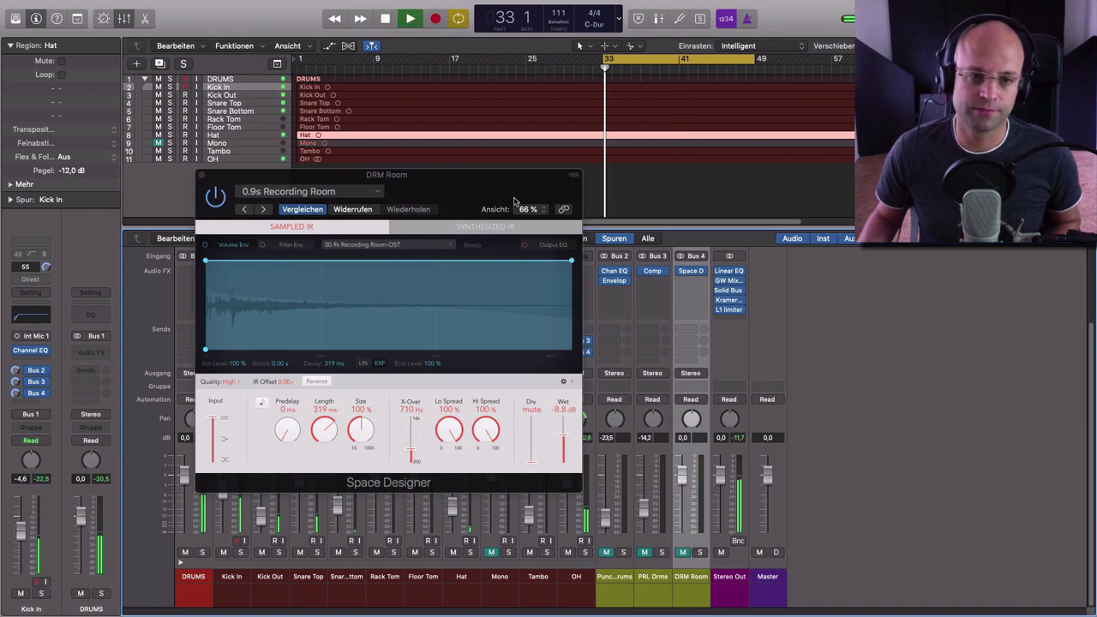
{"action": "left_click_drag", "start_coordinate": [477, 202], "coordinate": [509, 195]}
{"action": "left_click", "coordinate": [699, 553]}
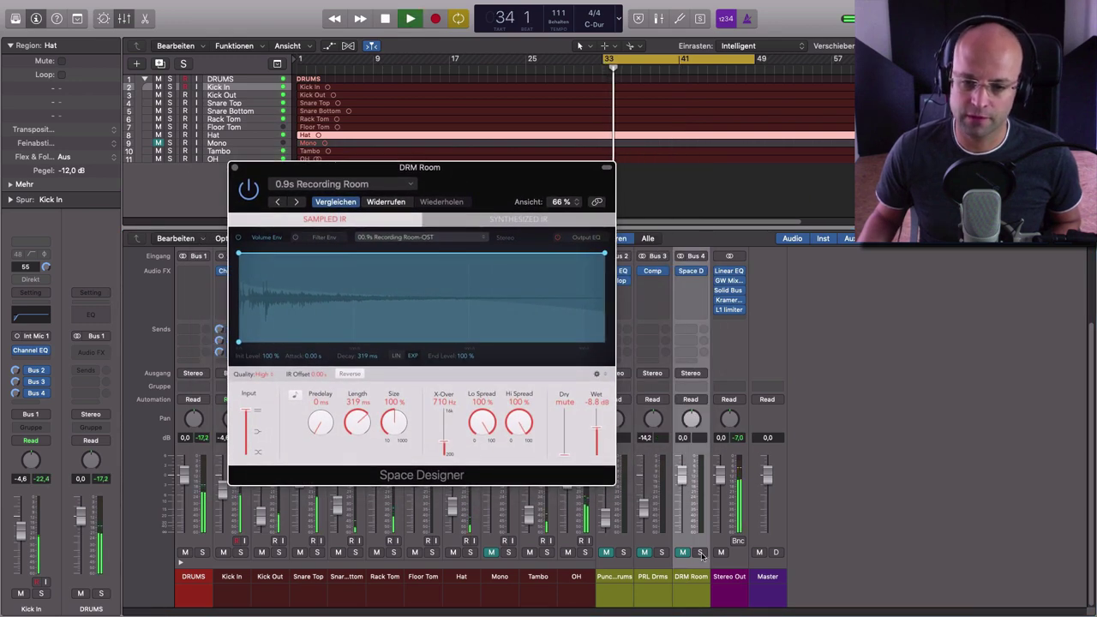
{"action": "left_click", "coordinate": [684, 553]}
{"action": "left_click", "coordinate": [683, 553]}
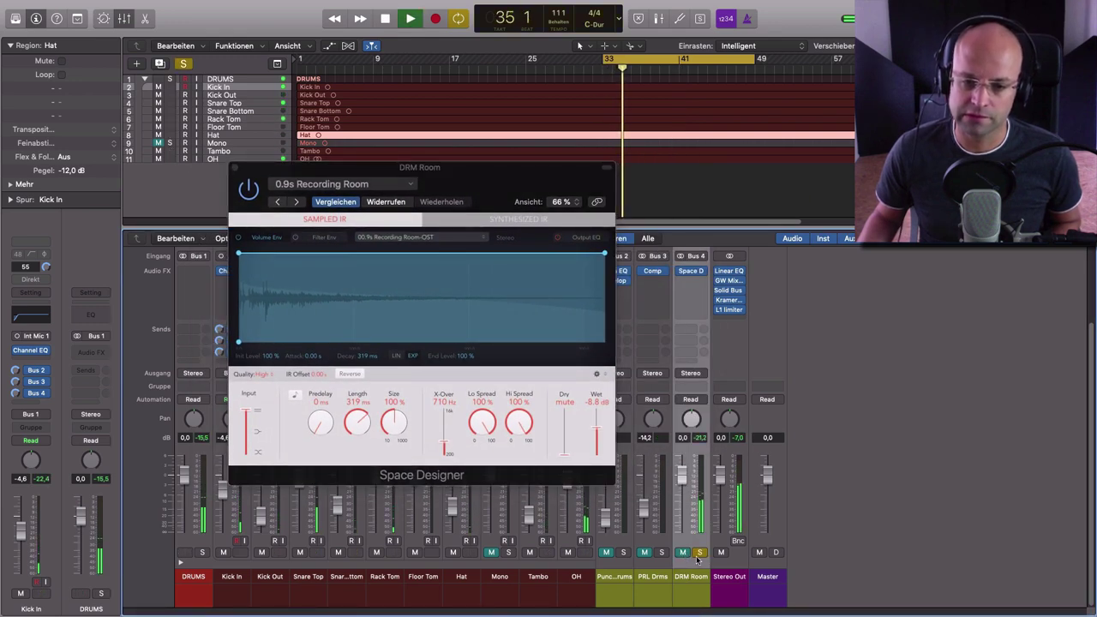
{"action": "left_click", "coordinate": [700, 553]}
{"action": "left_click", "coordinate": [684, 553]}
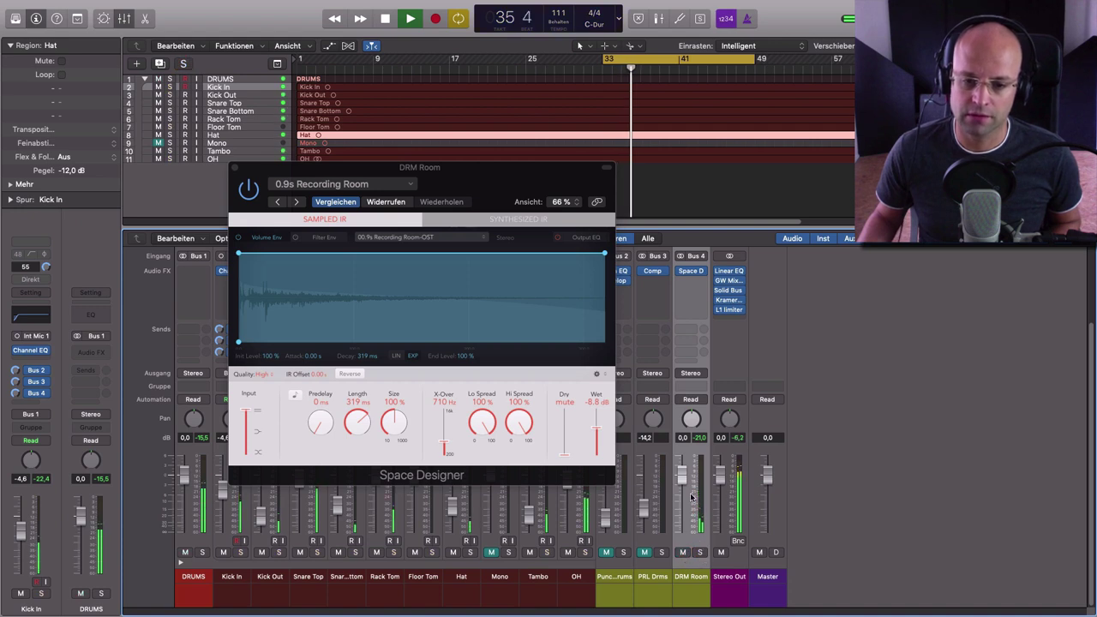
Step: Lower the DRM Room fader to -11.2 dB by ear, toggling the channel's mute to compare the drums with and without reverb
{"action": "left_click_drag", "start_coordinate": [682, 479], "coordinate": [682, 507]}
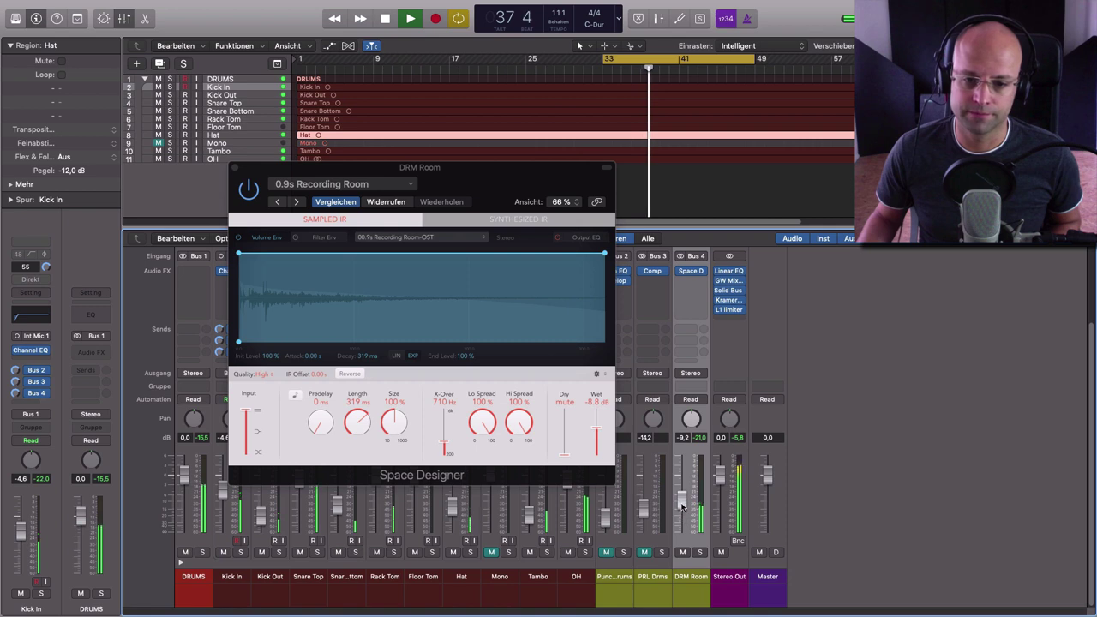
{"action": "left_click_drag", "start_coordinate": [504, 196], "coordinate": [568, 165]}
{"action": "left_click", "coordinate": [314, 159]}
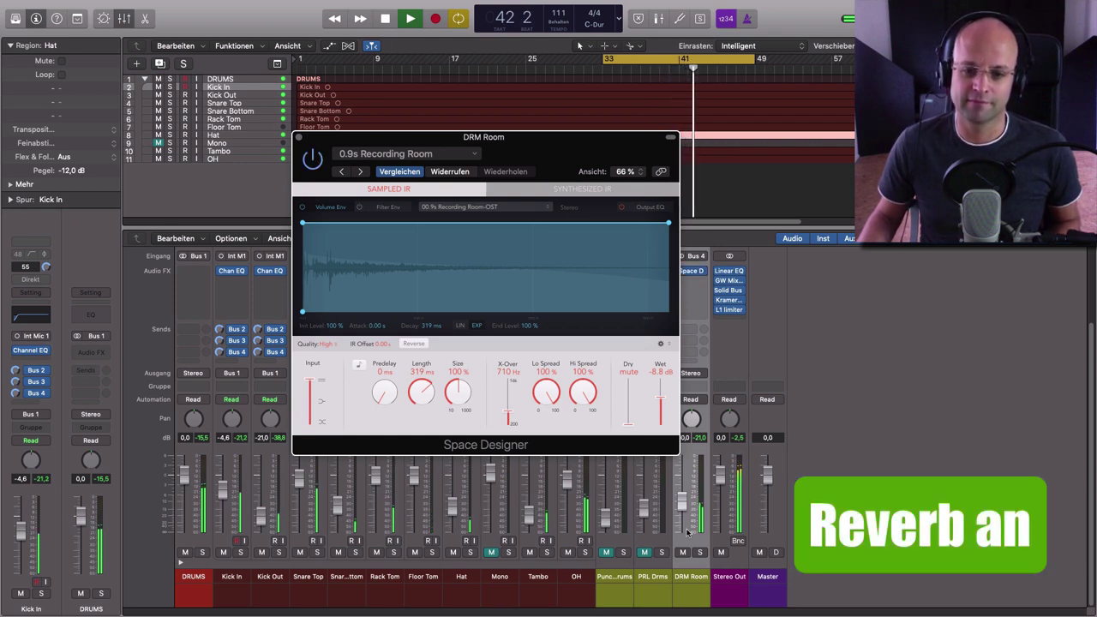
{"action": "left_click_drag", "start_coordinate": [683, 507], "coordinate": [683, 514]}
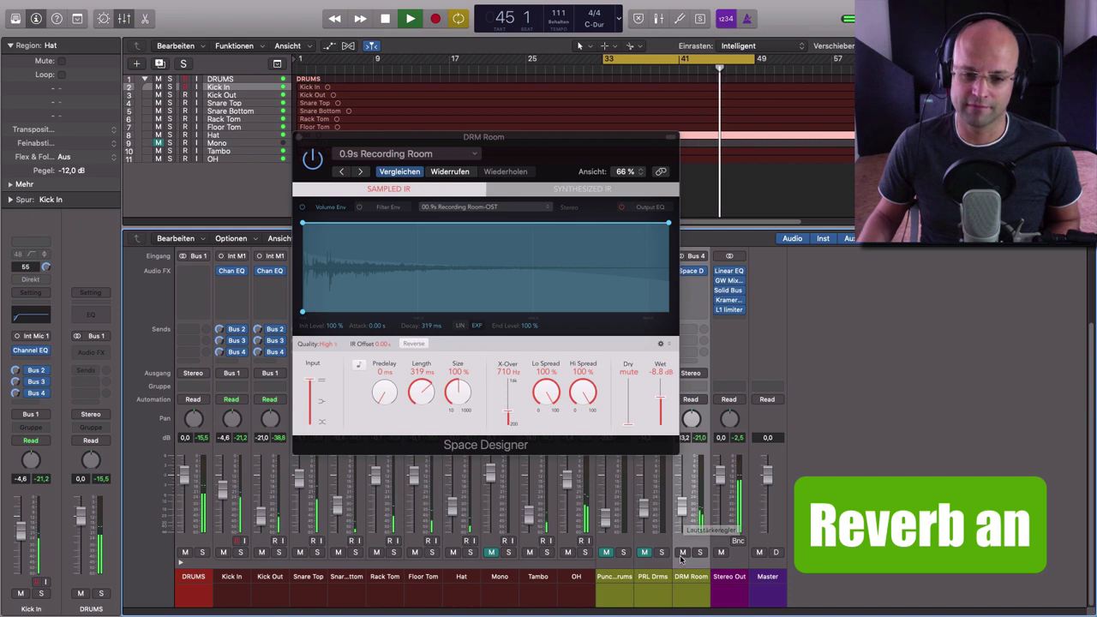
{"action": "left_click", "coordinate": [682, 553]}
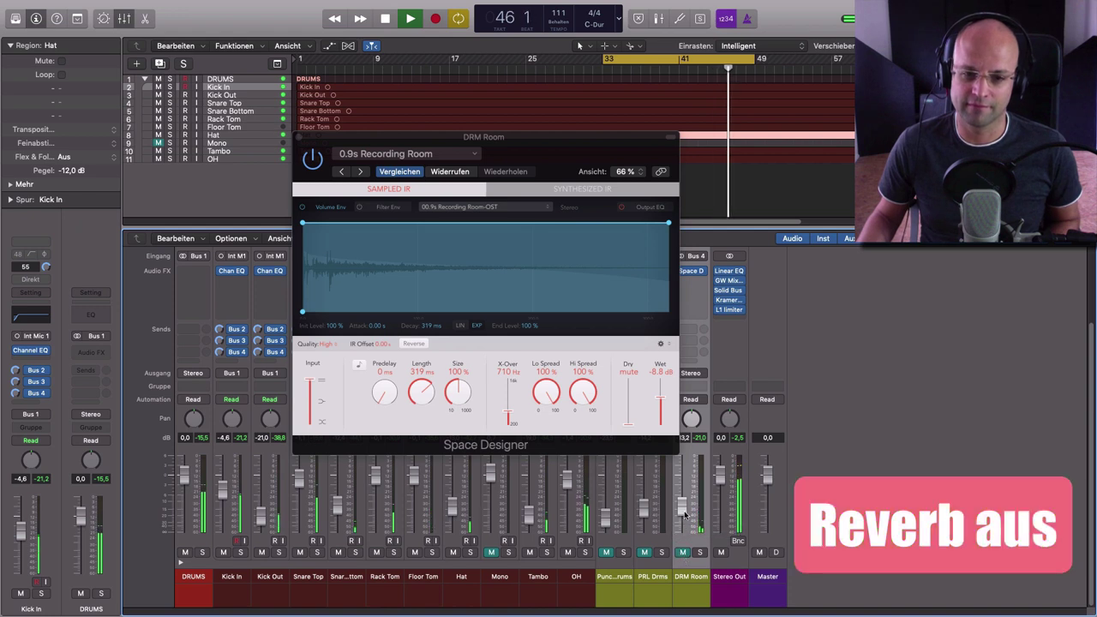
{"action": "left_click", "coordinate": [682, 552]}
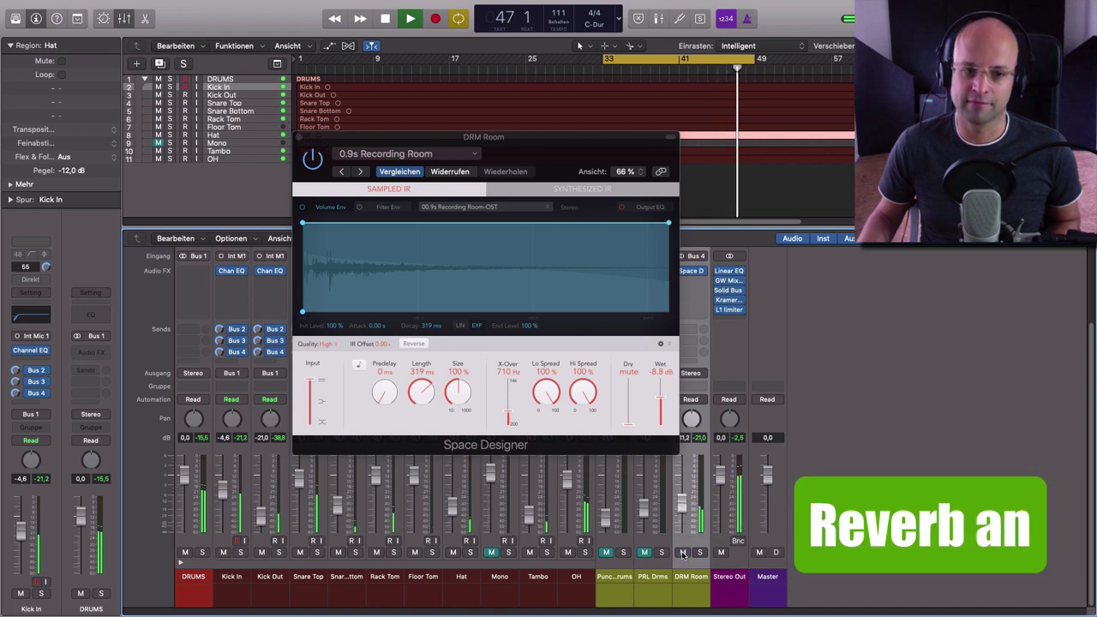
Step: Stop playback and close the Space Designer window of the DRM Room channel
{"action": "key", "text": "space"}
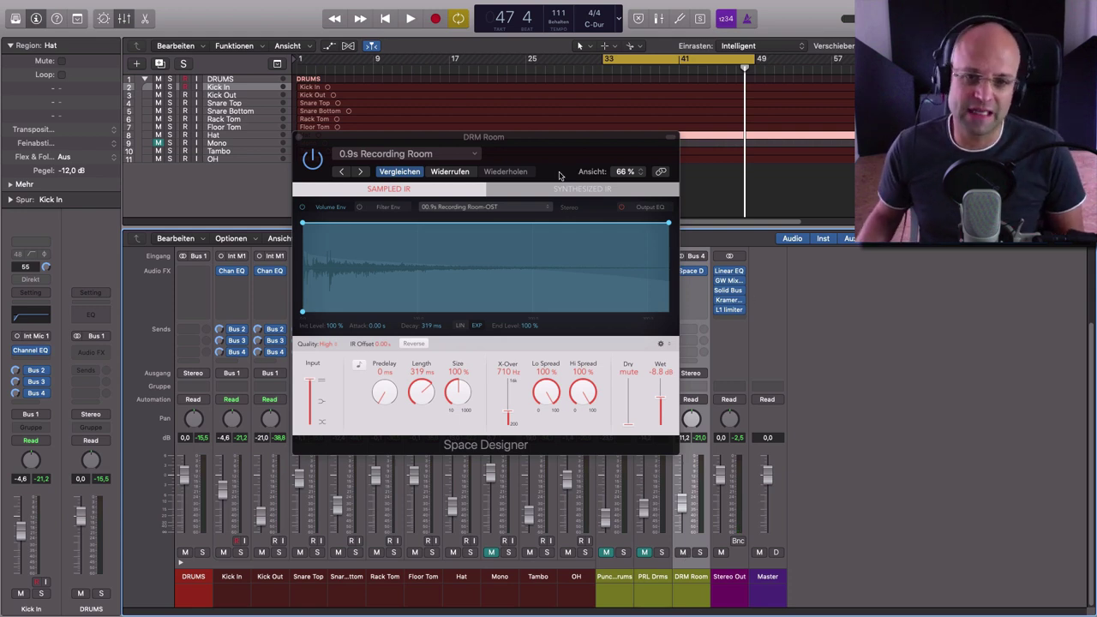
{"action": "left_click_drag", "start_coordinate": [547, 157], "coordinate": [686, 159]}
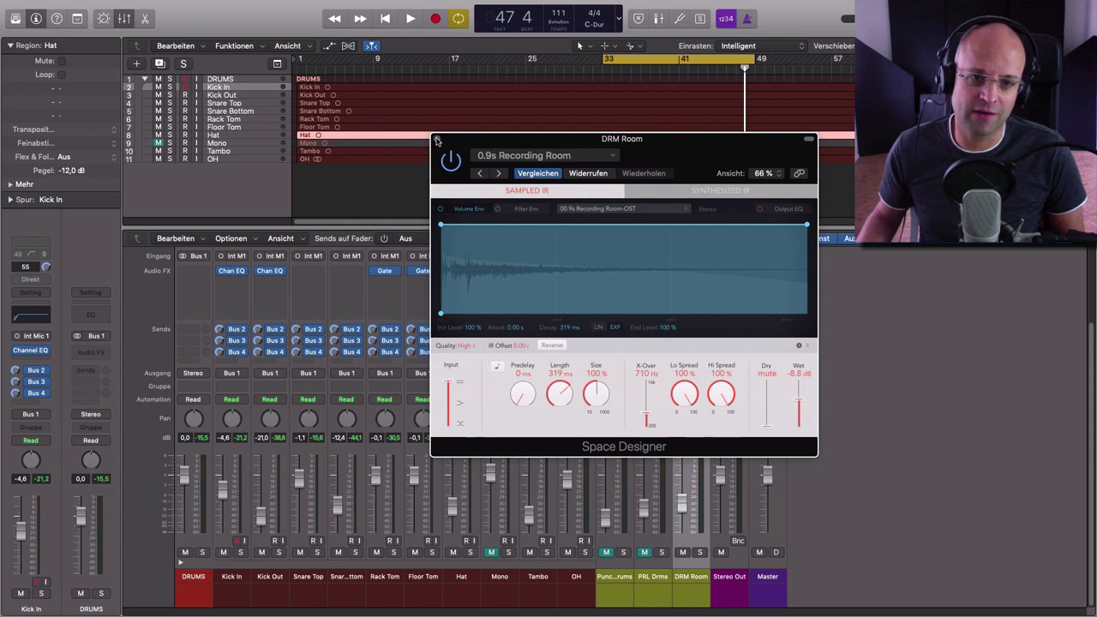
{"action": "left_click", "coordinate": [437, 139]}
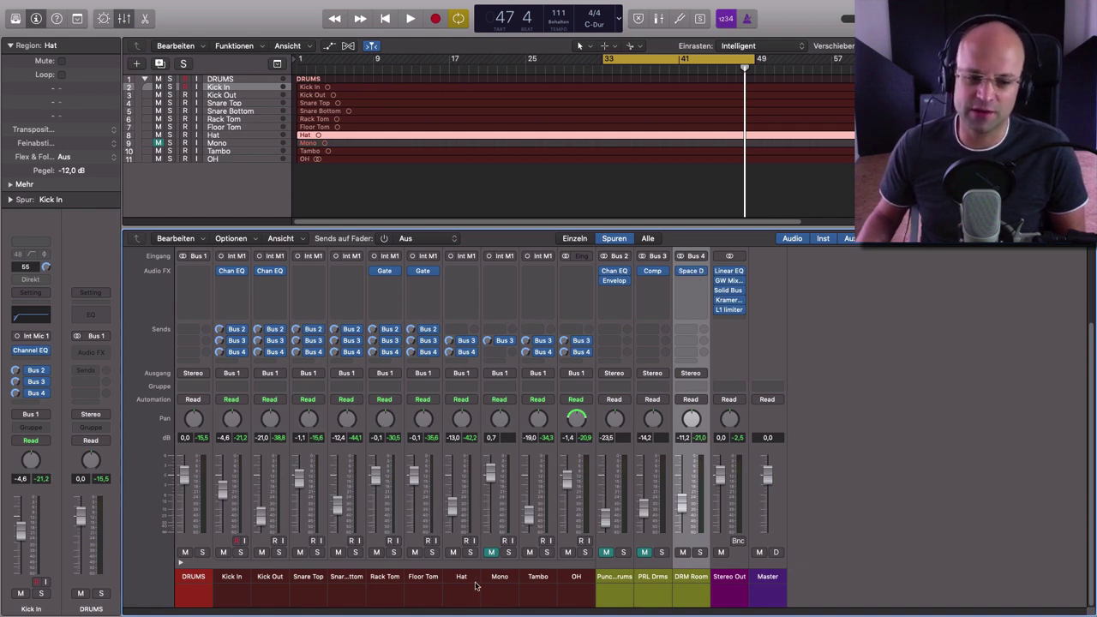
Step: Select the channels from Hat through OH and lower their Bus 4 sends together
{"action": "left_click_drag", "start_coordinate": [472, 590], "coordinate": [576, 589]}
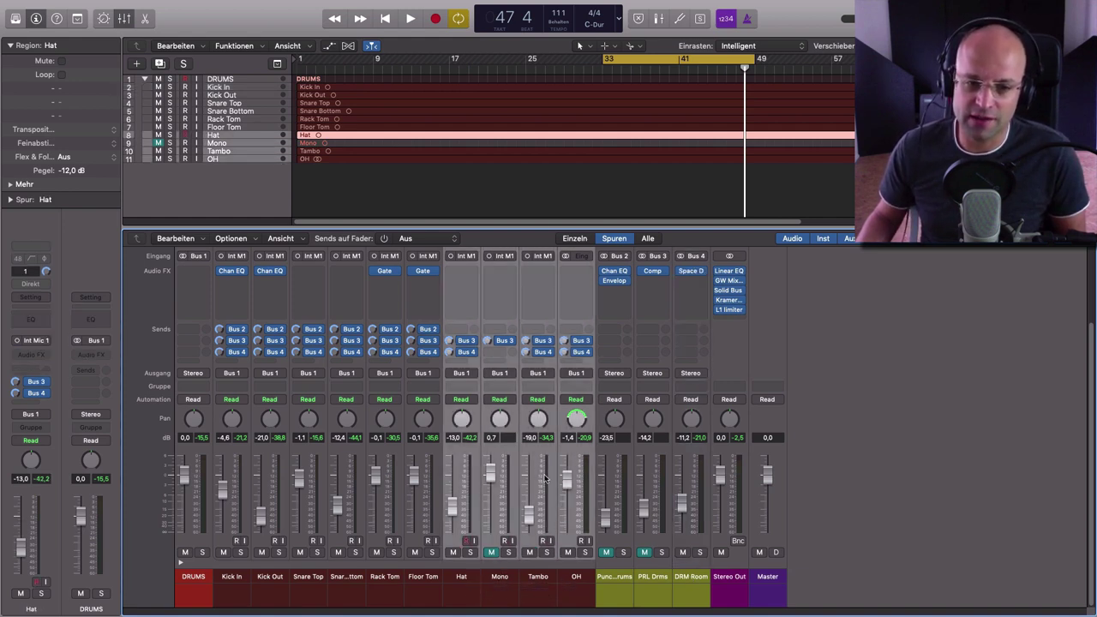
{"action": "left_click_drag", "start_coordinate": [525, 351], "coordinate": [521, 373]}
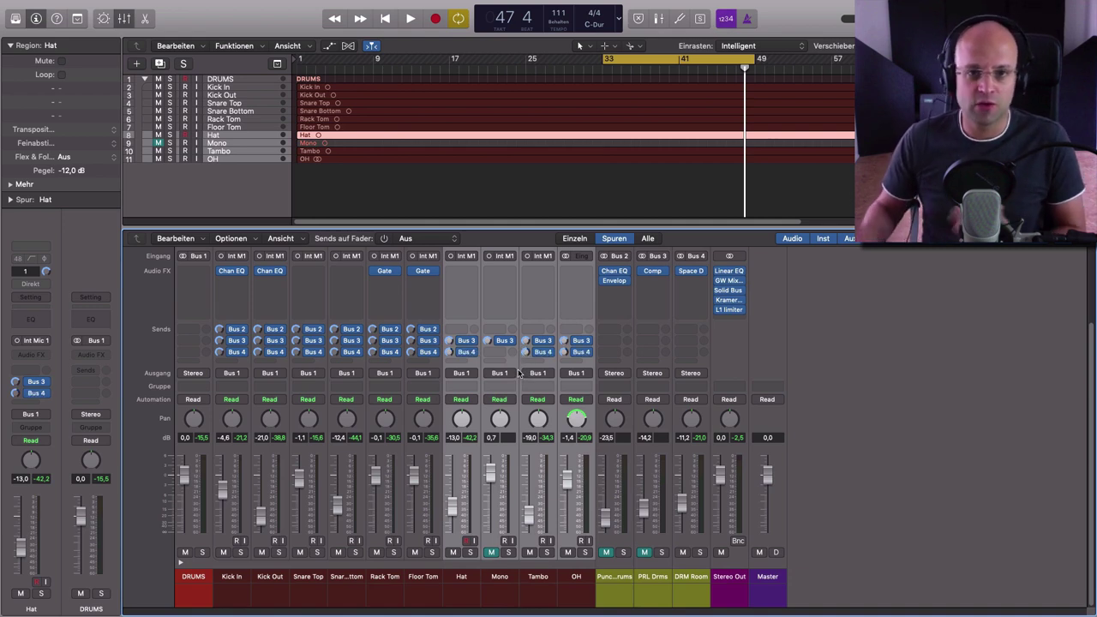